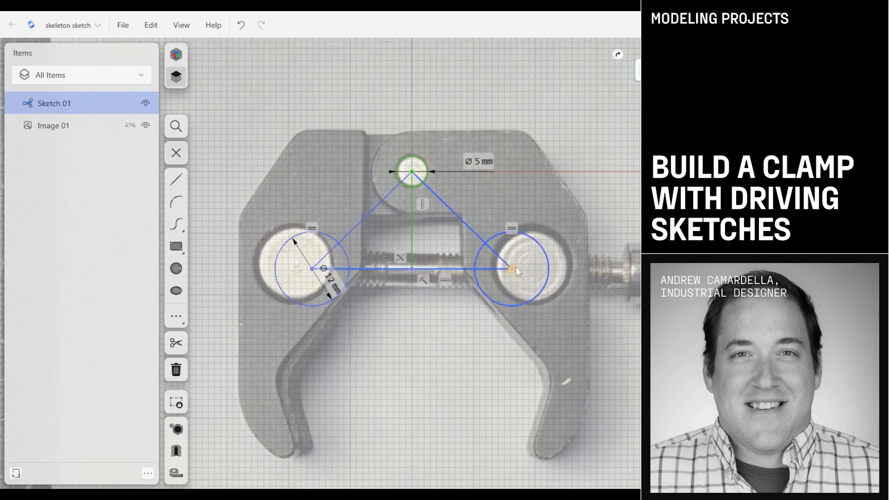
# Set the line from the pivot circle to the right hole's centre to 25 mm and reposition that hole's centre to test the constraint
pyautogui.click(483, 226)
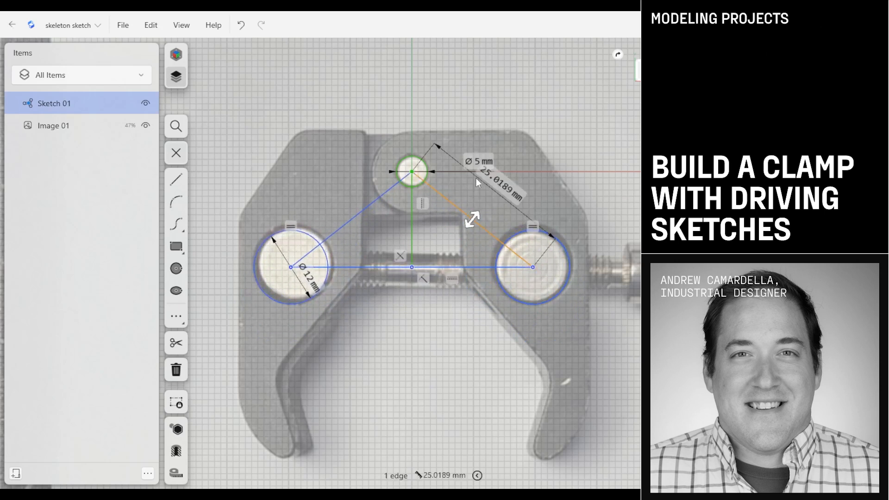
pyautogui.click(496, 178)
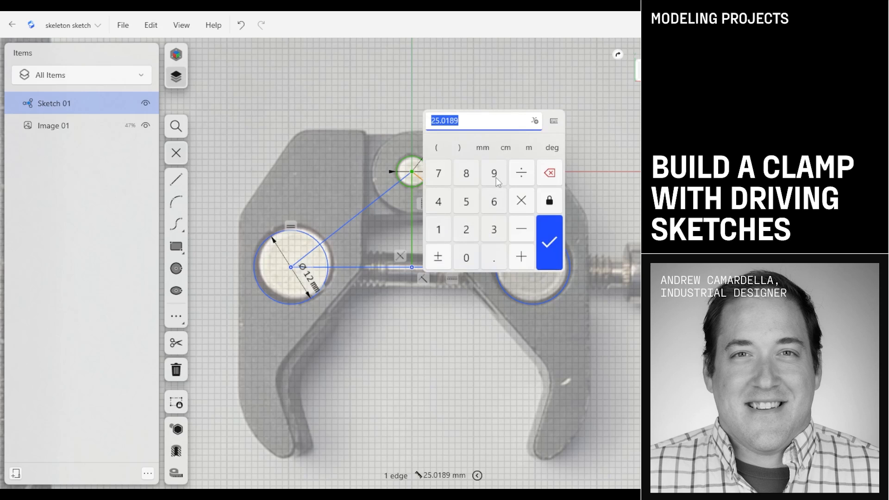
pyautogui.write('25')
pyautogui.press('Return')
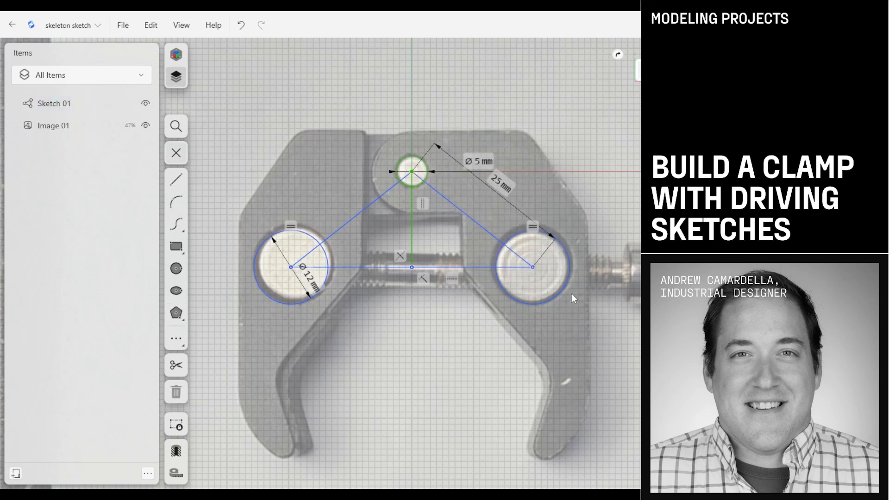
pyautogui.moveTo(533, 270)
pyautogui.mouseDown()
pyautogui.moveTo(502, 318)
pyautogui.moveTo(526, 237)
pyautogui.moveTo(492, 298)
pyautogui.moveTo(521, 247)
pyautogui.mouseUp()
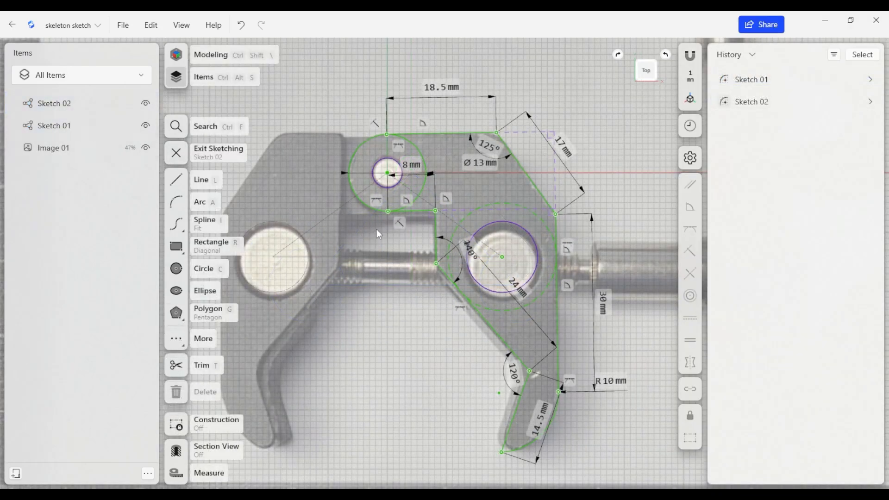
# Finish the symmetric extrusion of the right jaw profile and show Sketch 01, picking its left circle
pyautogui.click(145, 126)
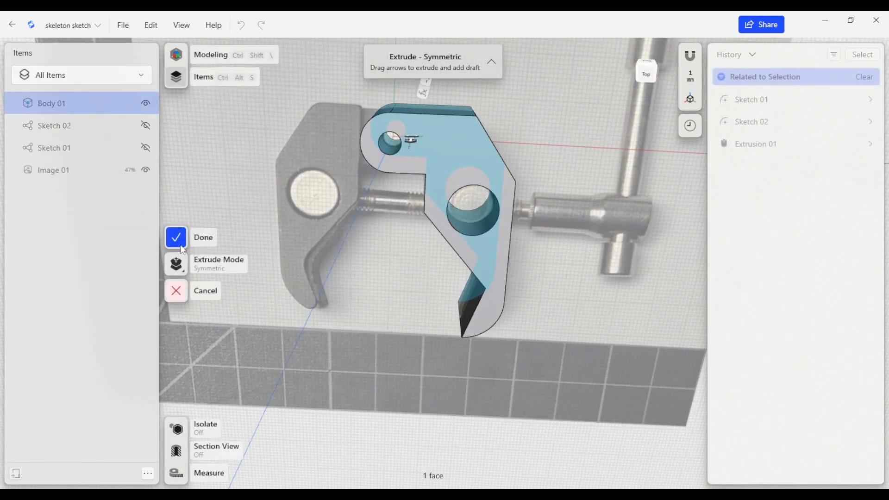
pyautogui.click(177, 242)
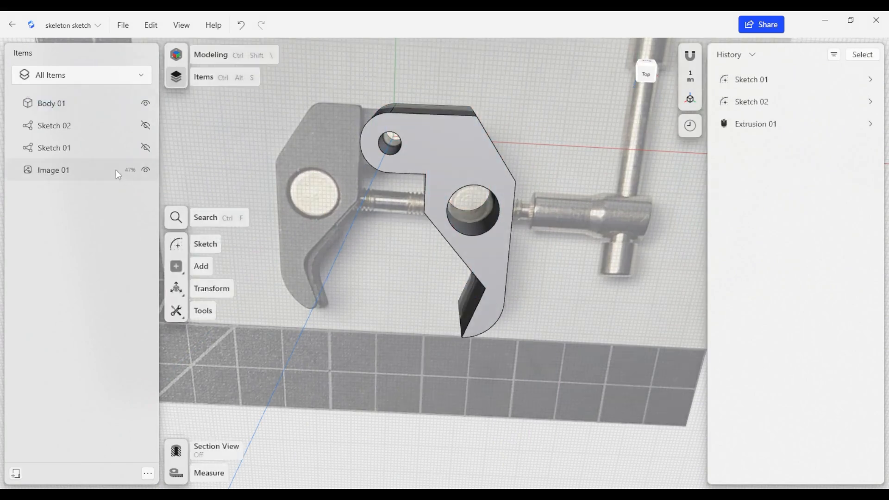
pyautogui.click(145, 148)
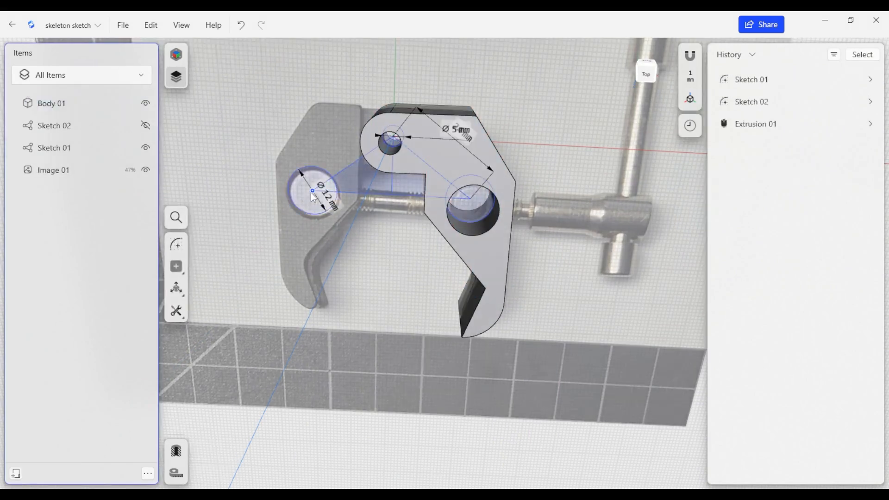
pyautogui.click(313, 197)
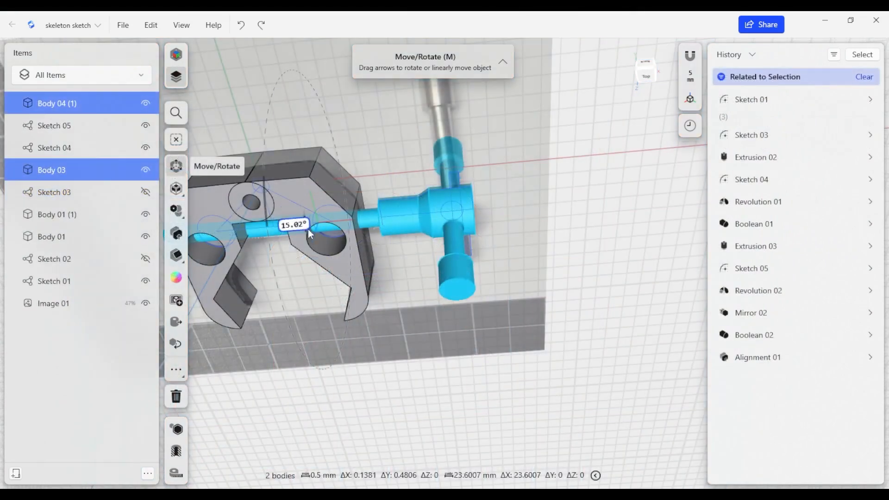
# Rotate the screw and its T-handle bodies together about the screw's axis
pyautogui.moveTo(307, 229); pyautogui.dragTo(313, 244)
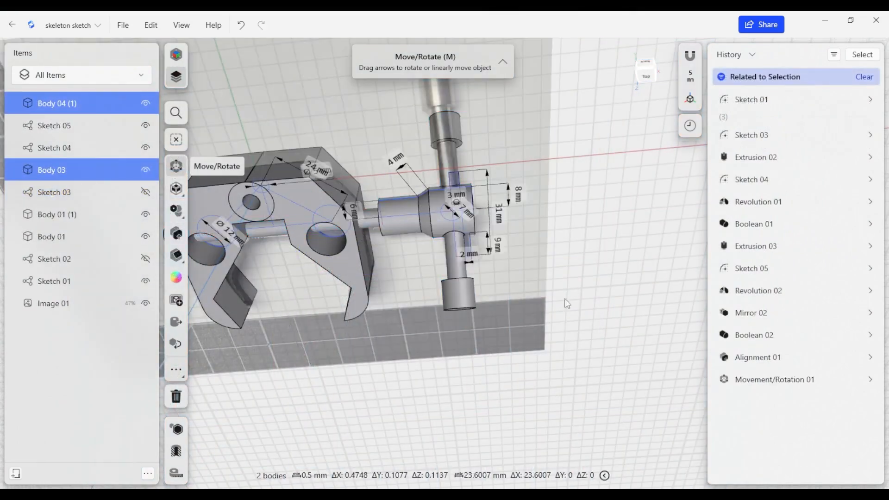
pyautogui.click(329, 333)
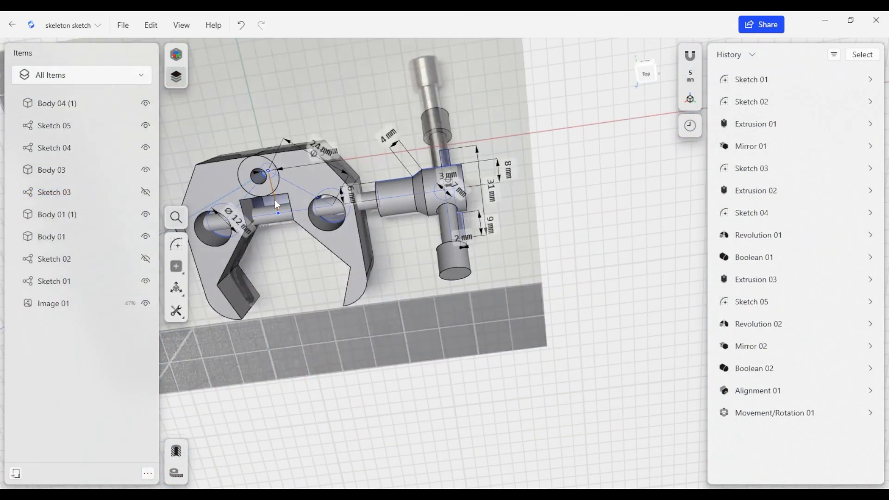
# Open the driving sketch Sketch 01 from the line below the pivot and inspect the clamp assembly
pyautogui.doubleClick(274, 199)
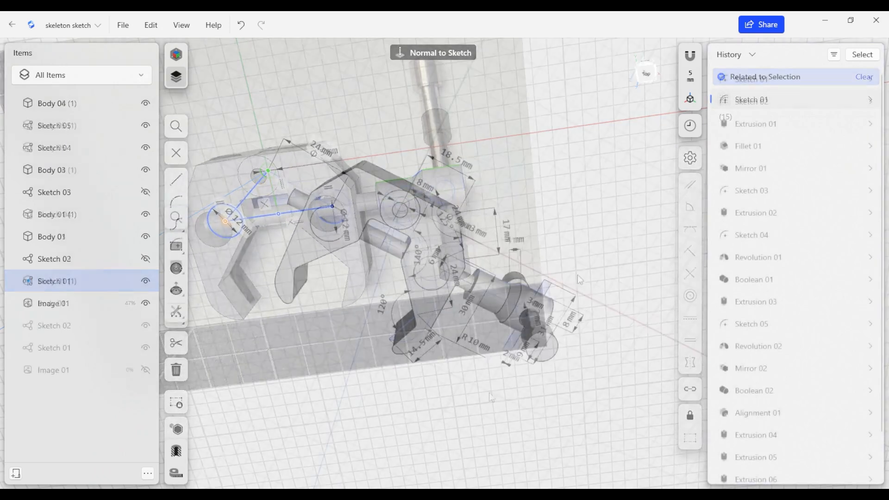
pyautogui.moveTo(445, 360)
pyautogui.mouseDown(button='right')
pyautogui.moveTo(465, 315)
pyautogui.moveTo(453, 369)
pyautogui.mouseUp(button='right')
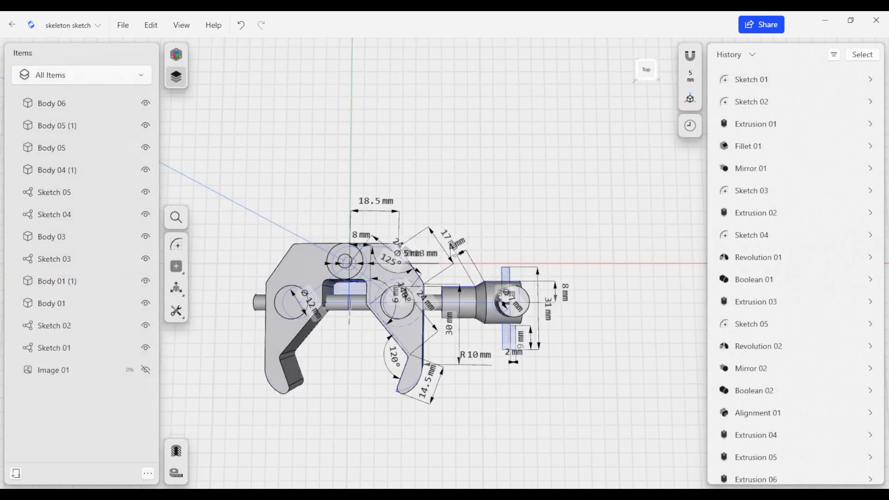
pyautogui.moveTo(491, 305); pyautogui.dragTo(525, 161, button='right')
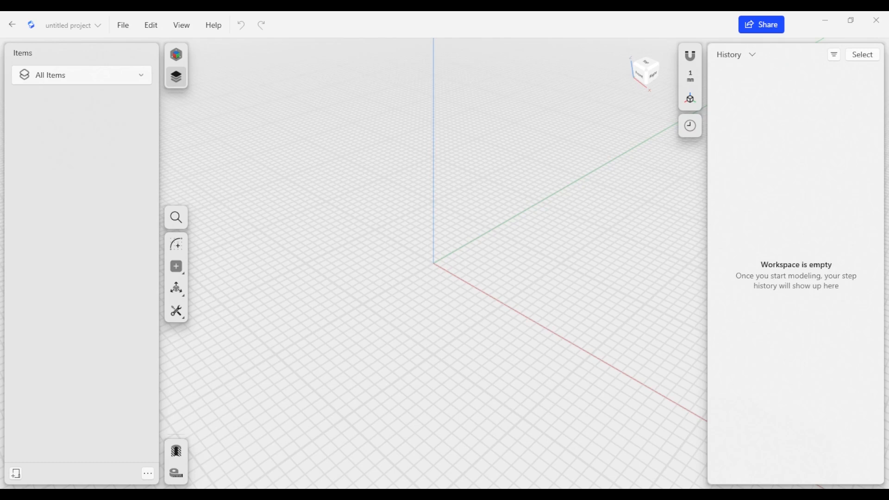
# Rename the untitled project as skeleton sketch
pyautogui.click(98, 27)
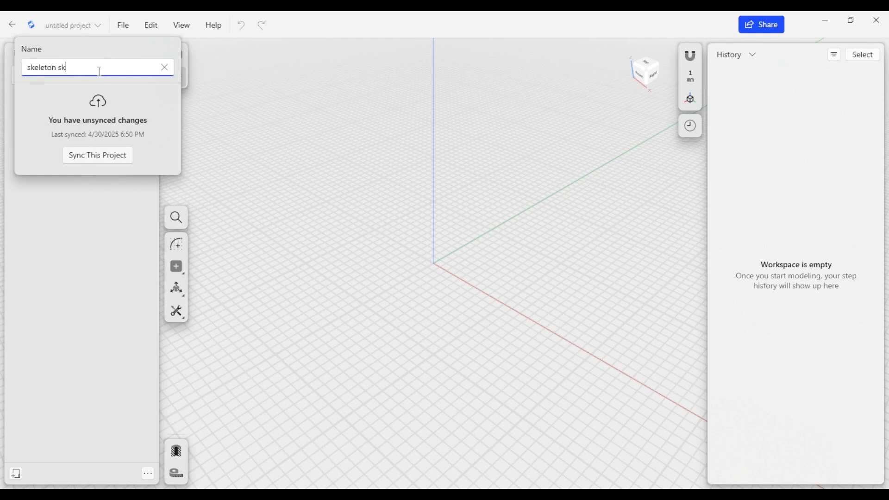
pyautogui.press('Return')
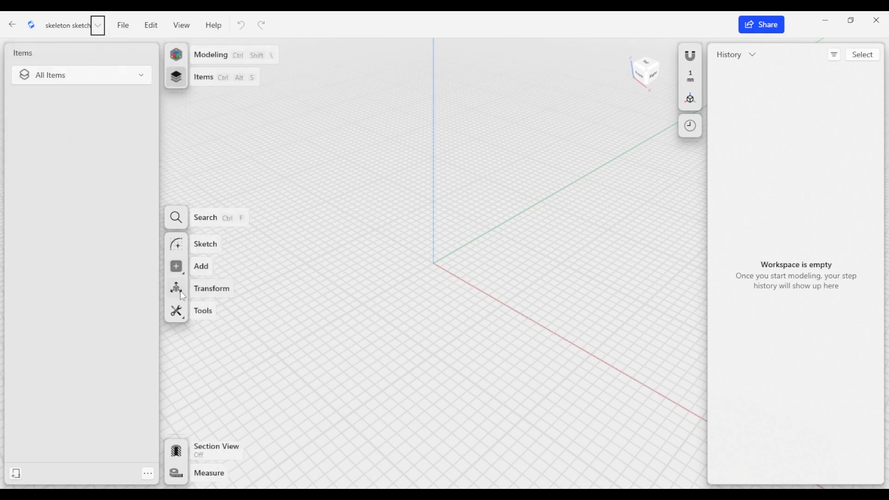
# Insert the clamp photo into the empty project as a reference image
pyautogui.click(177, 266)
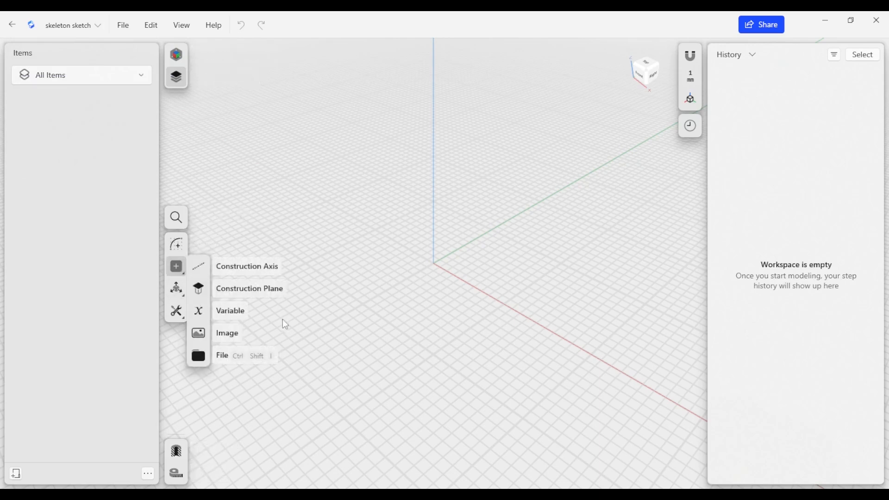
pyautogui.click(200, 334)
pyautogui.click(211, 104)
pyautogui.click(358, 261)
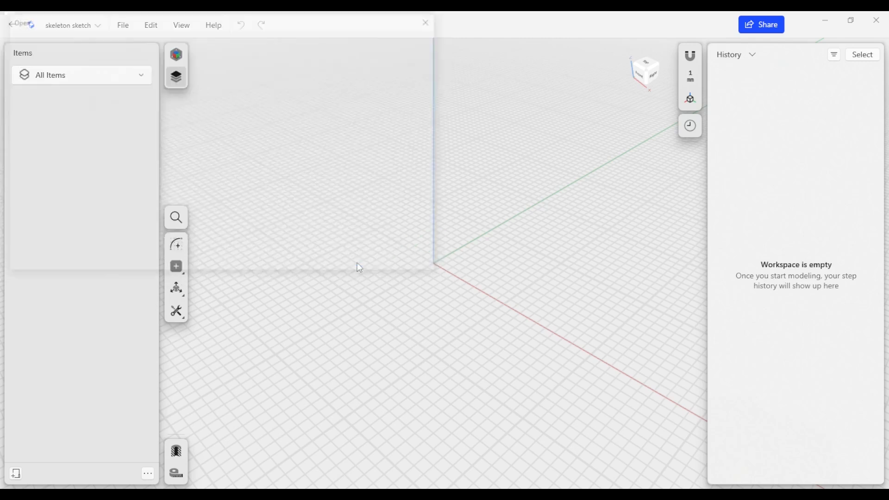
# Scale the reference image by setting its height to 25.4*5 mm
pyautogui.scroll(-5, 484, 267)
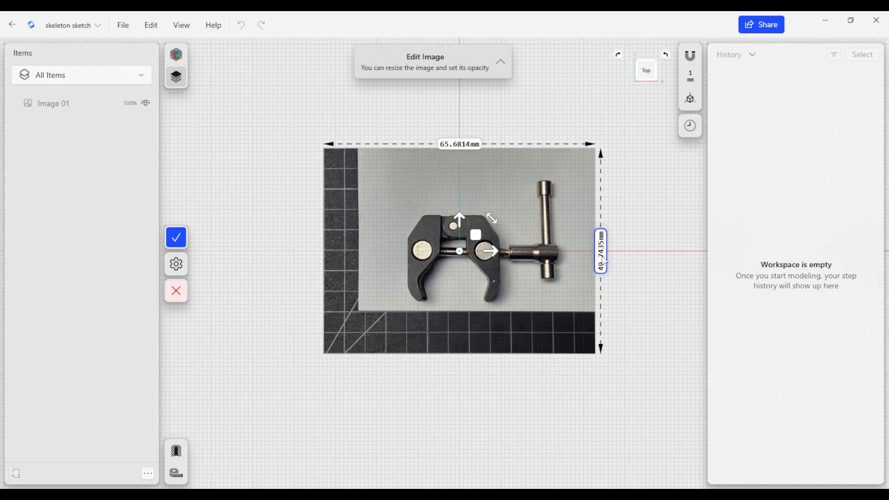
pyautogui.click(602, 259)
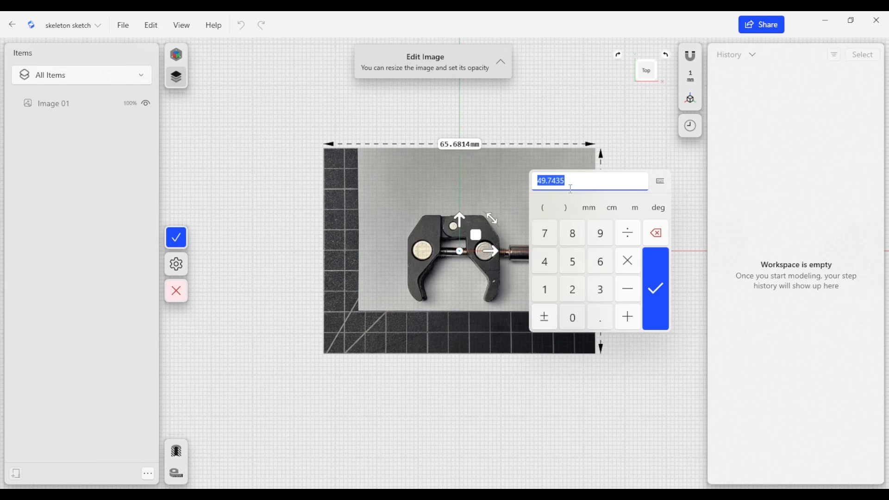
pyautogui.write('25.4*5')
pyautogui.press('Return')
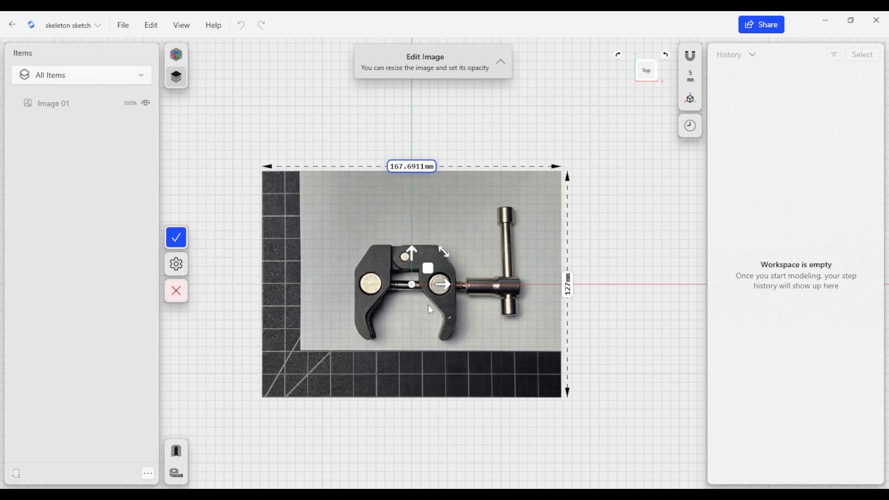
# Move the reference image so the clamp's small pivot pin is centred on the origin and accept the placement
pyautogui.scroll(3, 424, 301)
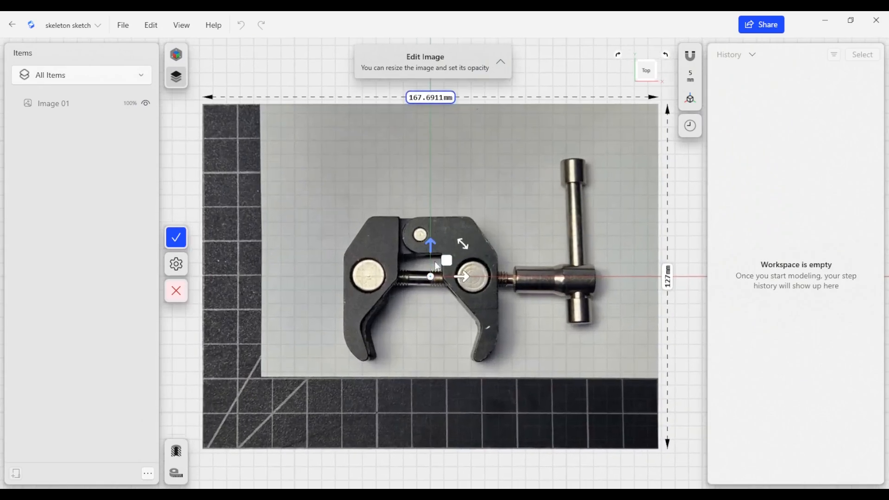
pyautogui.moveTo(445, 263); pyautogui.dragTo(454, 304)
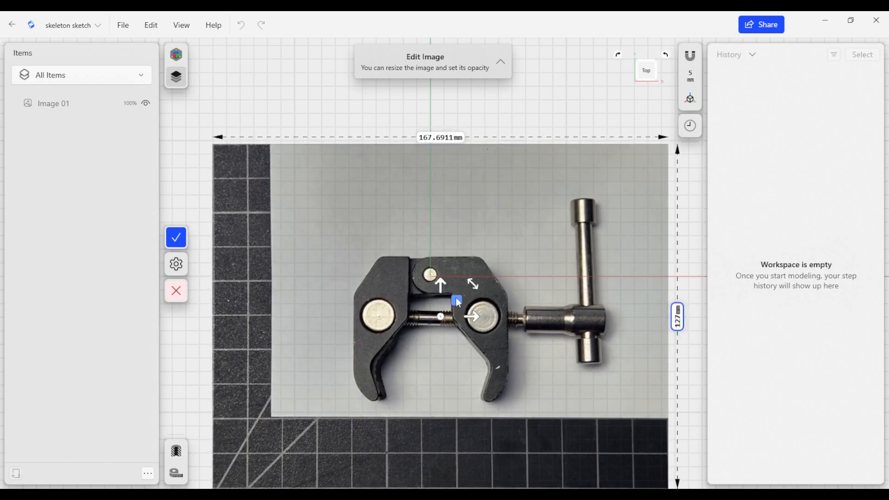
pyautogui.moveTo(456, 299); pyautogui.dragTo(458, 300)
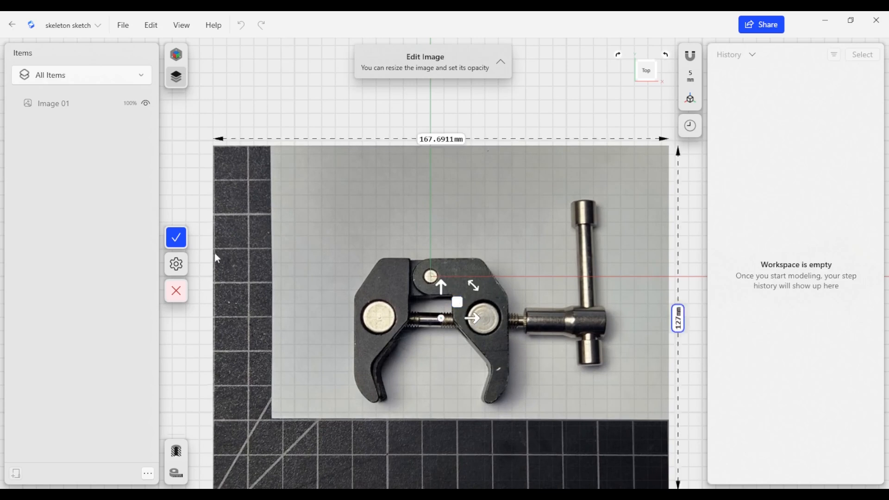
pyautogui.click(177, 246)
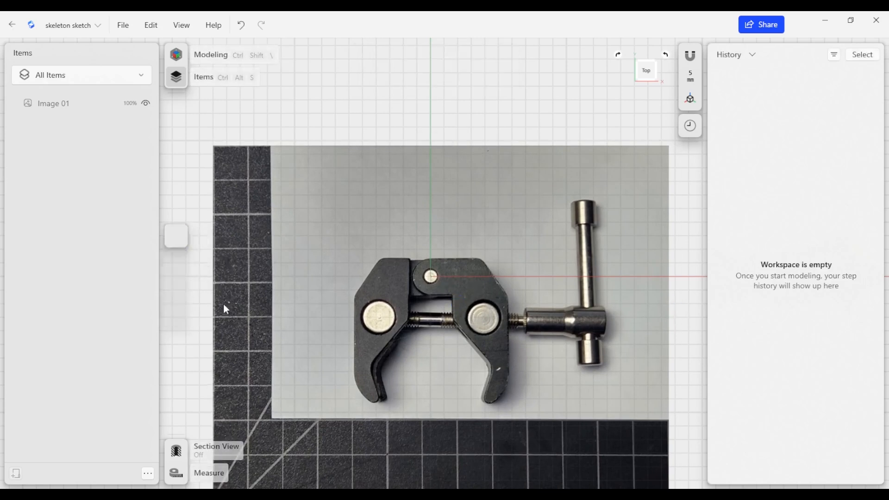
# Reduce the opacity of Image 01 to 47% and deselect it
pyautogui.click(123, 104)
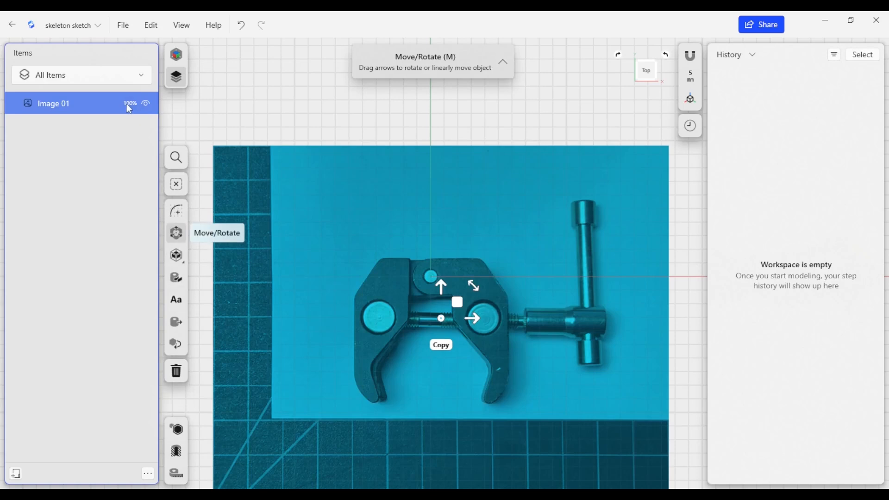
pyautogui.click(129, 104)
pyautogui.moveTo(162, 75); pyautogui.dragTo(126, 75)
pyautogui.click(222, 98)
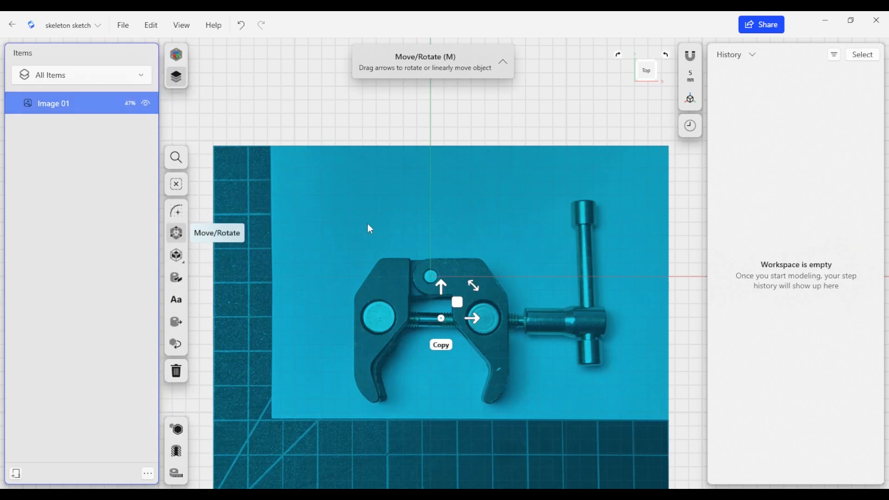
pyautogui.click(428, 137)
# Start a sketch and draw a circle about 4 mm in diameter centred on the origin over the pivot pin
pyautogui.scroll(-2, 491, 290)
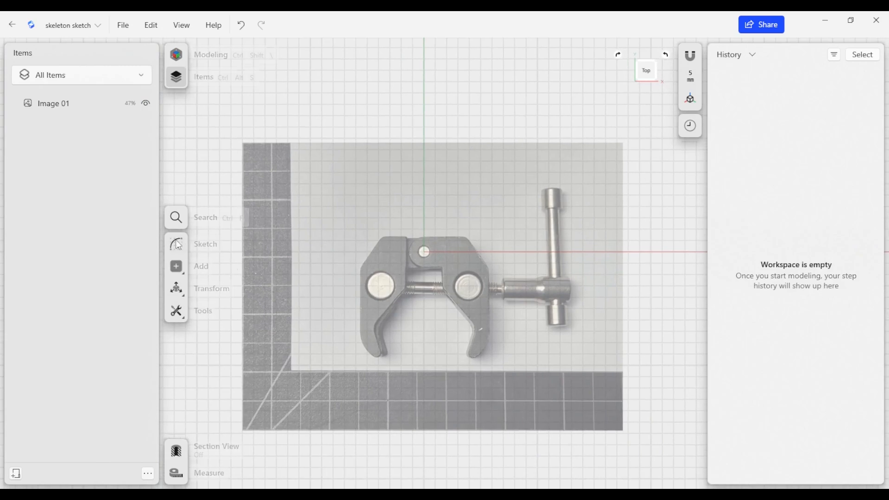
pyautogui.click(177, 244)
pyautogui.scroll(2, 444, 257)
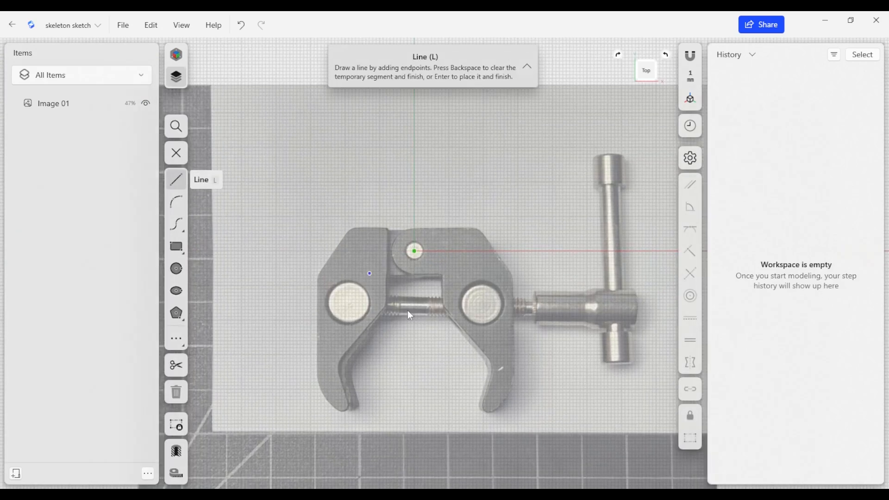
pyautogui.click(414, 252)
pyautogui.press('c')
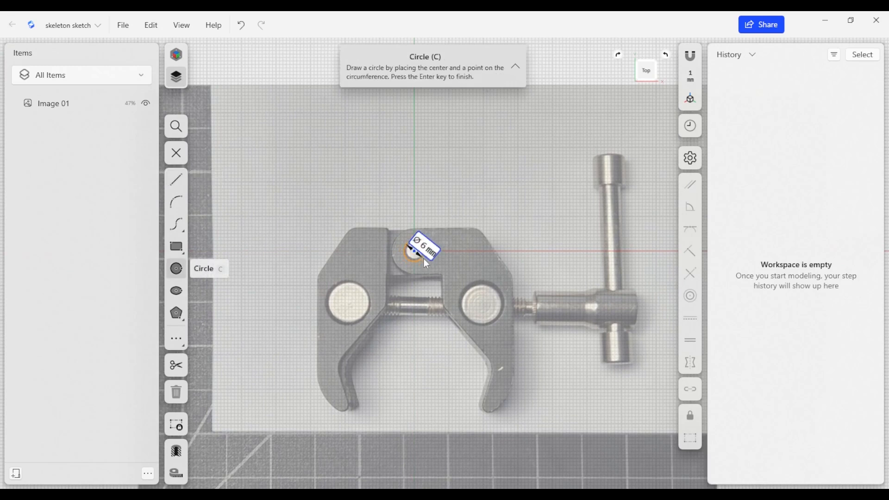
pyautogui.click(422, 257)
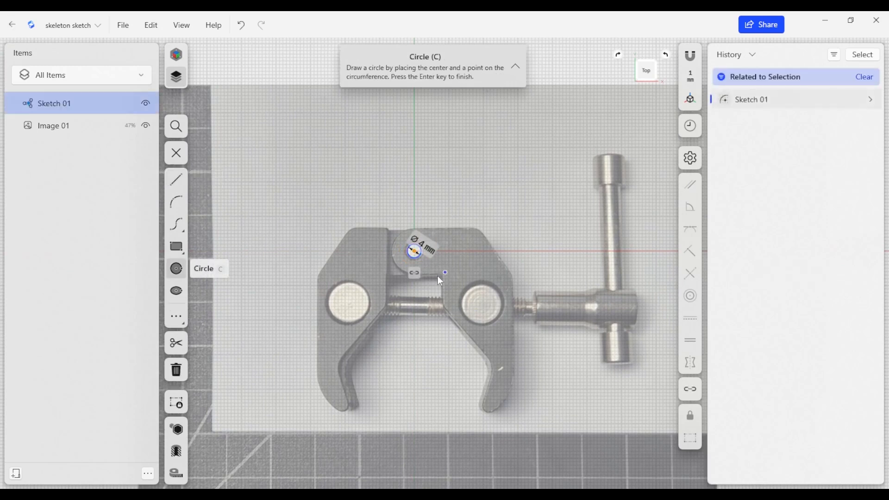
# Sketch two circles about 12 mm in diameter over the large round pins in the right and left jaws
pyautogui.scroll(2, 436, 273)
pyautogui.scroll(2, 432, 278)
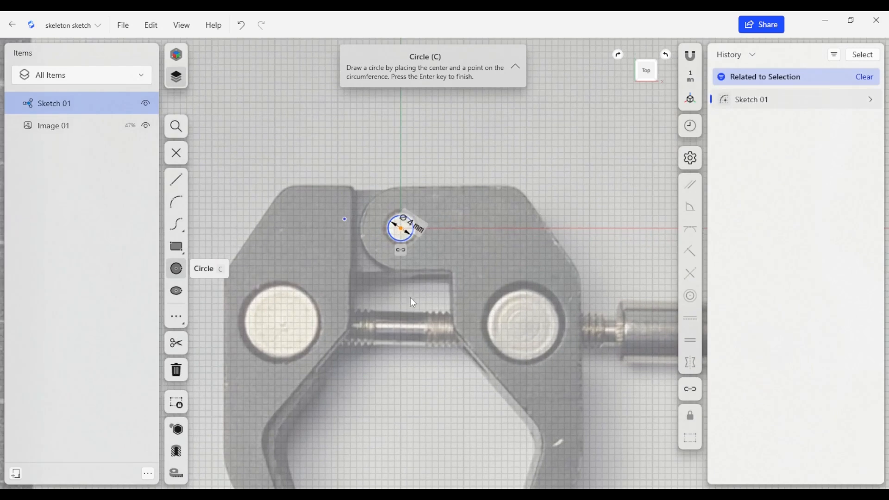
pyautogui.click(525, 325)
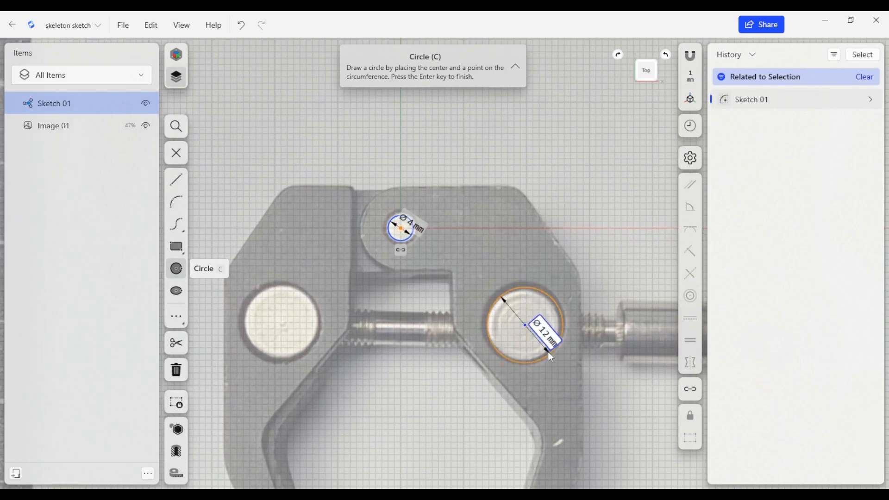
pyautogui.click(545, 354)
pyautogui.moveTo(466, 368); pyautogui.dragTo(488, 342, button='middle')
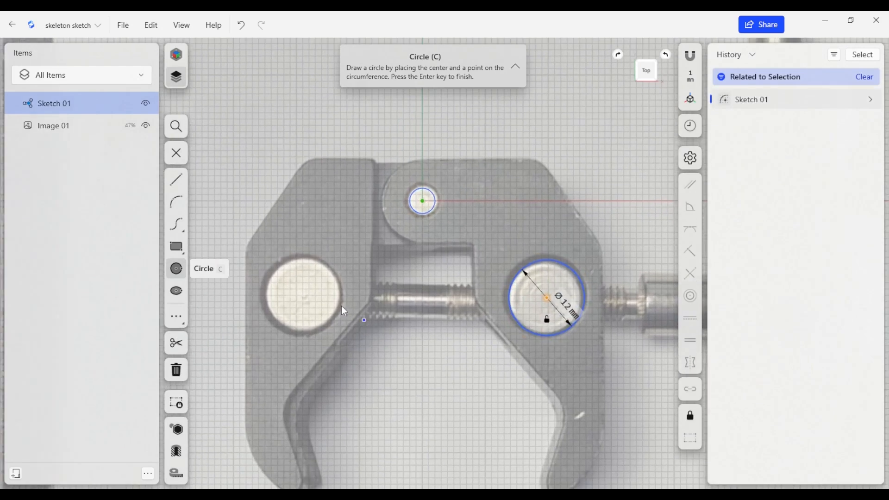
pyautogui.click(302, 294)
pyautogui.click(324, 322)
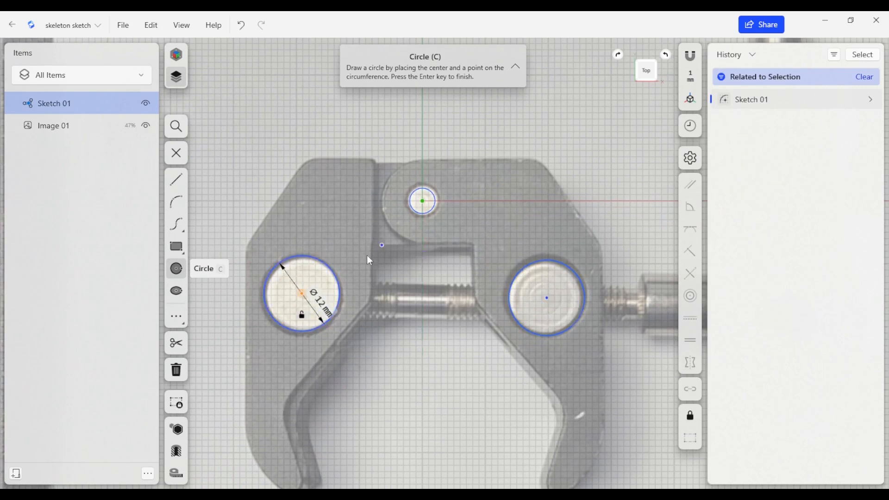
pyautogui.scroll(-3, 369, 251)
pyautogui.scroll(3, 352, 301)
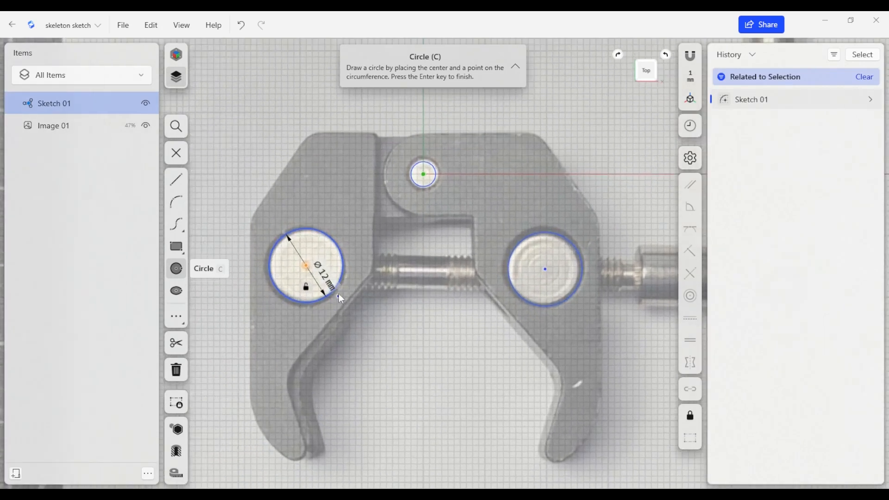
# Set the diameter of the large circle on the left jaw to 12 mm and finish the circle
pyautogui.scroll(1, 340, 299)
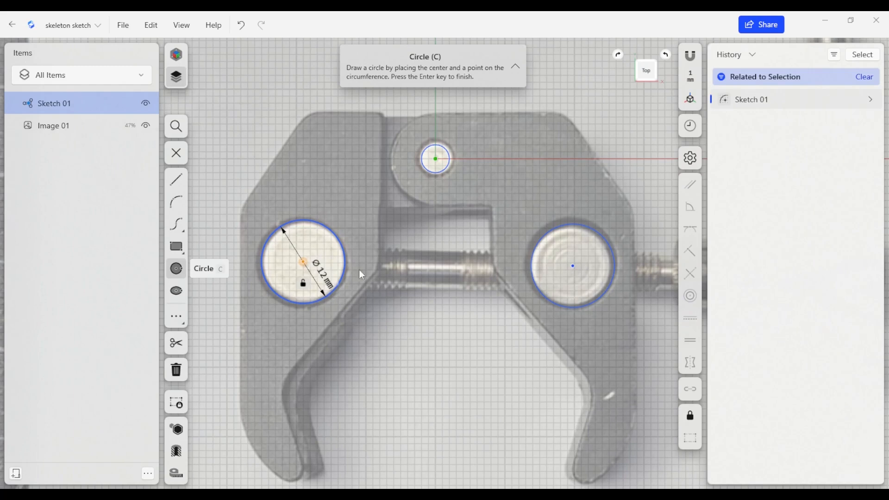
pyautogui.click(322, 277)
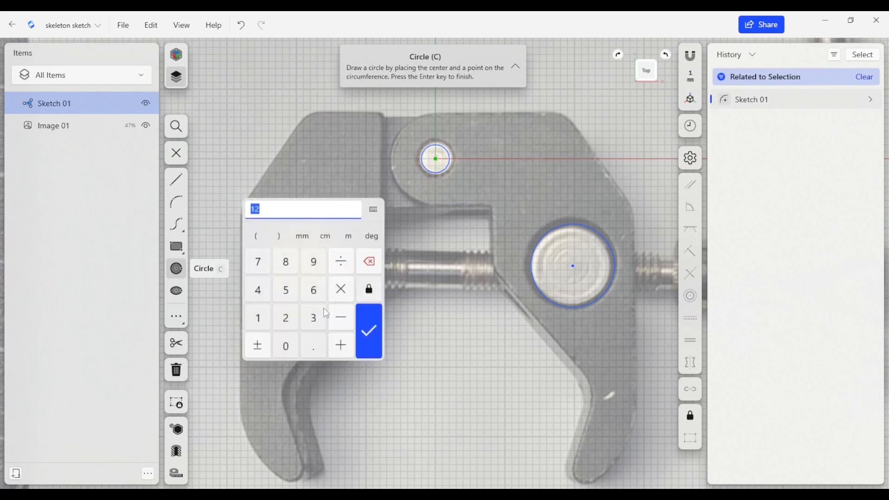
pyautogui.write('12')
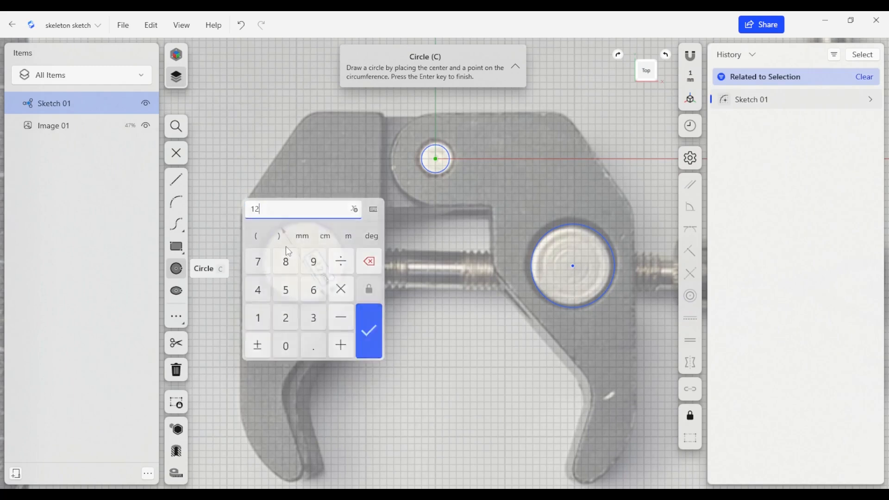
pyautogui.press('Return')
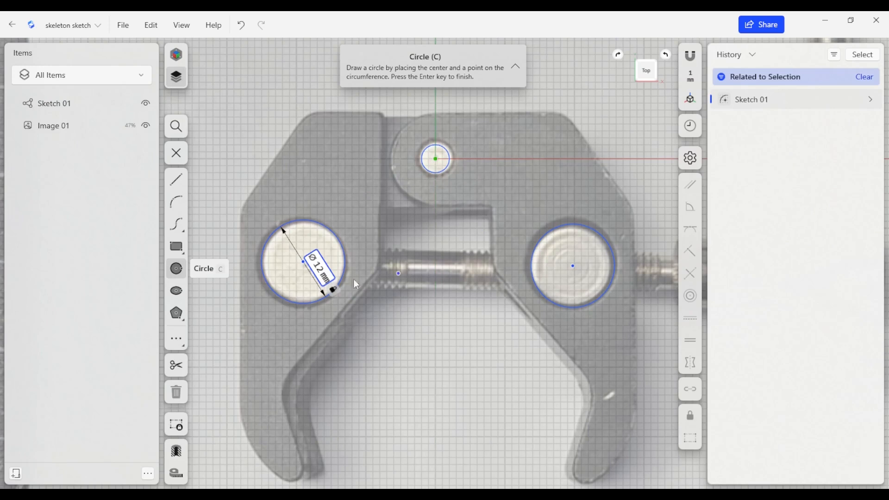
pyautogui.press('Escape')
# Draw a closed triangle of lines joining the left circle's centre, the pivot circle's centre and the right circle's centre
pyautogui.press('l')
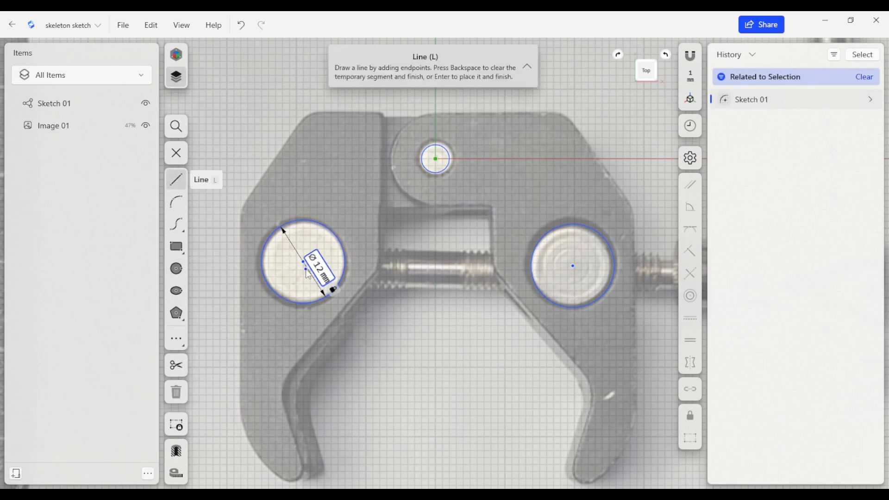
pyautogui.click(304, 262)
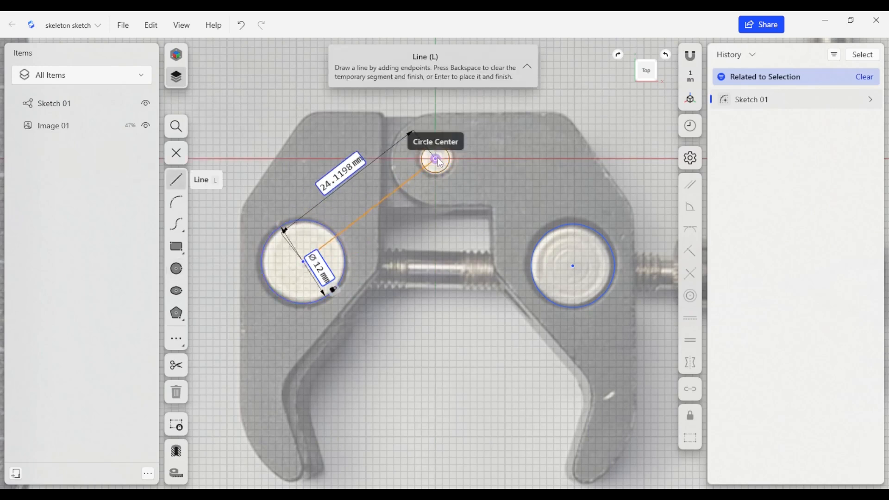
pyautogui.click(436, 159)
pyautogui.click(573, 267)
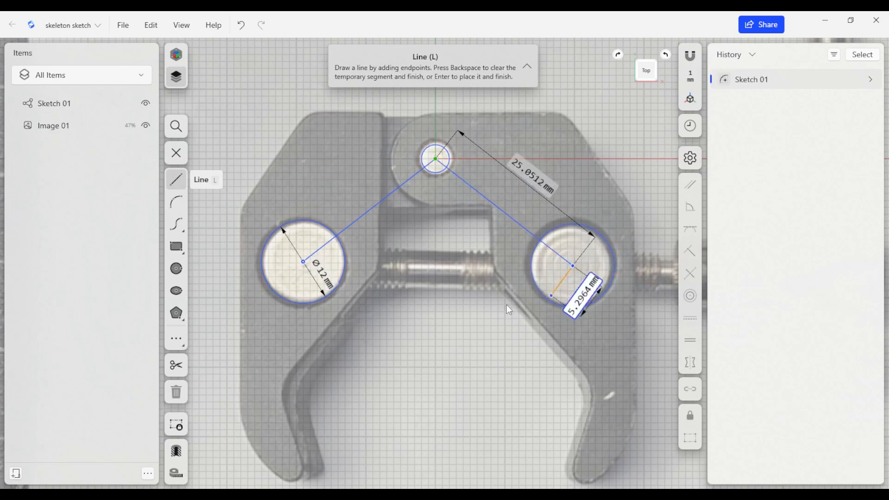
pyautogui.scroll(-1, 424, 282)
pyautogui.click(317, 264)
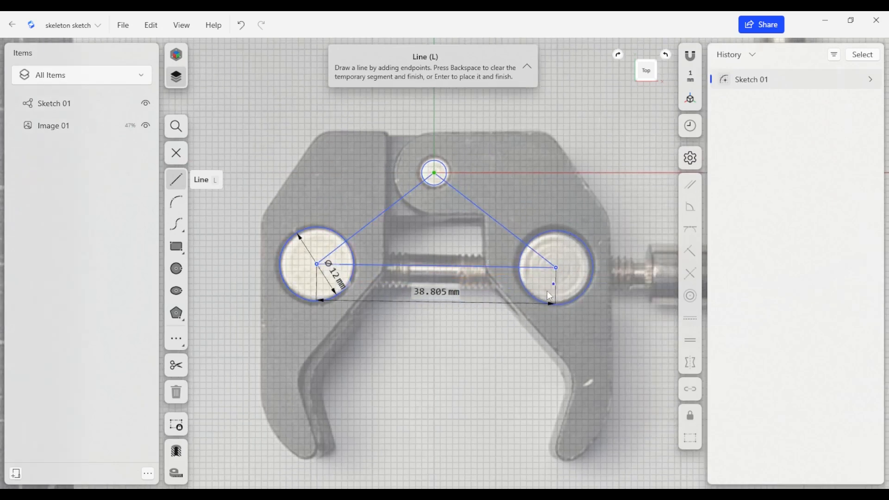
pyautogui.moveTo(524, 284); pyautogui.dragTo(501, 283, button='middle')
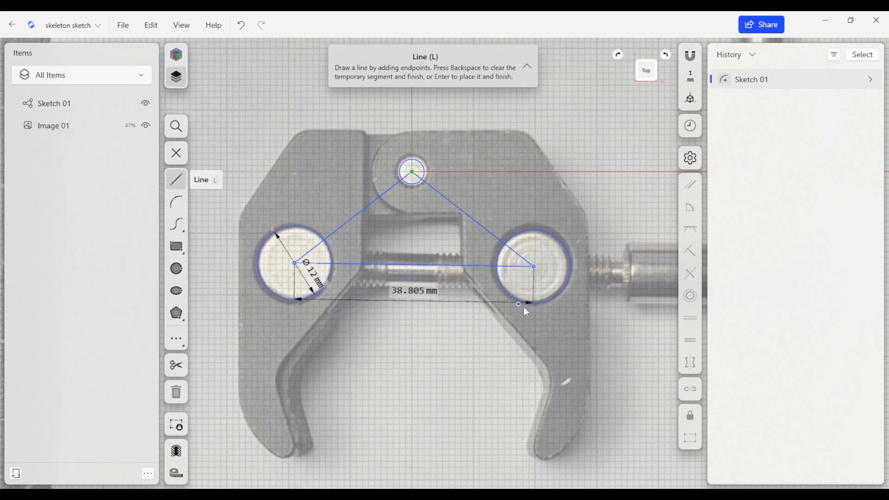
pyautogui.press('Escape')
# Apply an Equal constraint between the two large jaw circles
pyautogui.click(499, 285)
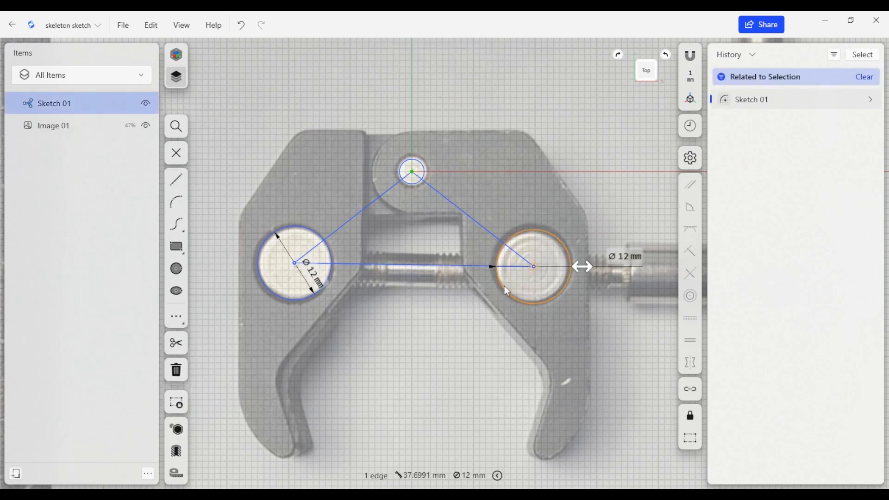
pyautogui.click(327, 274)
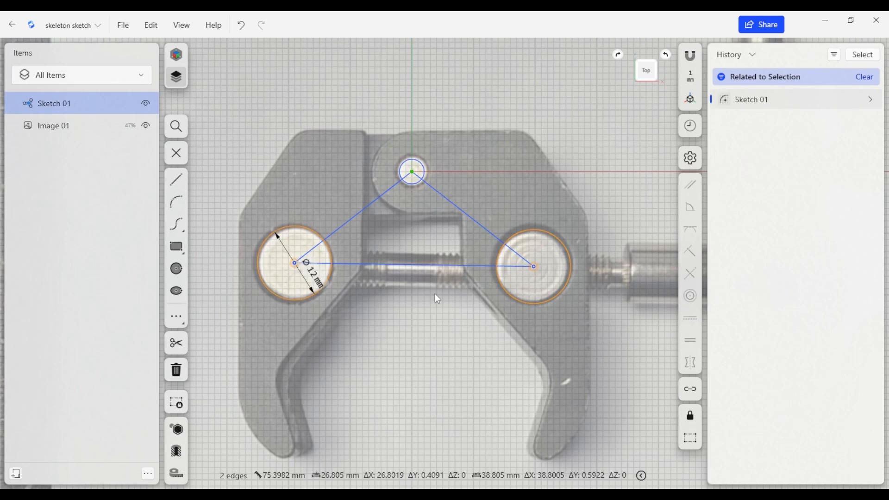
pyautogui.click(690, 342)
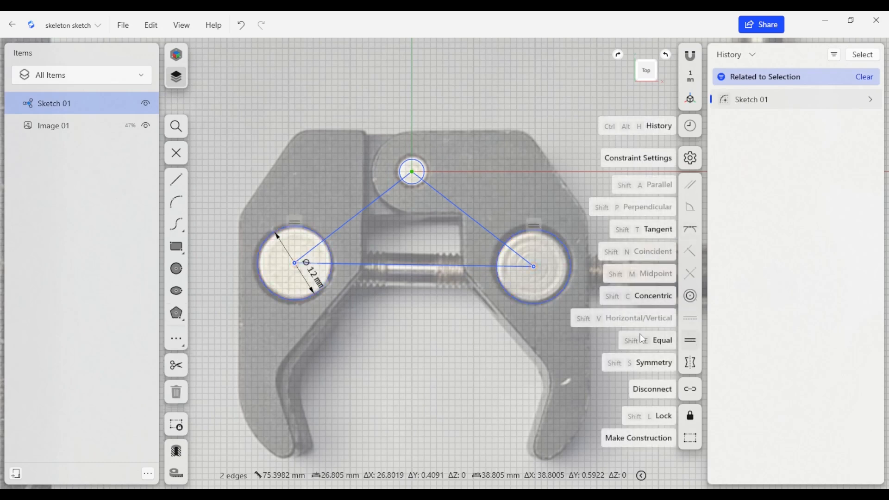
# Set the pivot circle's diameter to 5 mm and clear the selection
pyautogui.click(414, 186)
pyautogui.click(482, 164)
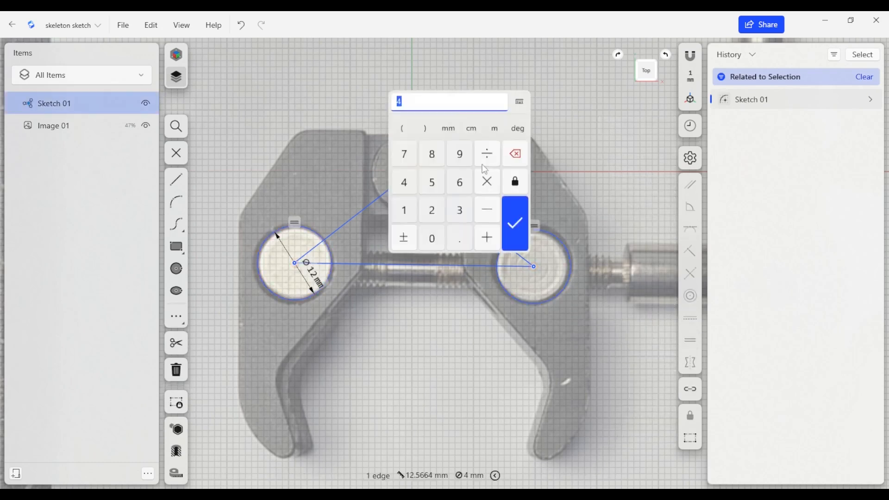
pyautogui.write('5')
pyautogui.press('Return')
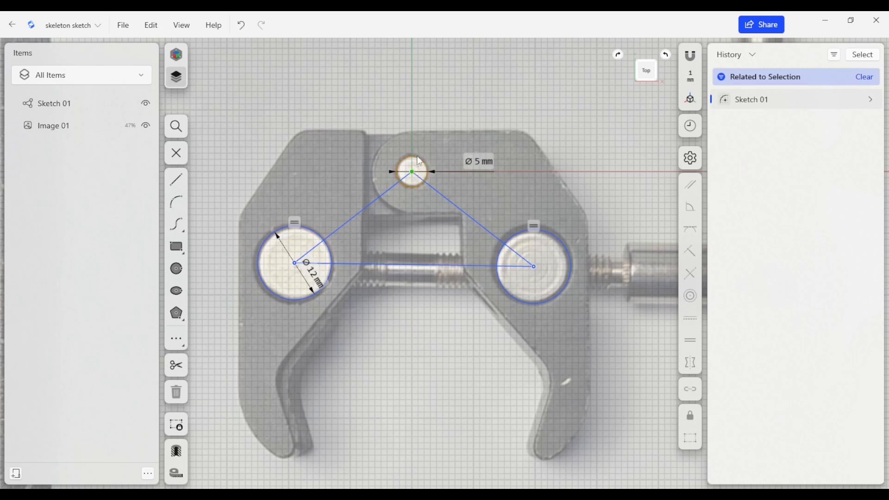
pyautogui.press('Escape')
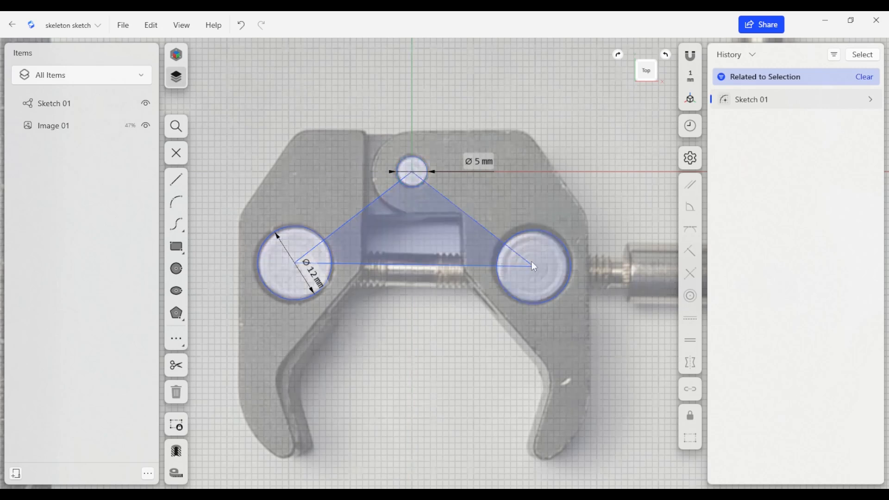
# Nudge the right jaw circle's centre so the circle lines up with the round pin in the photo
pyautogui.click(532, 267)
pyautogui.moveTo(534, 268)
pyautogui.mouseDown()
pyautogui.moveTo(508, 283)
pyautogui.moveTo(534, 266)
pyautogui.mouseUp()
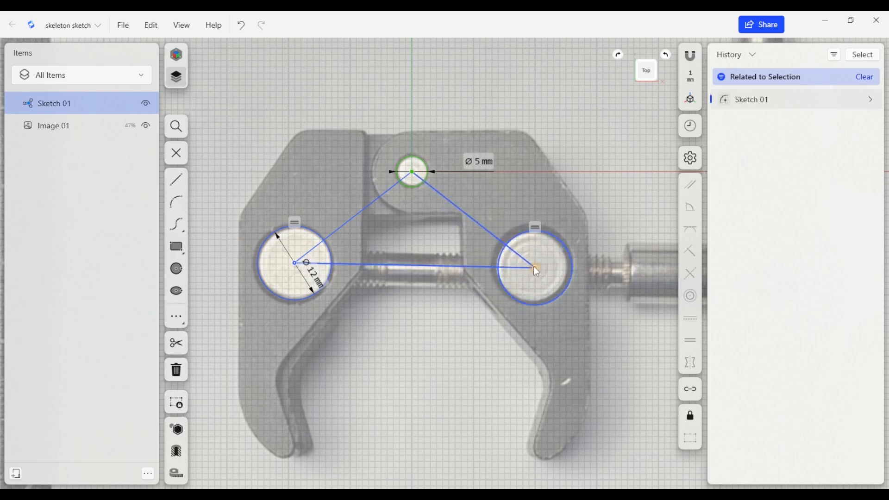
pyautogui.moveTo(534, 267)
pyautogui.mouseDown()
pyautogui.moveTo(549, 250)
pyautogui.moveTo(524, 259)
pyautogui.moveTo(533, 266)
pyautogui.mouseUp()
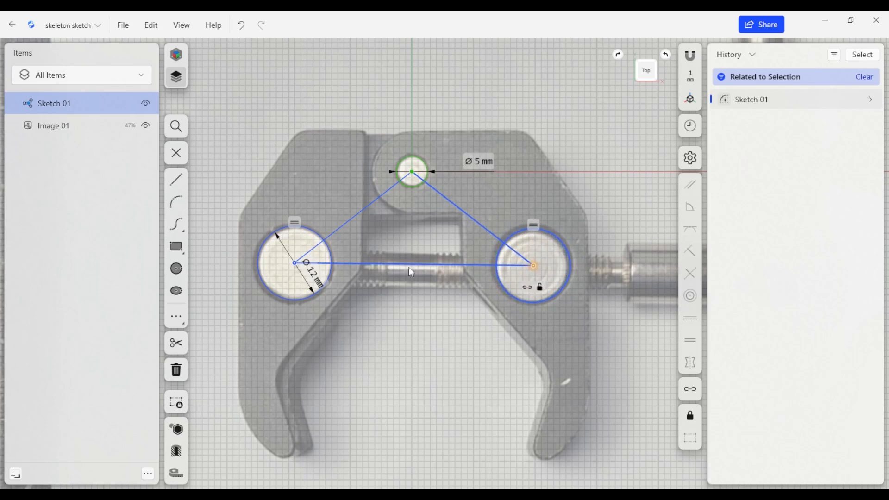
pyautogui.click(296, 264)
# Draw a line from the pivot circle's centre down to the line that joins the two large circles
pyautogui.press('l')
pyautogui.click(412, 172)
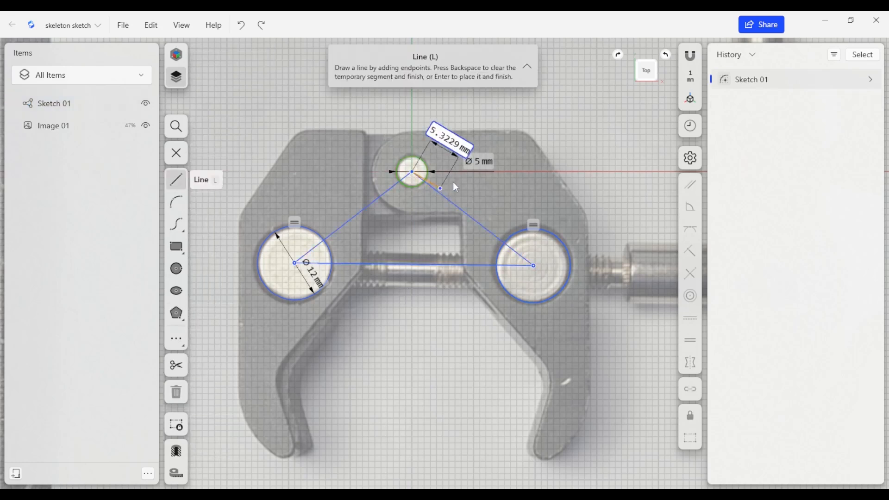
pyautogui.click(387, 263)
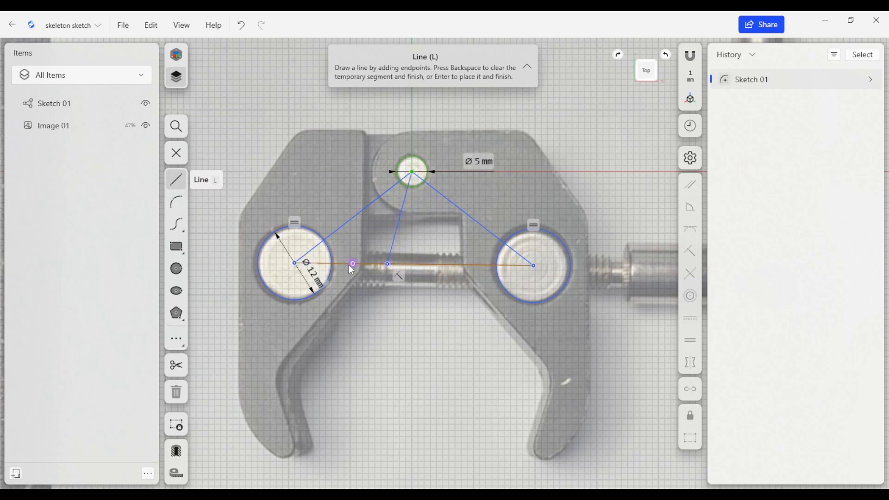
pyautogui.press('Escape')
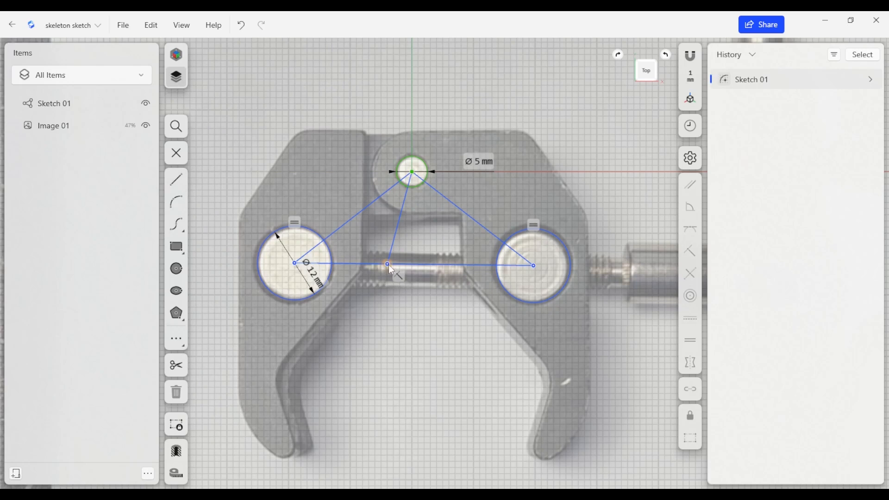
# Constrain the new line's lower endpoint to the midpoint of the connecting line and move the right circle back over its pin
pyautogui.click(388, 265)
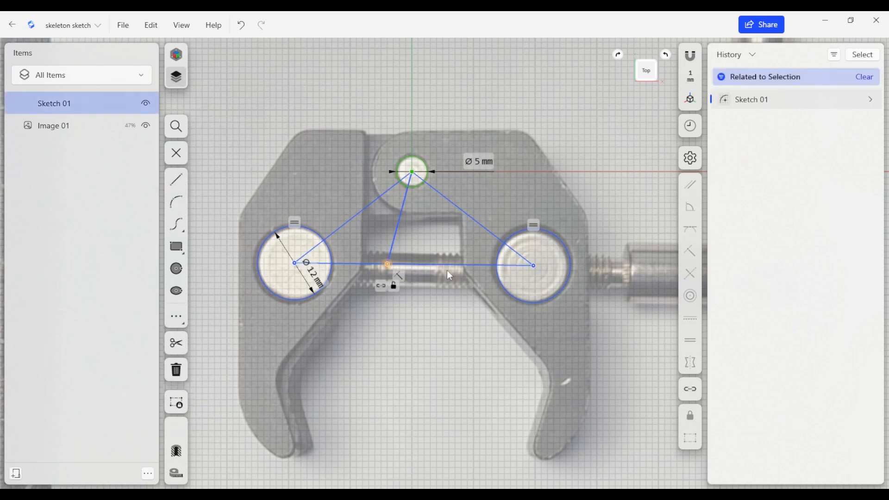
pyautogui.click(423, 265)
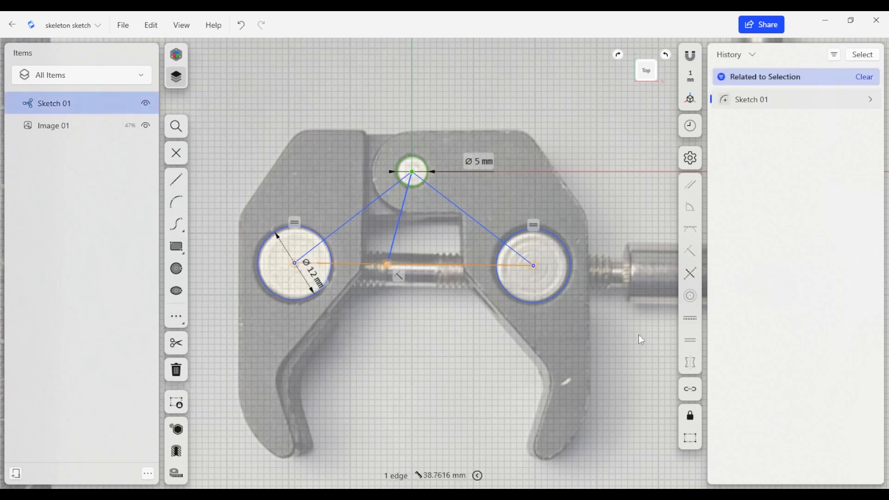
pyautogui.click(690, 273)
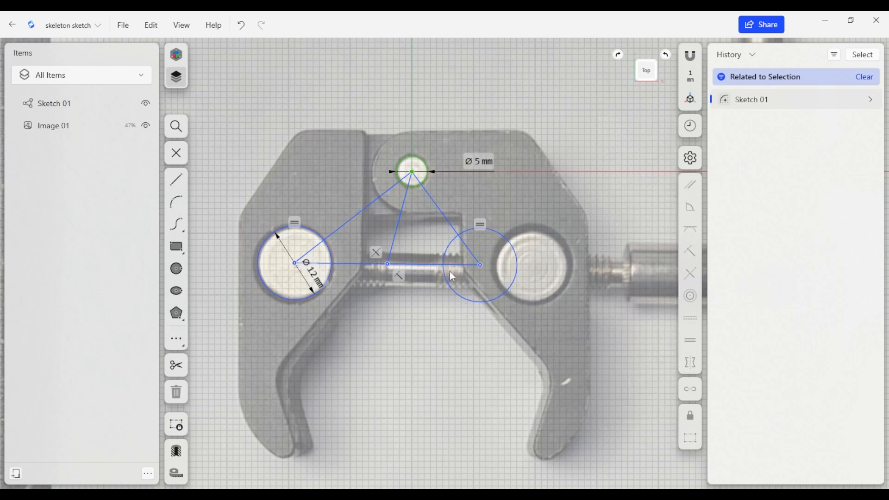
pyautogui.click(480, 266)
pyautogui.moveTo(480, 267)
pyautogui.mouseDown()
pyautogui.moveTo(531, 254)
pyautogui.moveTo(537, 266)
pyautogui.mouseUp()
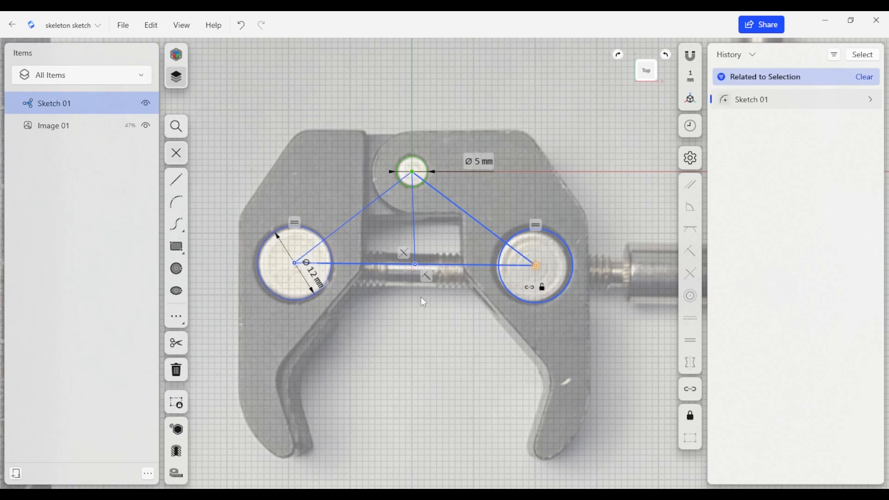
# Constrain the pivot's centre line to vertical and realign the right circle with its pin
pyautogui.click(415, 231)
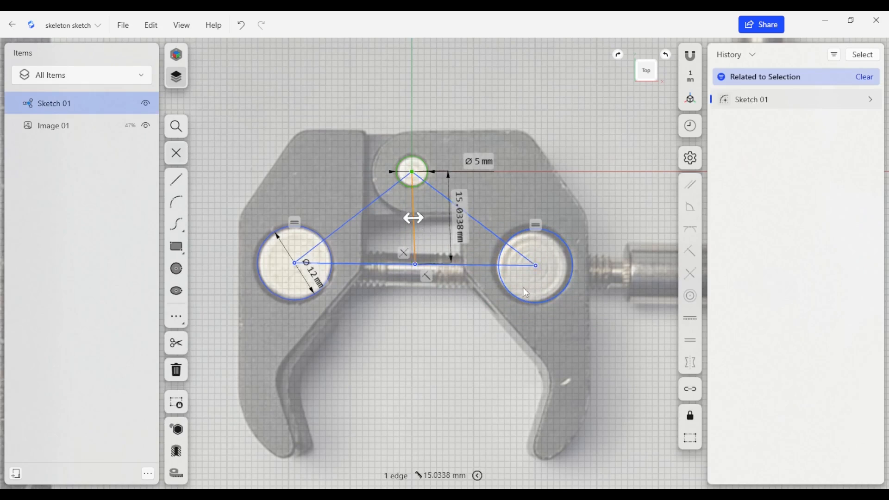
pyautogui.hotkey('shift', 'v')
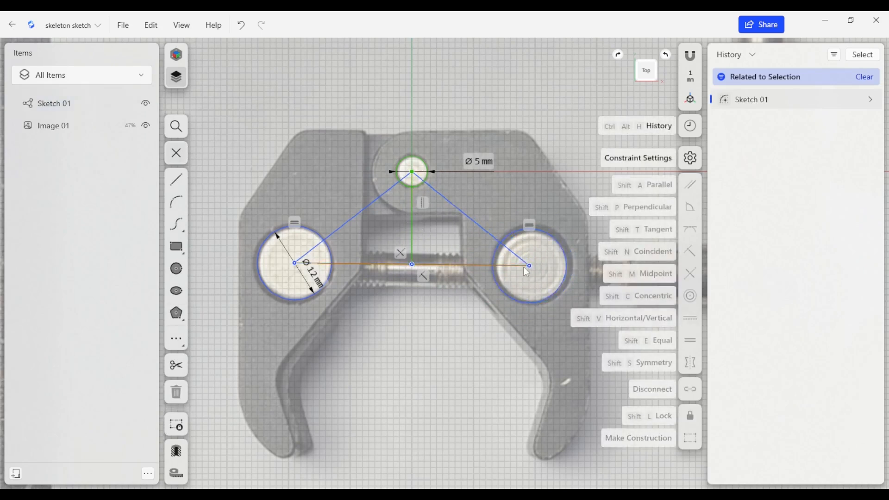
pyautogui.moveTo(526, 268)
pyautogui.mouseDown()
pyautogui.moveTo(495, 276)
pyautogui.moveTo(488, 246)
pyautogui.moveTo(503, 298)
pyautogui.moveTo(485, 241)
pyautogui.moveTo(462, 276)
pyautogui.moveTo(543, 265)
pyautogui.moveTo(534, 265)
pyautogui.mouseUp()
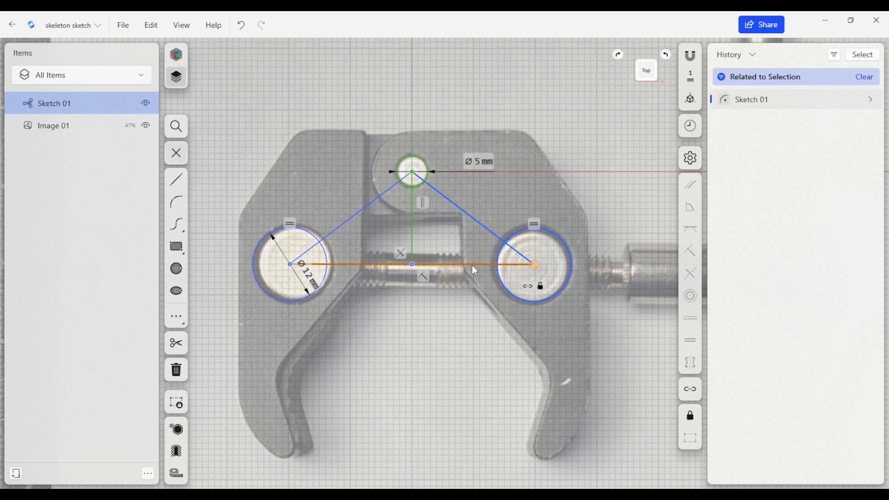
# Constrain the line between the two large circles to horizontal and shift the right circle slightly to match its pin
pyautogui.click(471, 265)
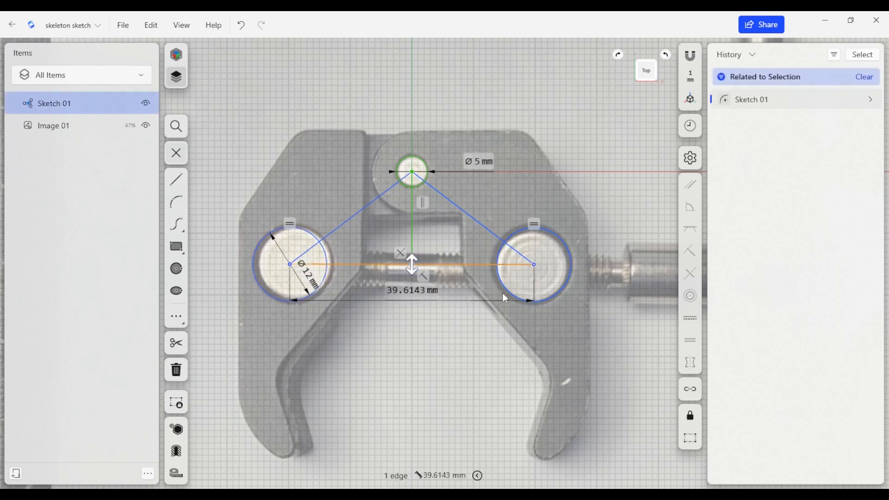
pyautogui.click(690, 319)
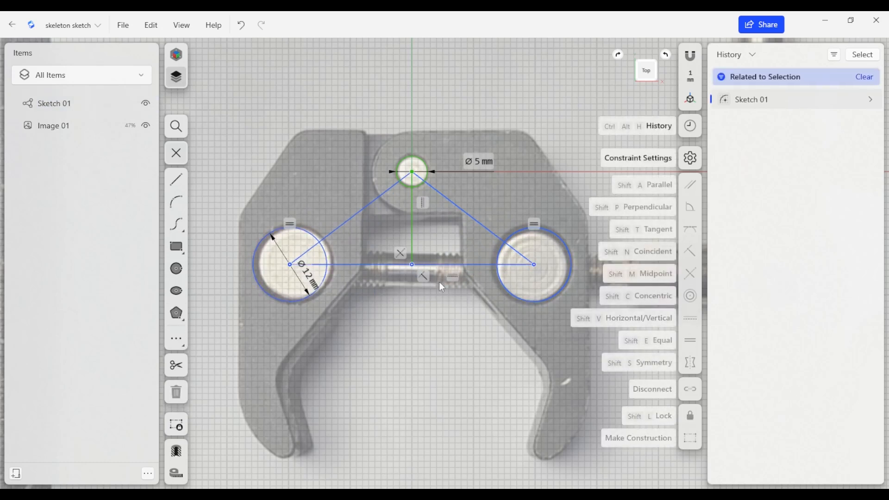
pyautogui.moveTo(534, 266)
pyautogui.mouseDown()
pyautogui.moveTo(498, 273)
pyautogui.moveTo(532, 318)
pyautogui.moveTo(487, 261)
pyautogui.moveTo(540, 285)
pyautogui.moveTo(519, 267)
pyautogui.moveTo(533, 268)
pyautogui.mouseUp()
# Set the length of the line from the pivot to the right circle's centre to 25 mm
pyautogui.click(484, 229)
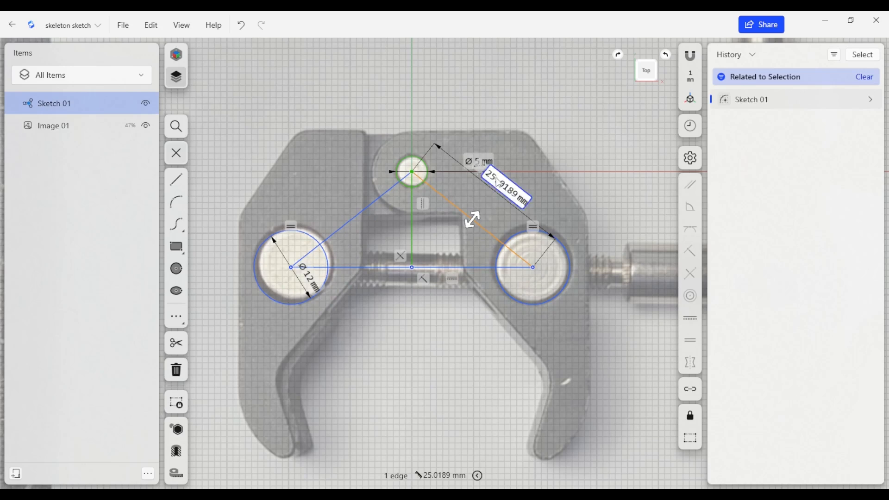
pyautogui.click(498, 181)
pyautogui.write('25')
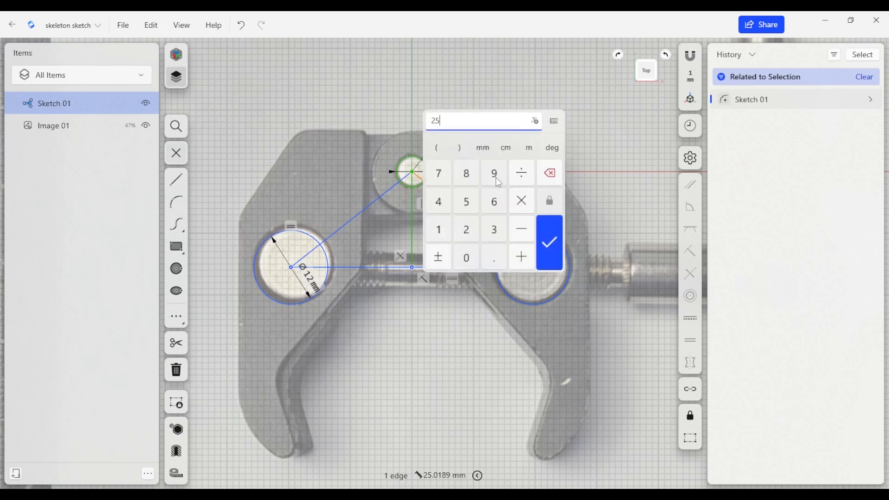
pyautogui.press('Return')
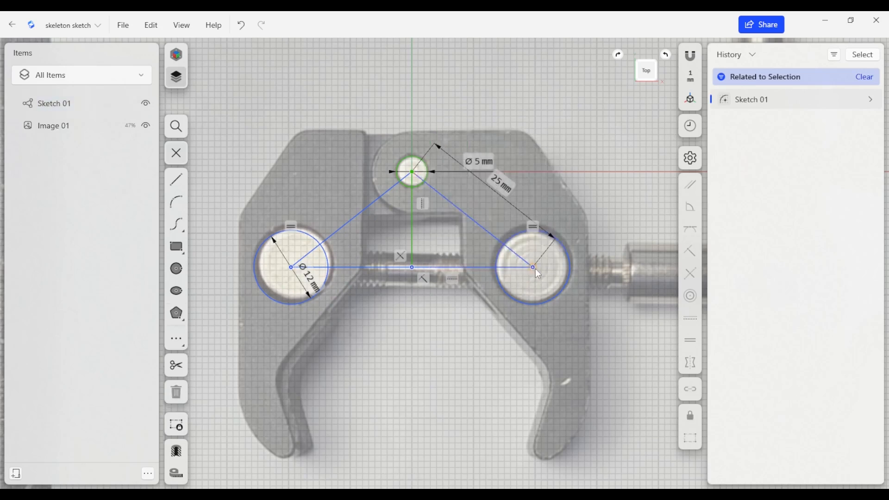
# Move the right circle's centre about the pivot, then set the length of the line from the pivot to it to 24 mm
pyautogui.moveTo(534, 269)
pyautogui.mouseDown()
pyautogui.moveTo(501, 305)
pyautogui.moveTo(515, 317)
pyautogui.moveTo(512, 224)
pyautogui.moveTo(450, 267)
pyautogui.moveTo(547, 247)
pyautogui.moveTo(540, 258)
pyautogui.moveTo(555, 310)
pyautogui.moveTo(560, 285)
pyautogui.moveTo(568, 291)
pyautogui.mouseUp()
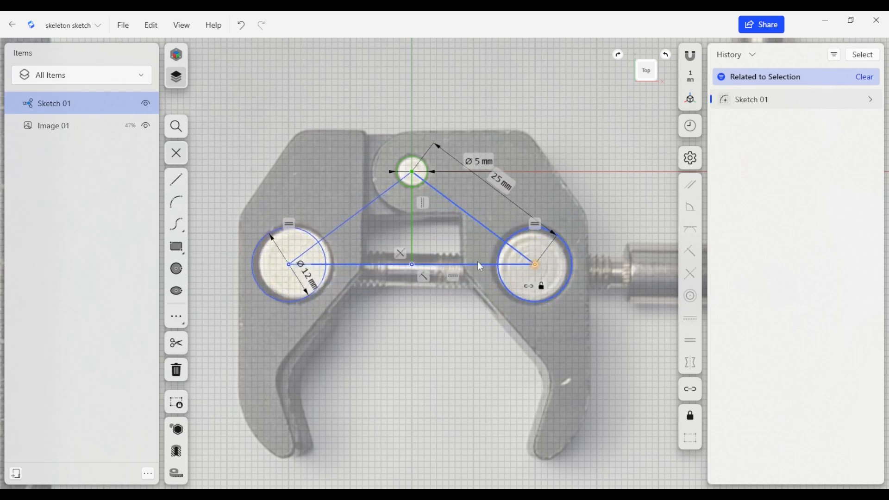
pyautogui.click(500, 180)
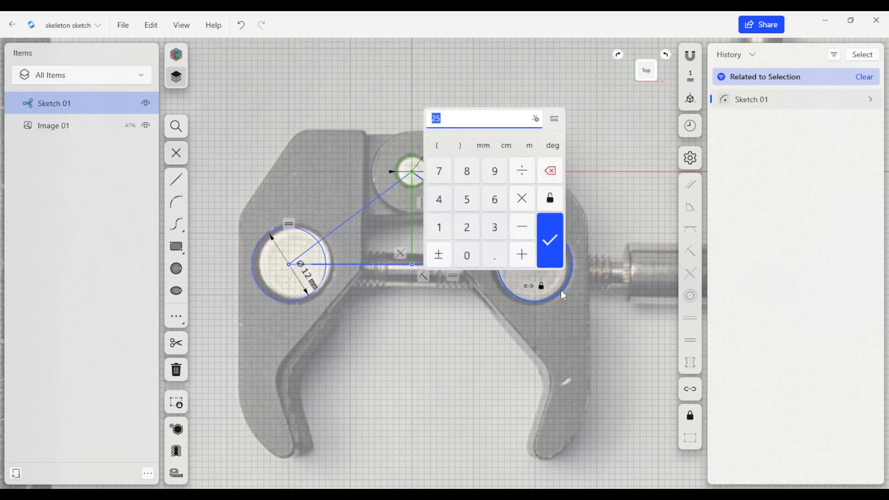
pyautogui.write('24')
pyautogui.press('Return')
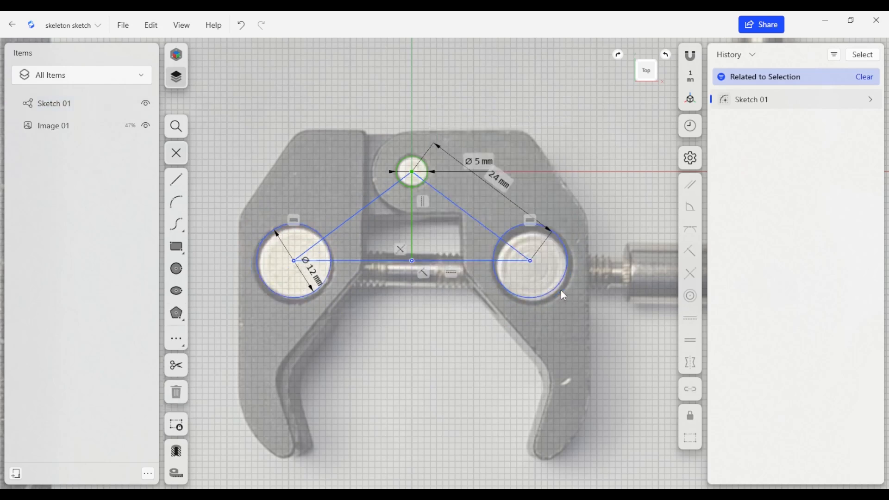
# Shift the right circle's centre slightly to match its pin in the photo and hide the skeleton sketch
pyautogui.moveTo(534, 262)
pyautogui.mouseDown()
pyautogui.moveTo(521, 274)
pyautogui.moveTo(533, 267)
pyautogui.mouseUp()
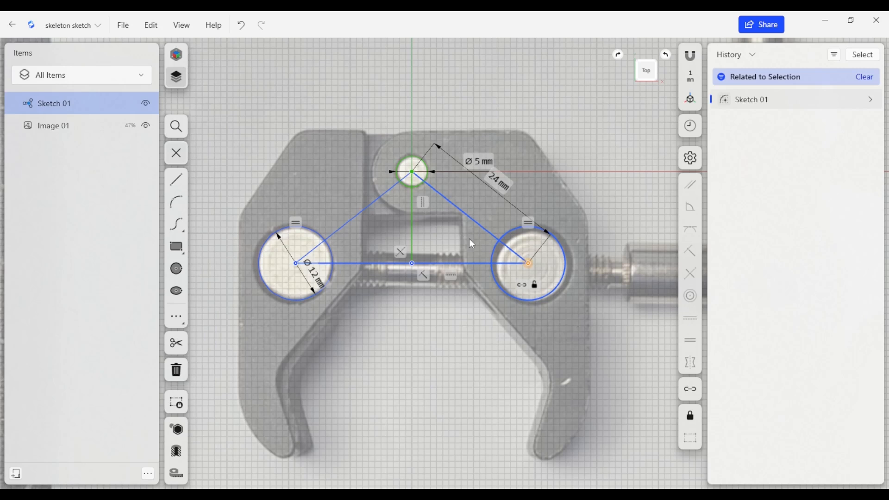
pyautogui.click(146, 103)
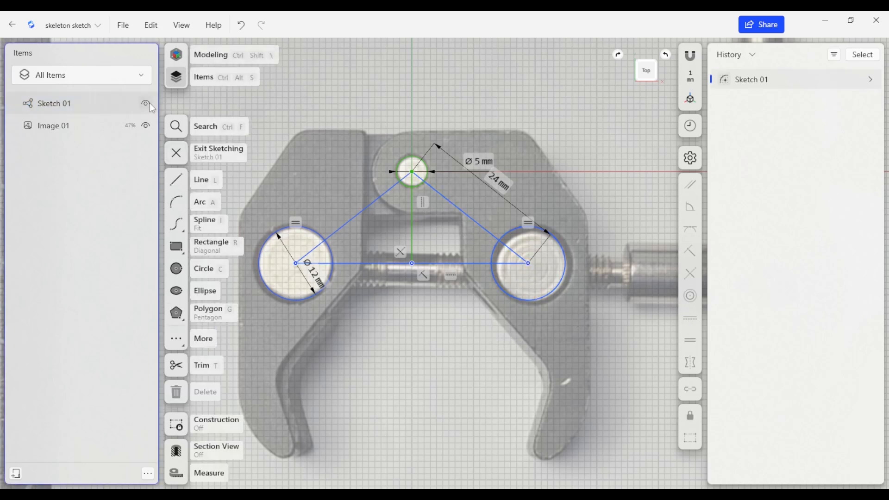
pyautogui.click(336, 128)
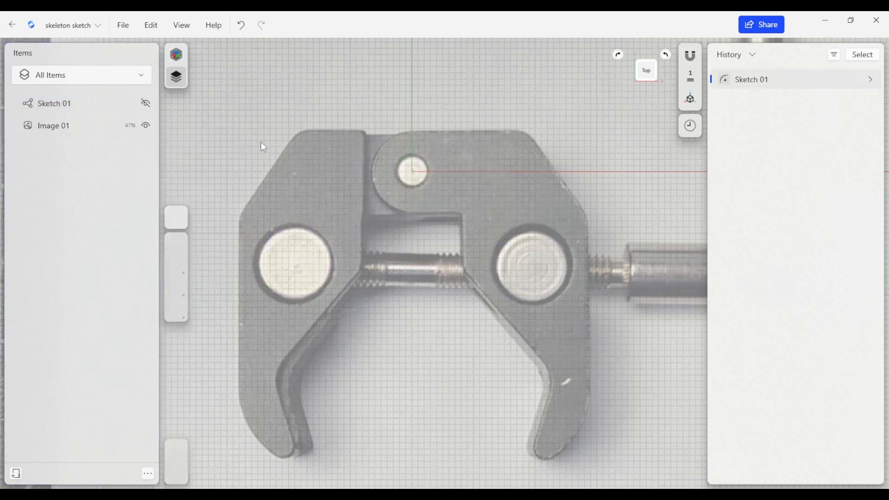
# Start a new sketch and draw a 14 mm diameter circle centred on the pivot
pyautogui.click(177, 249)
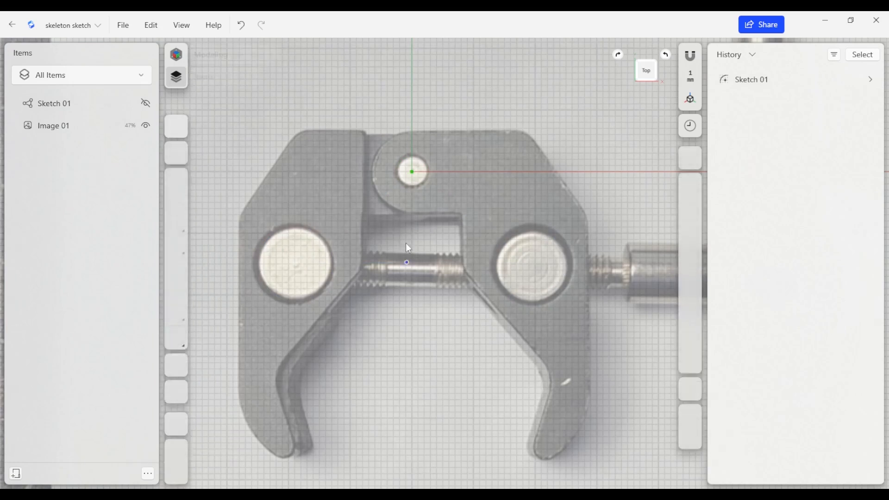
pyautogui.press('c')
pyautogui.click(412, 171)
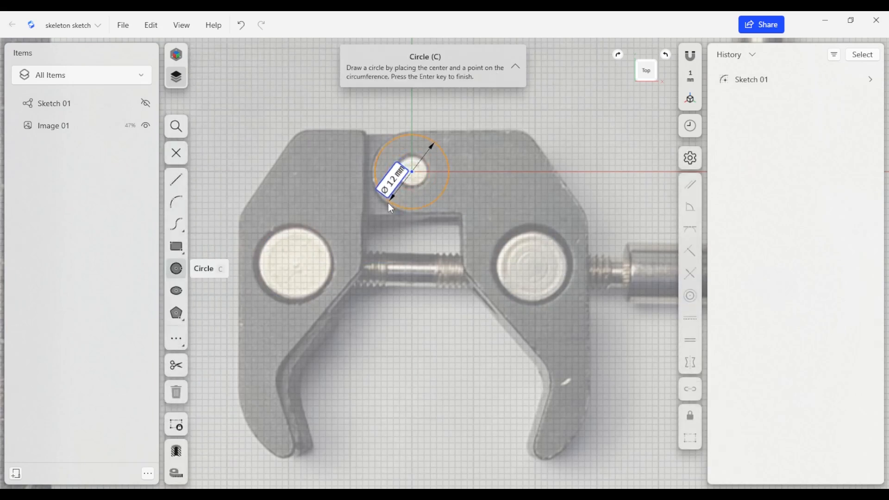
pyautogui.click(388, 204)
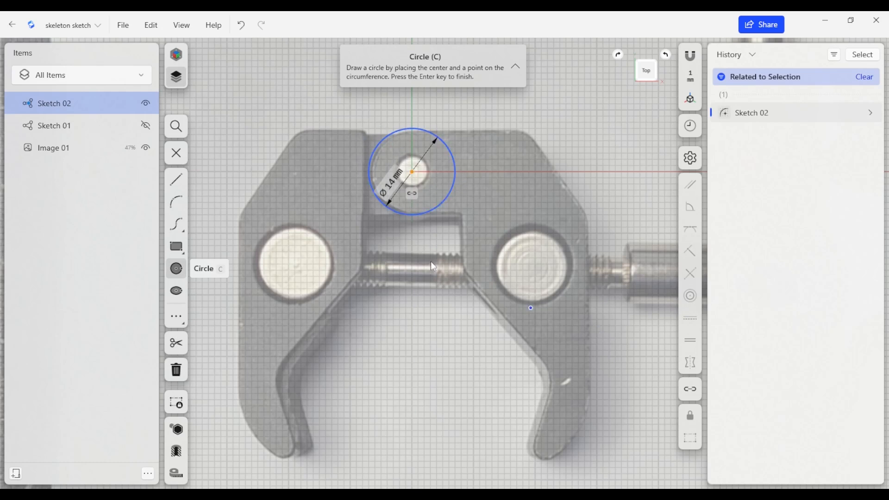
# Trace the right jaw's outer edge with three connected lines from the circle's top, ending in a side edge about 30 mm long
pyautogui.click(182, 178)
pyautogui.click(412, 128)
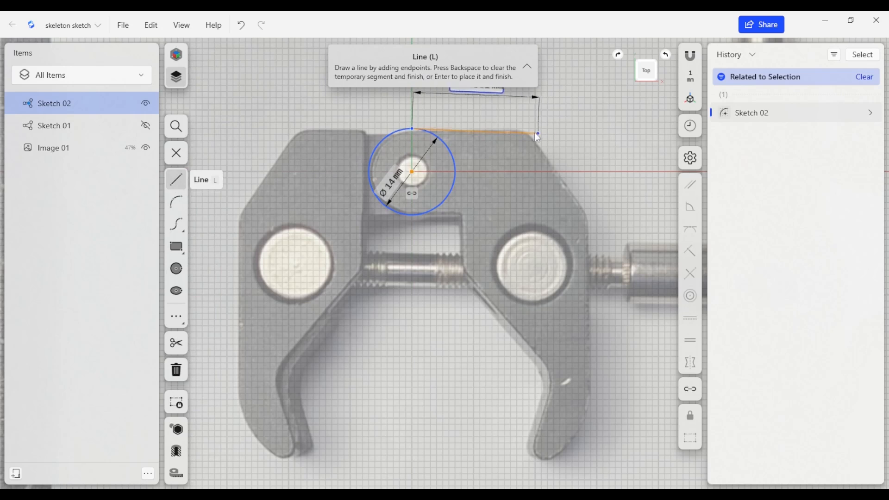
pyautogui.click(522, 131)
pyautogui.click(587, 214)
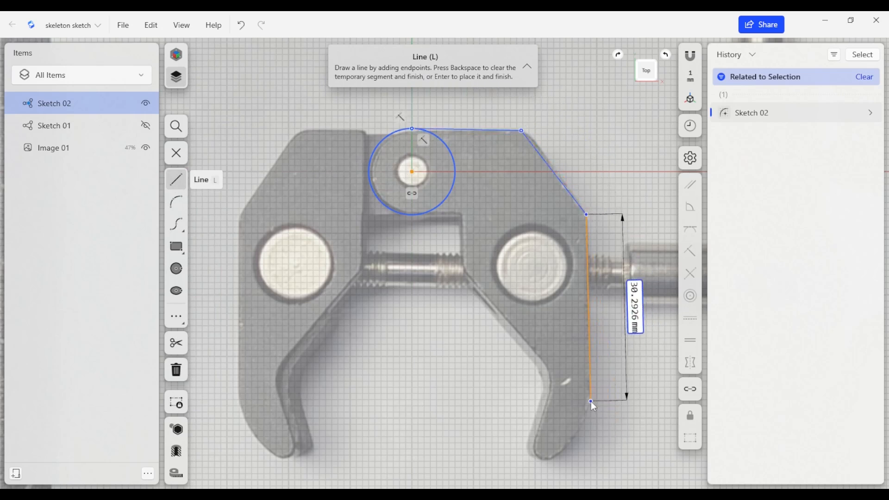
pyautogui.click(591, 401)
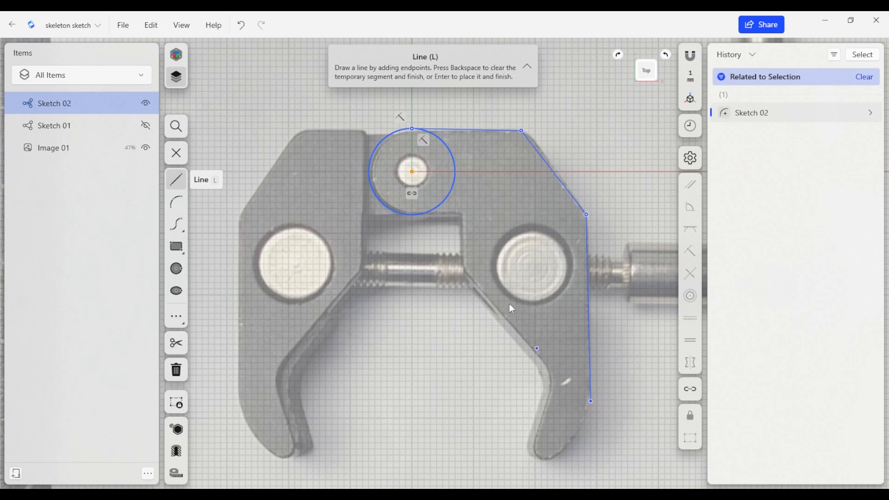
# Trace the right jaw's inner edge with connected lines from the circle's bottom through the notch to the jaw tip
pyautogui.click(412, 215)
pyautogui.click(461, 216)
pyautogui.click(465, 272)
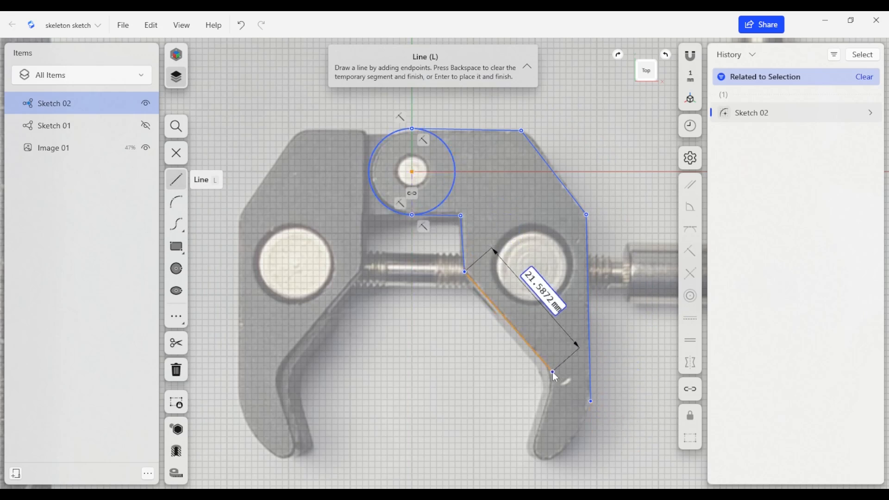
pyautogui.click(556, 377)
pyautogui.press('Return')
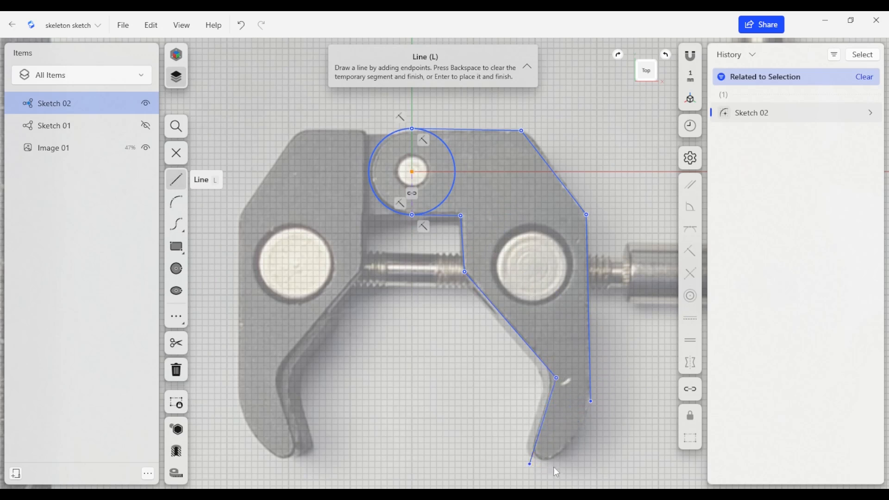
# Close the jaw tip with a three-point arc of about 12.9 mm radius between the inner and outer edges
pyautogui.click(182, 208)
pyautogui.click(530, 465)
pyautogui.click(591, 401)
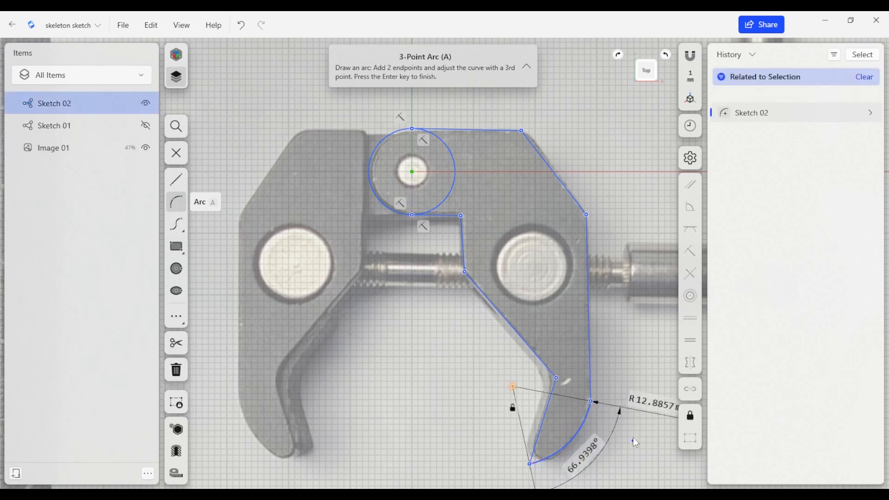
pyautogui.click(599, 421)
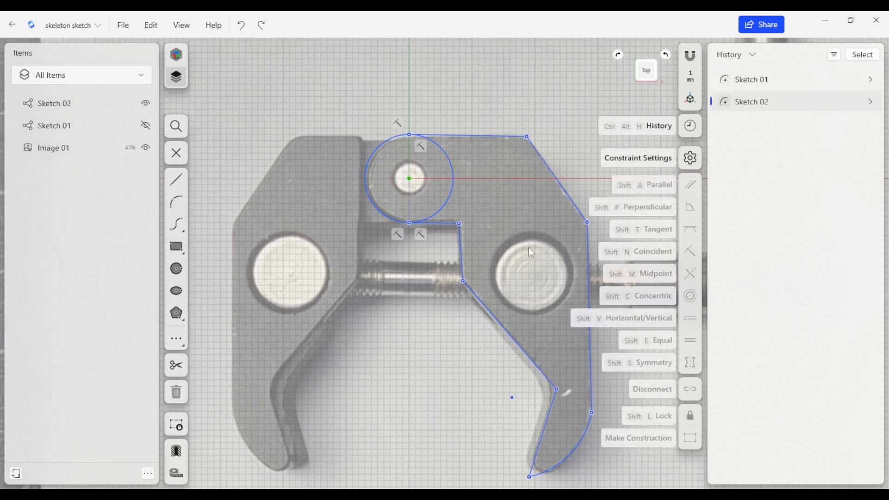
# Draw a reference line about 18.7 mm long upward from the jaw's outer corner and constrain it to vertical
pyautogui.click(178, 181)
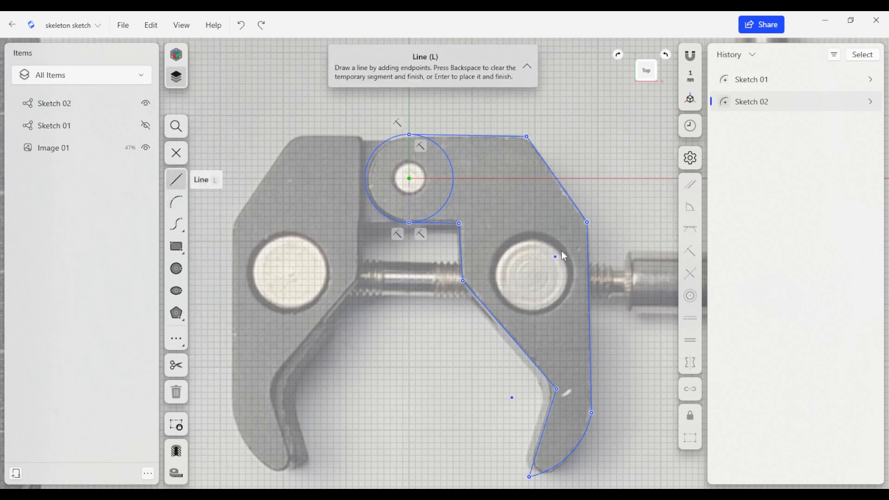
pyautogui.click(587, 223)
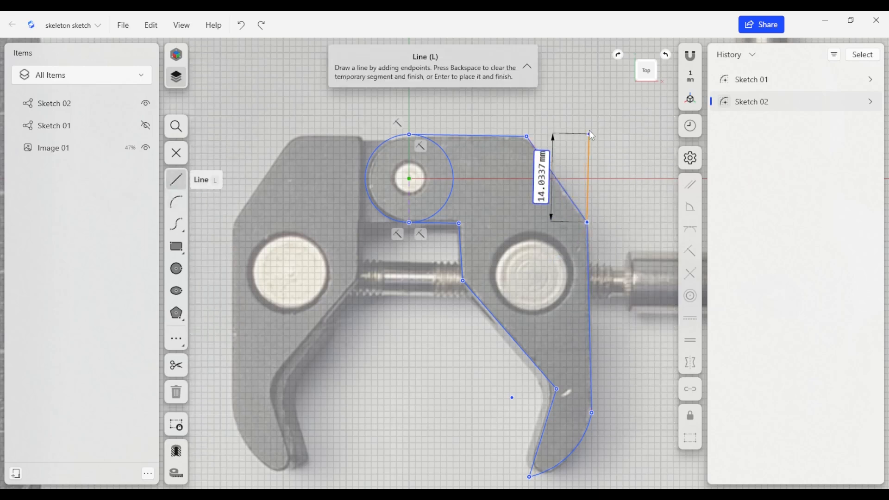
pyautogui.click(585, 105)
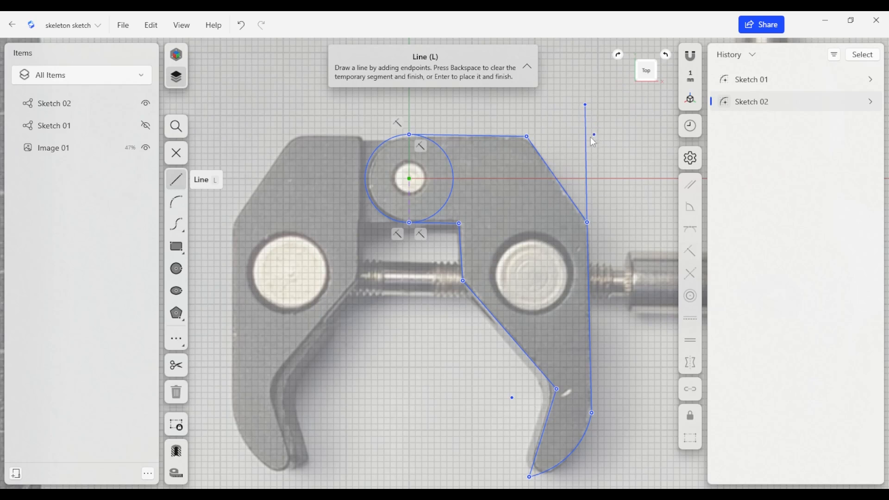
pyautogui.press('Escape')
pyautogui.click(586, 156)
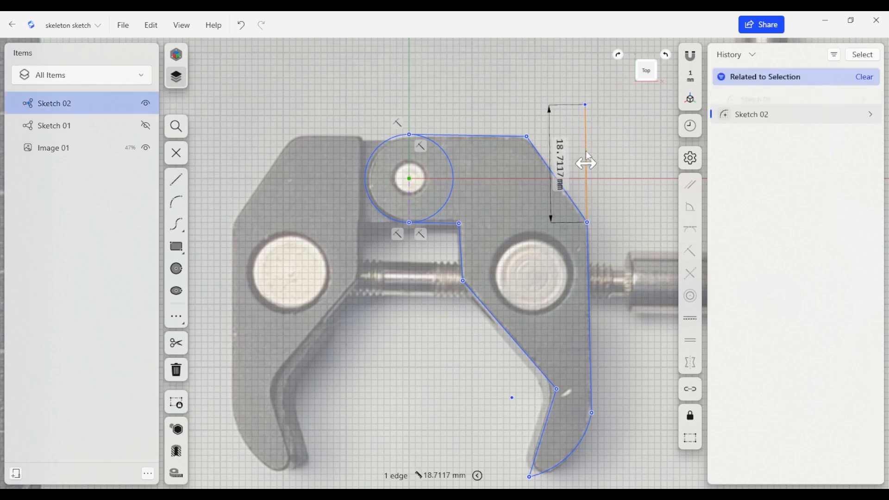
pyautogui.click(690, 319)
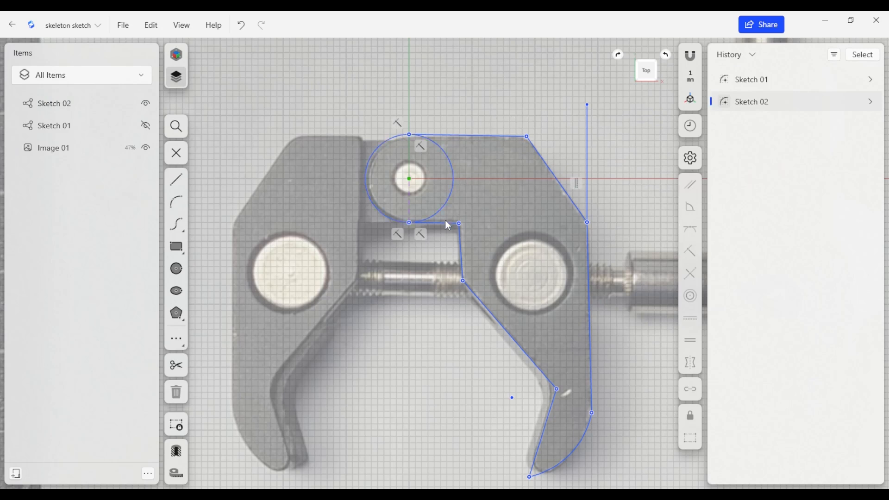
# Constrain the right jaw's long outer side edge parallel to the vertical reference line
pyautogui.click(589, 257)
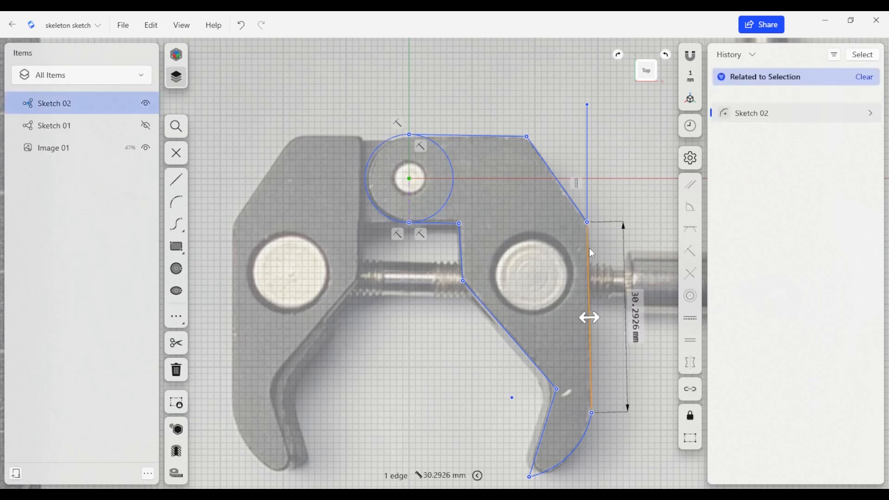
pyautogui.click(587, 185)
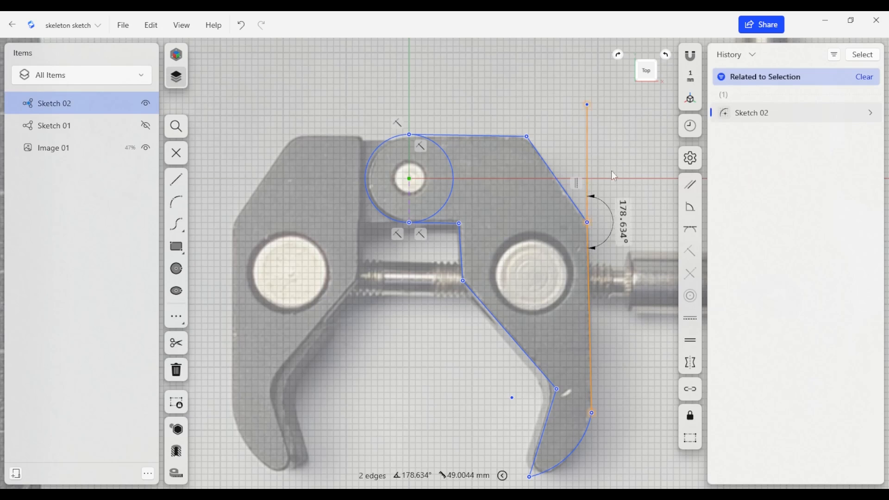
pyautogui.click(693, 190)
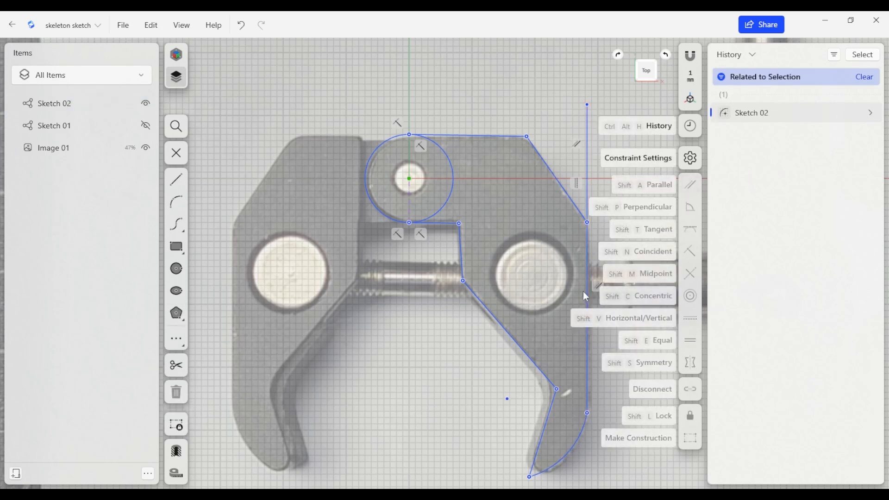
pyautogui.click(587, 233)
pyautogui.press('Escape')
# Constrain the right jaw's top edge perpendicular to its long outer side edge
pyautogui.click(480, 136)
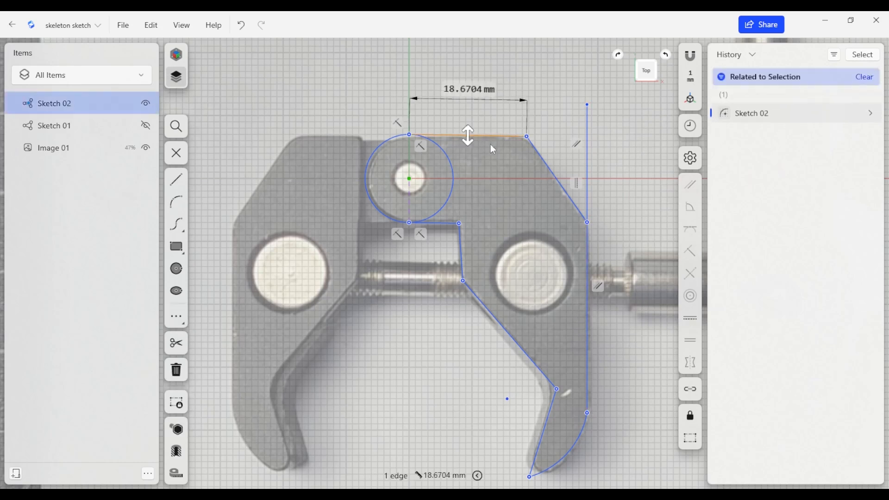
pyautogui.click(586, 239)
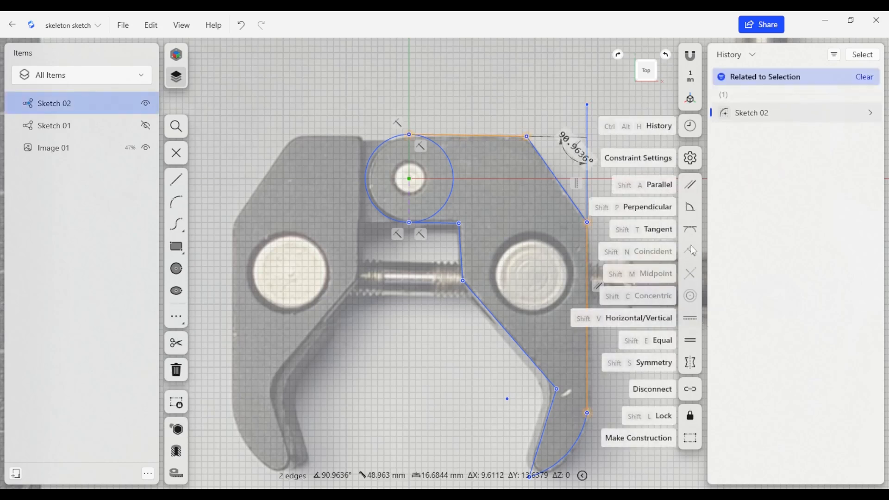
pyautogui.click(690, 207)
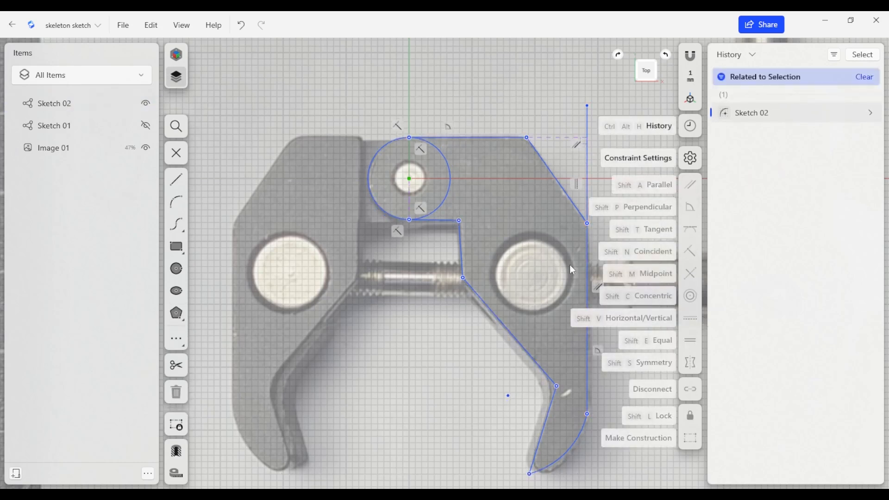
# Constrain the notch's two edges perpendicular to each other and its upper edge perpendicular to the jaw's outer side edge
pyautogui.click(460, 241)
pyautogui.click(446, 221)
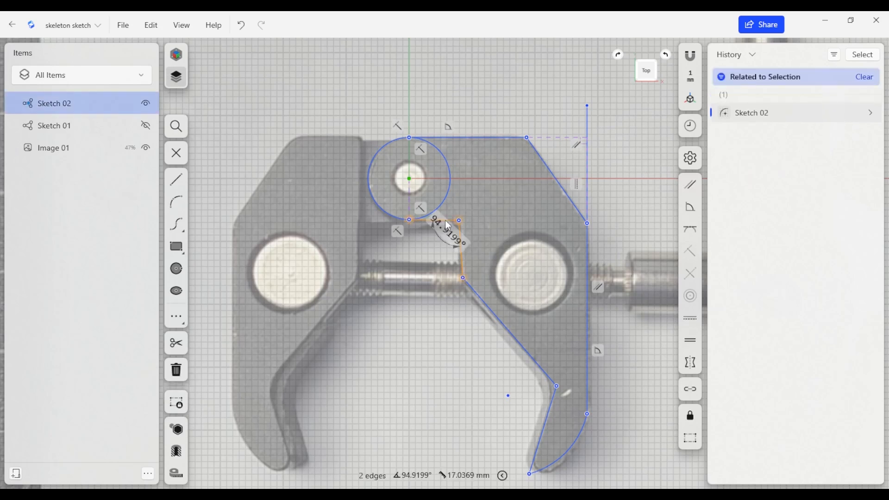
pyautogui.click(691, 209)
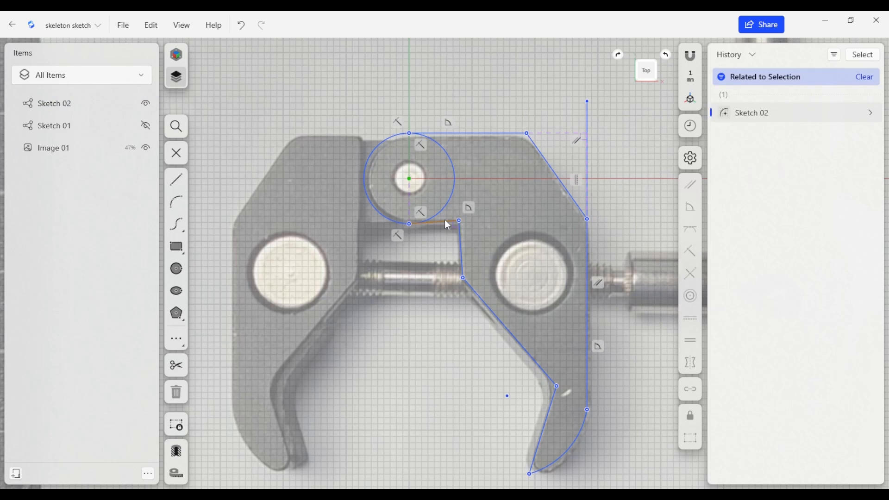
pyautogui.click(447, 224)
pyautogui.click(587, 284)
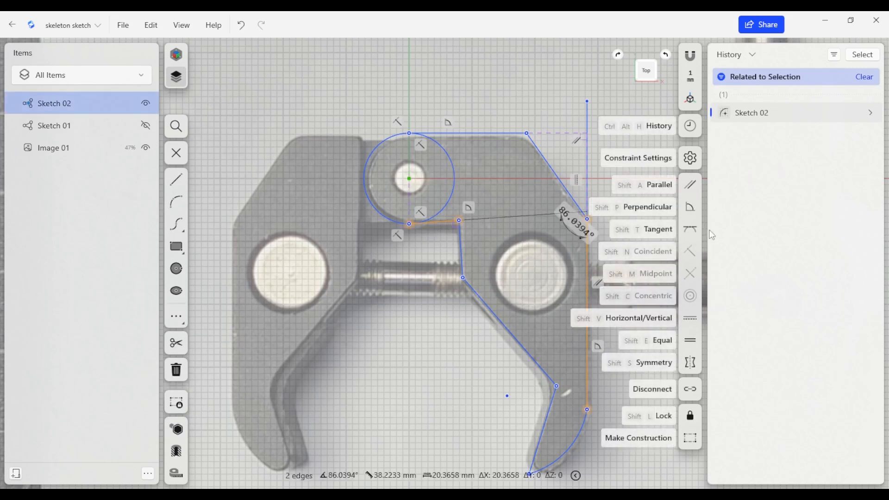
pyautogui.click(690, 208)
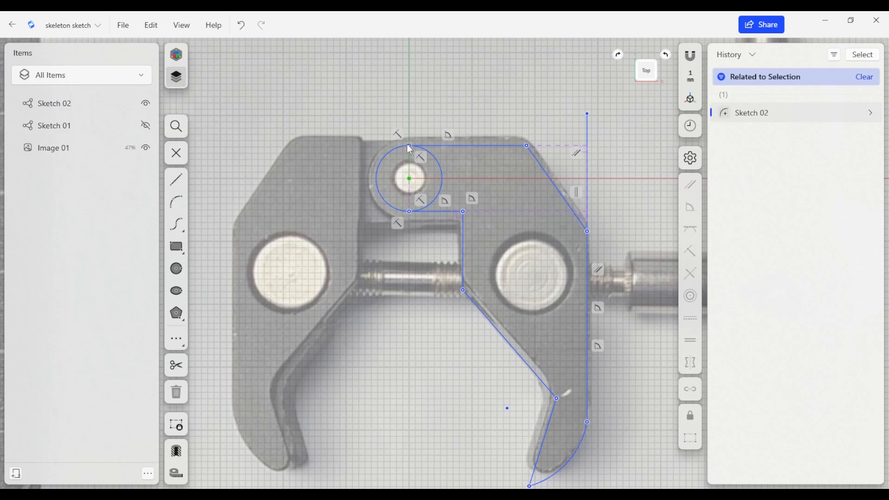
# Enlarge the pivot circle to match the photo and set its diameter to 13 mm
pyautogui.moveTo(408, 146); pyautogui.dragTo(409, 138)
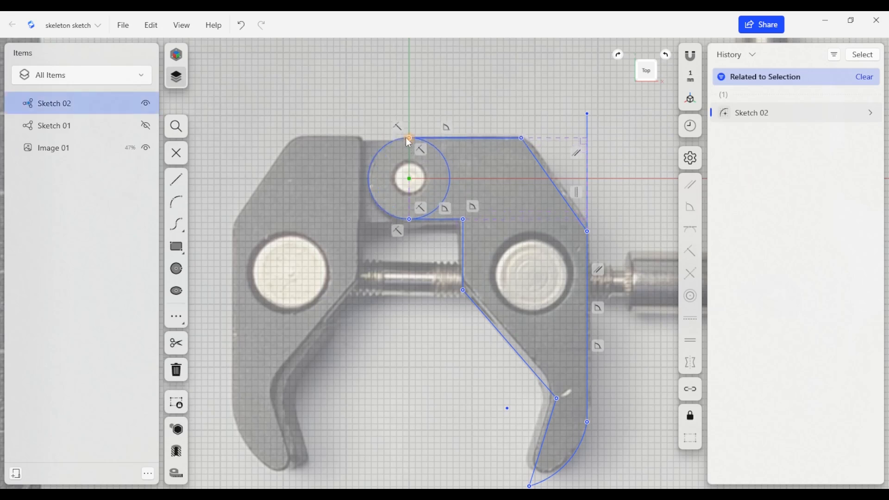
pyautogui.click(448, 181)
pyautogui.click(504, 164)
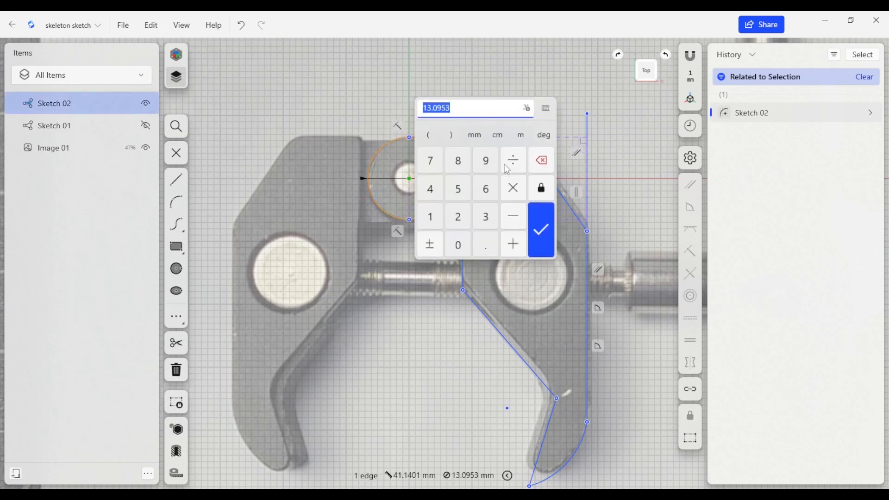
pyautogui.write('13')
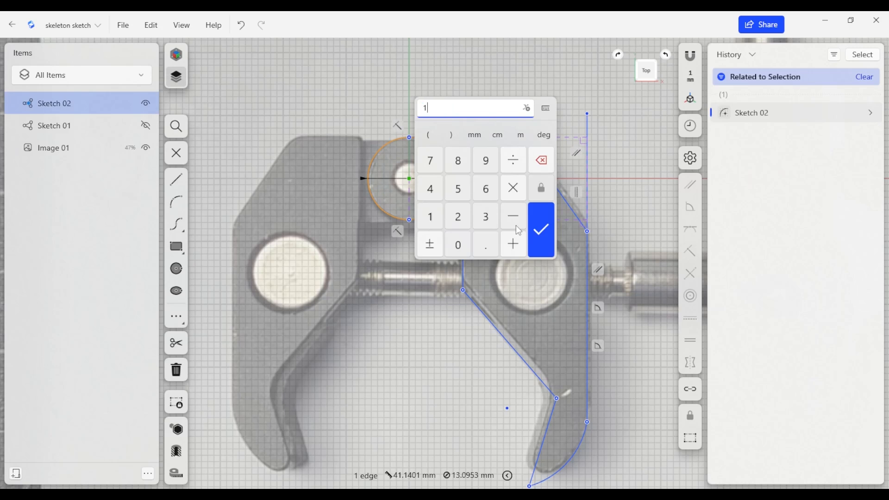
pyautogui.press('Return')
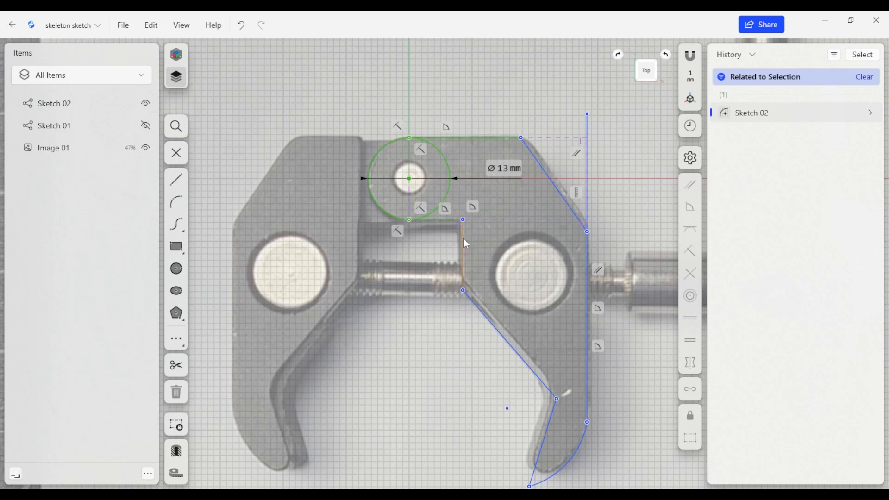
# Set the notch's horizontal edge to 8 mm and shift the slanted inner jaw edge upward to match the photo
pyautogui.click(445, 219)
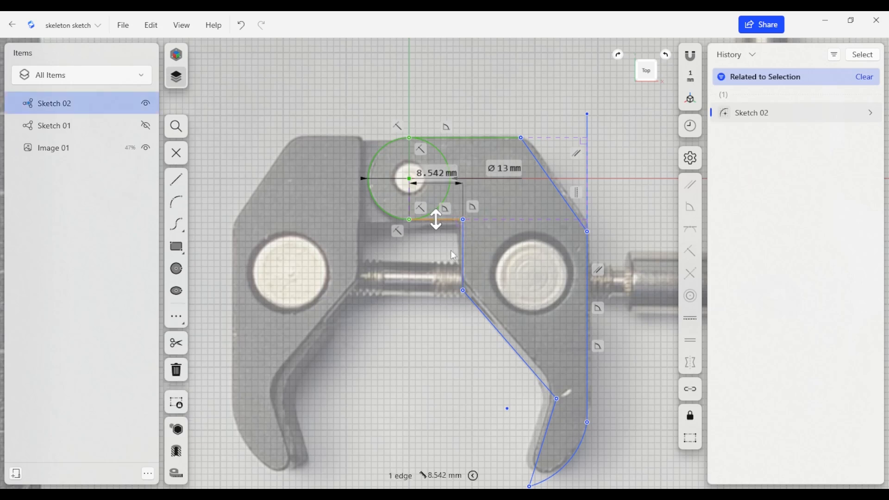
pyautogui.click(430, 174)
pyautogui.write('8.542')
pyautogui.press('Return')
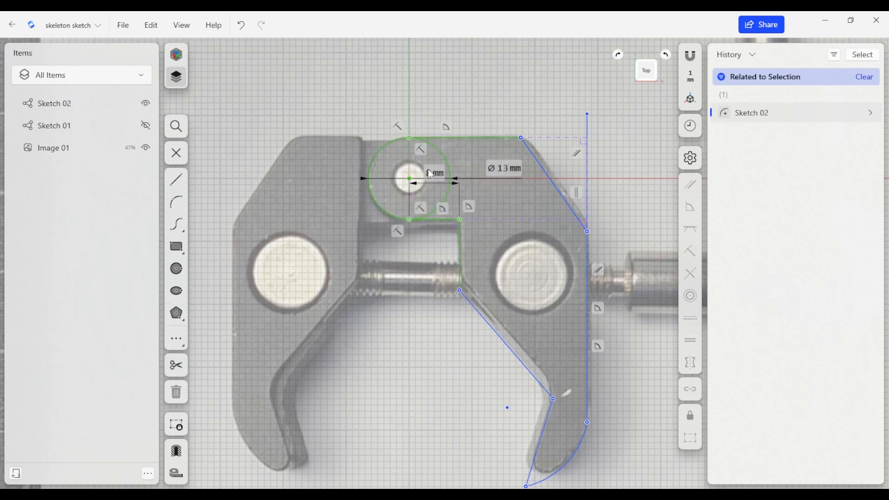
pyautogui.click(474, 310)
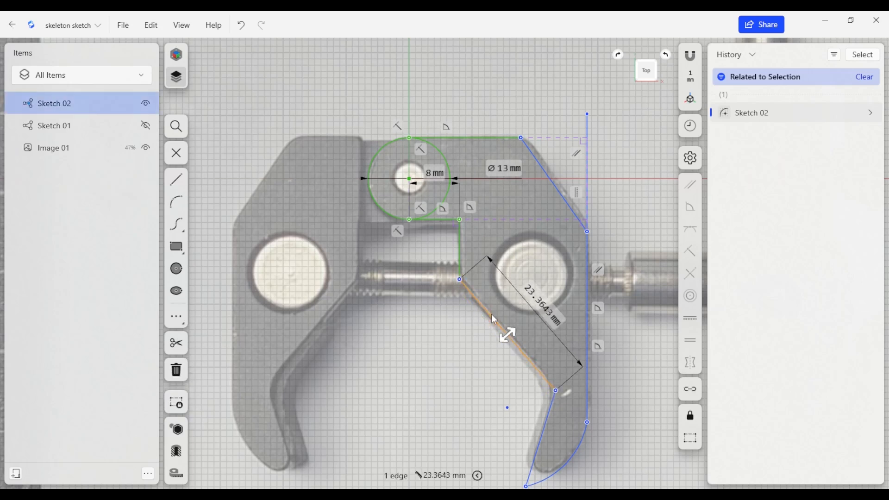
# Set the angle between the notch's vertical edge and the slanted inner jaw edge to 140°
pyautogui.click(459, 254)
pyautogui.click(489, 261)
pyautogui.write('140')
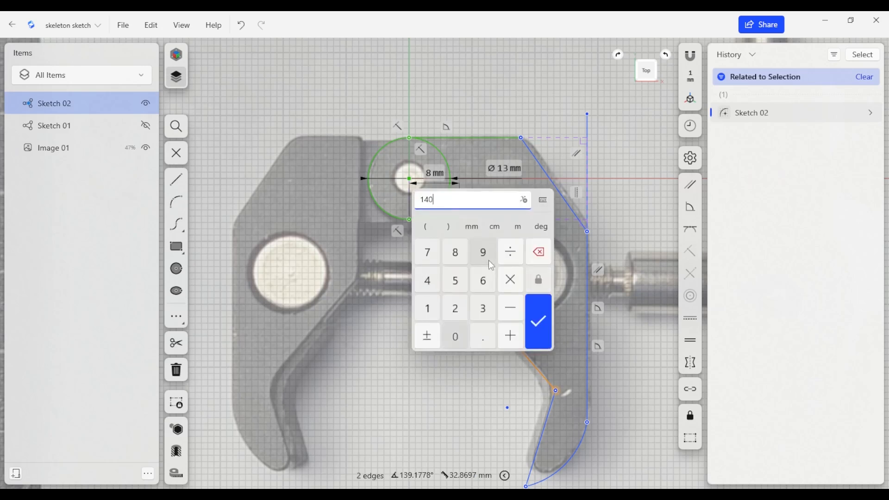
pyautogui.press('Return')
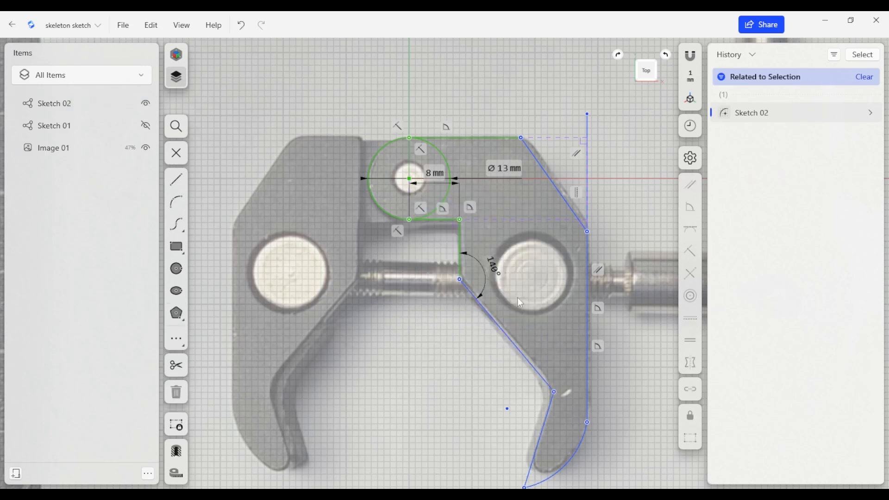
# Move the jaw's tip point up to match the photo and set the angle between the two inner jaw edges to 120°
pyautogui.click(555, 393)
pyautogui.moveTo(535, 475); pyautogui.dragTo(531, 468)
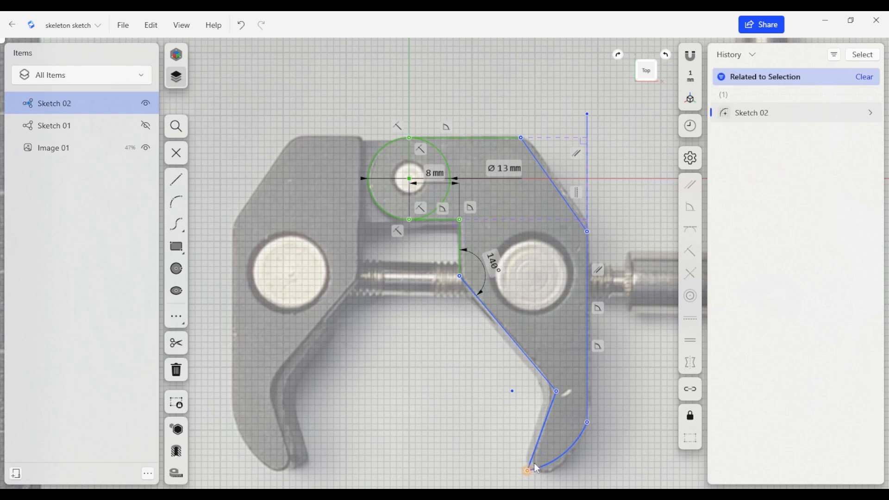
pyautogui.click(540, 438)
pyautogui.click(544, 376)
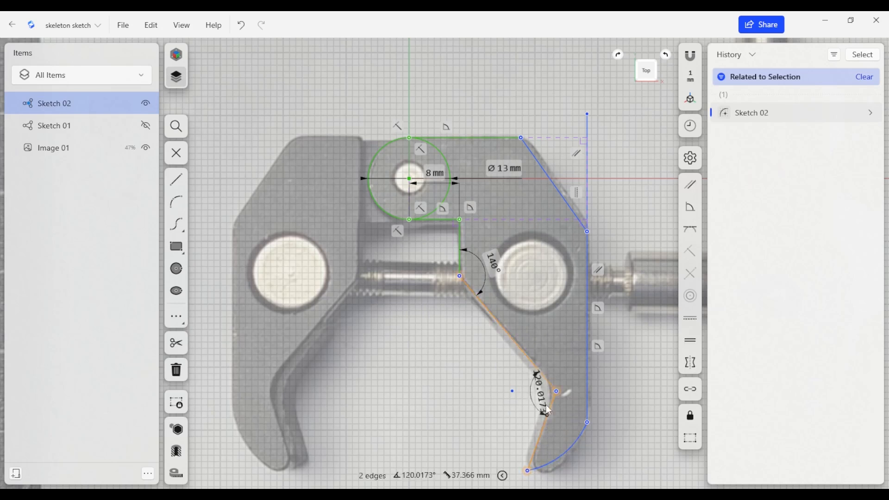
pyautogui.click(544, 407)
pyautogui.write('120')
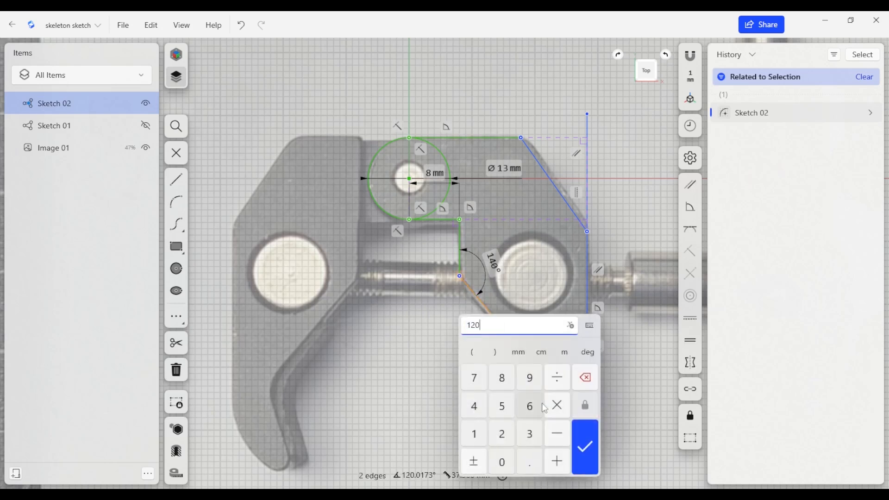
pyautogui.press('Return')
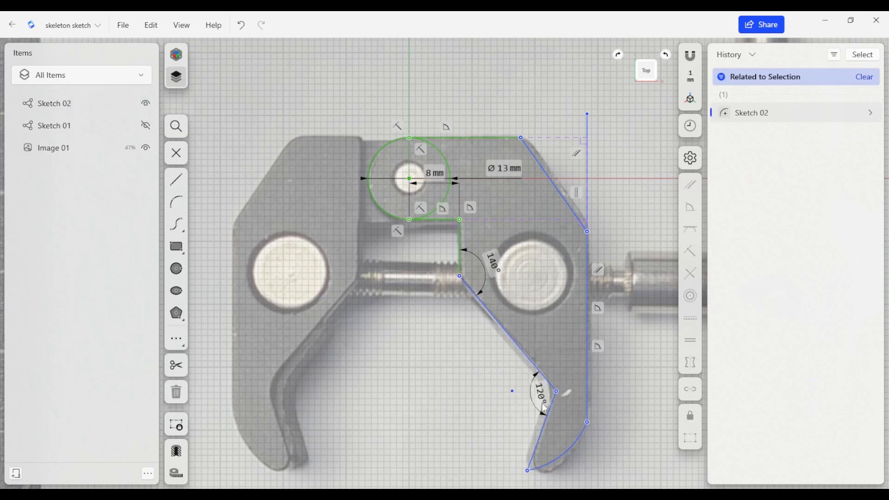
# Shift the outer corner up toward the photo and set the angle between the top edge and the slanted outer edge to 125°
pyautogui.click(570, 209)
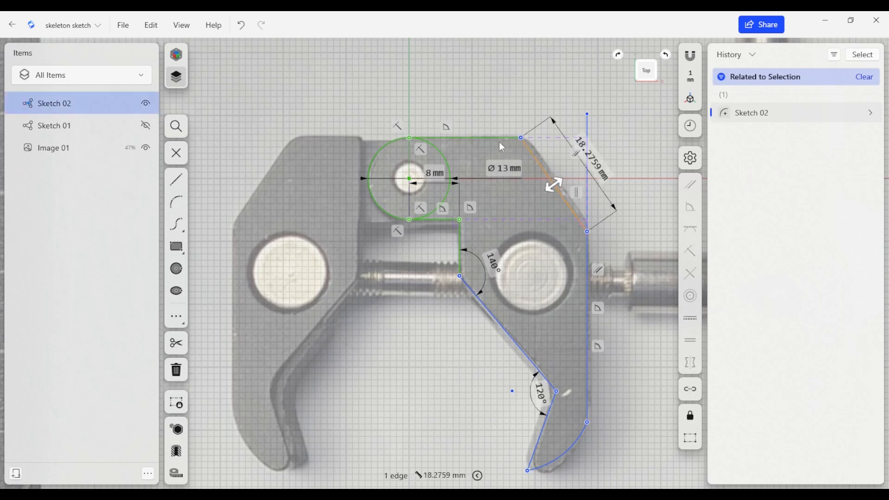
pyautogui.moveTo(587, 232); pyautogui.dragTo(587, 226)
pyautogui.click(569, 200)
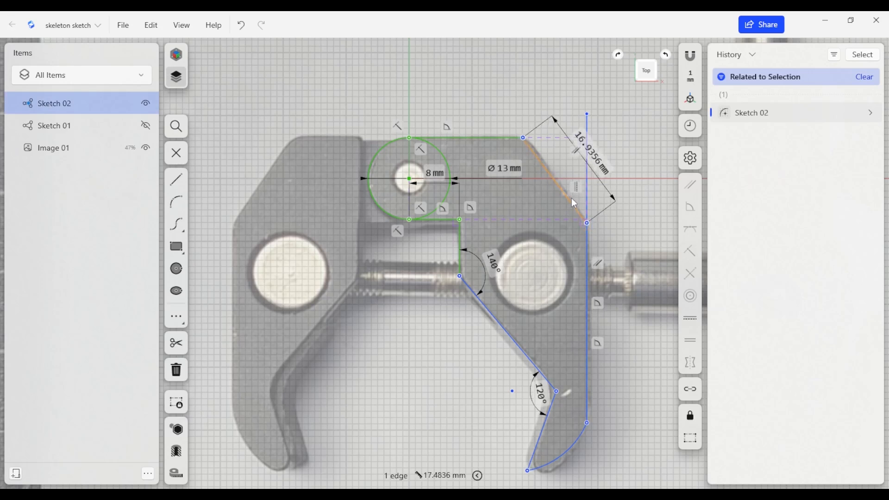
pyautogui.click(498, 137)
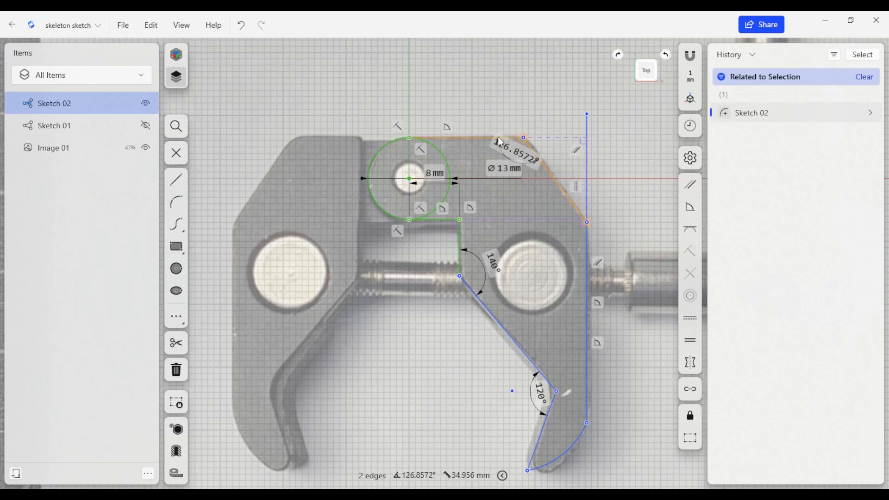
pyautogui.click(522, 160)
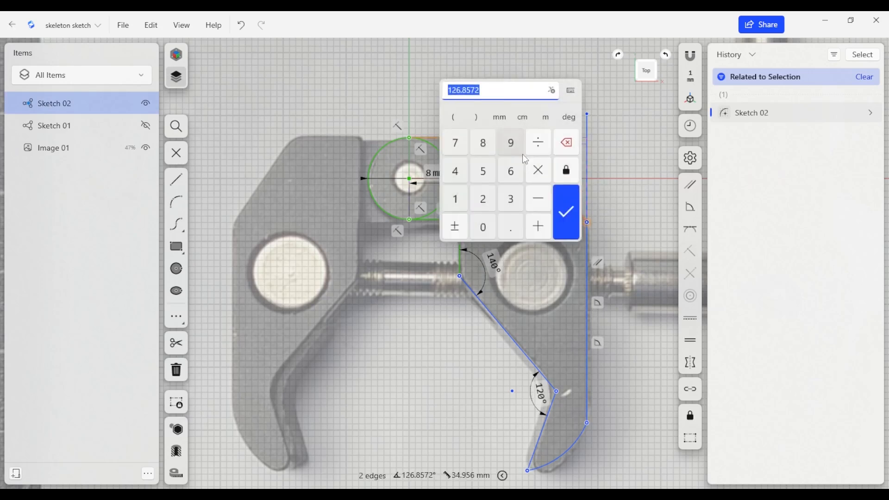
pyautogui.write('125')
pyautogui.press('Return')
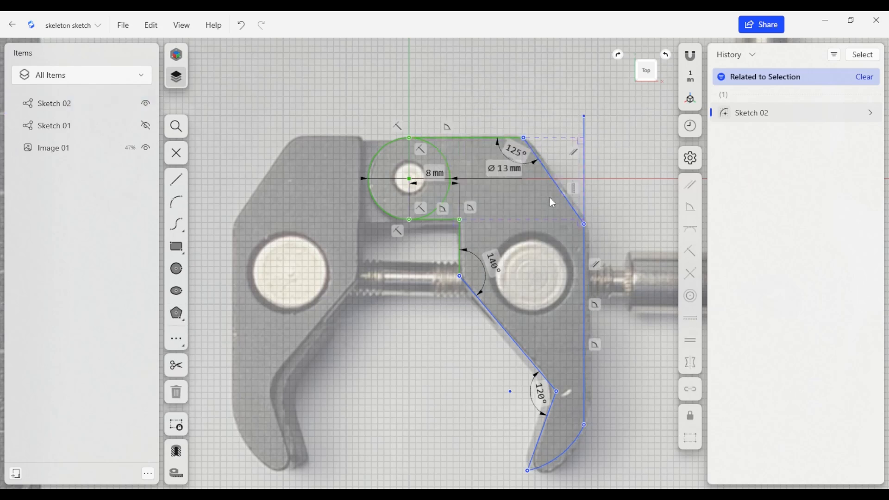
# Dimension the slanted outer edge's length, trying 16.5 mm and settling on 17 mm
pyautogui.click(562, 196)
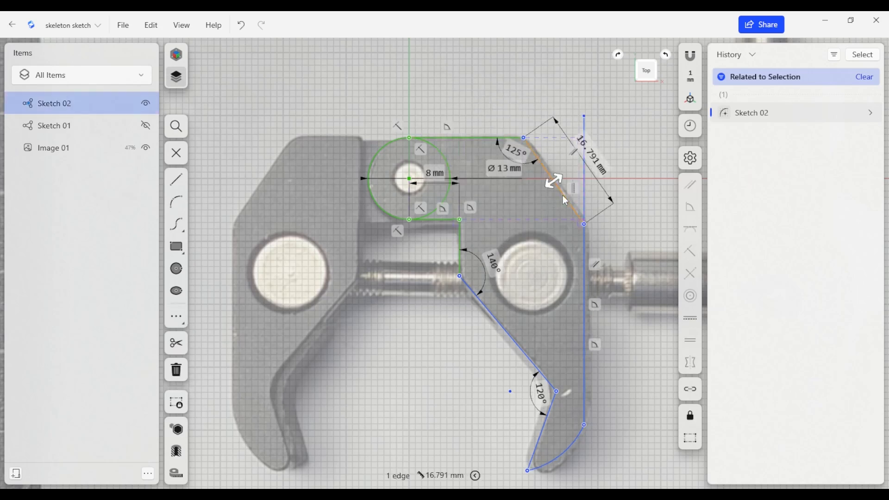
pyautogui.click(603, 172)
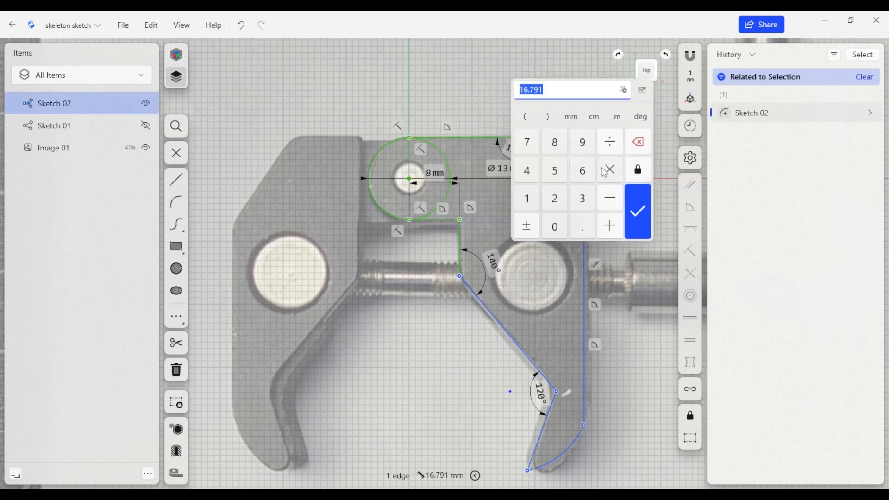
pyautogui.write('16.5')
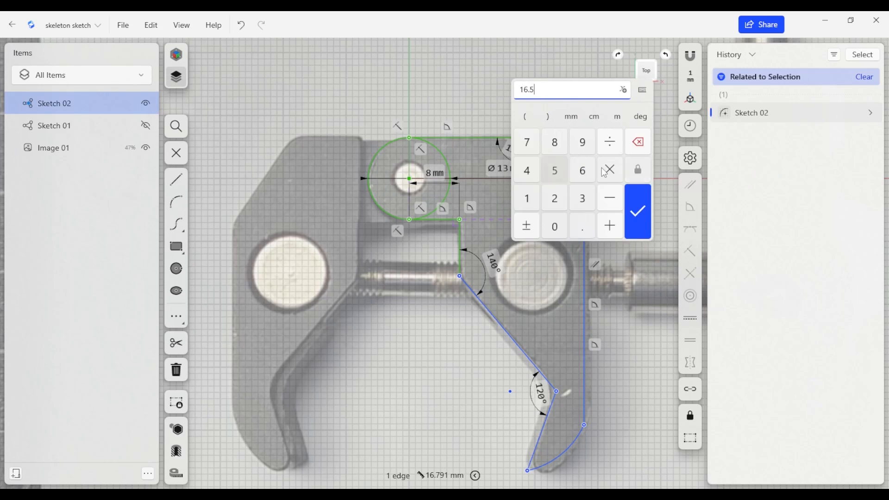
pyautogui.press('Return')
pyautogui.click(587, 149)
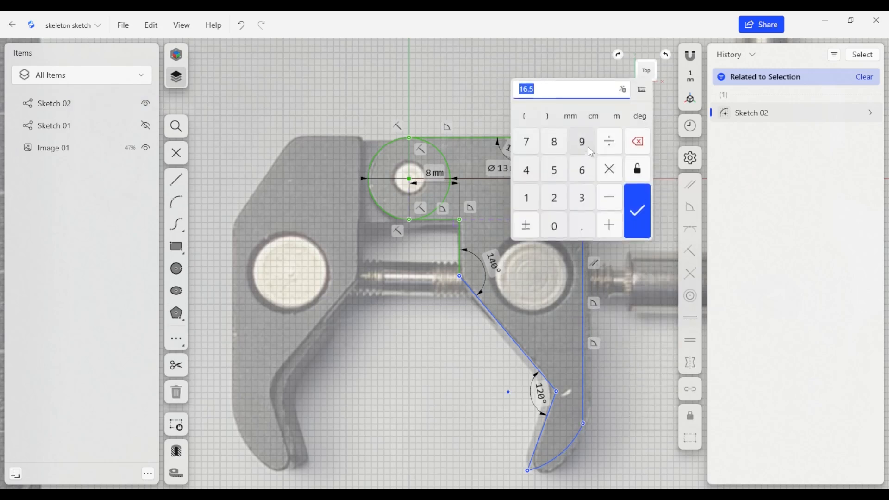
pyautogui.write('17')
pyautogui.press('Return')
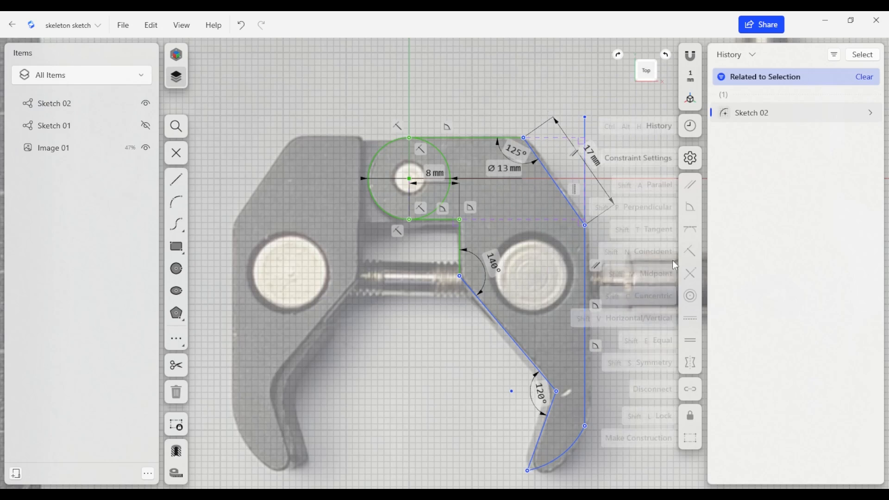
# Set the length of the jaw's long vertical outer edge to 32 mm
pyautogui.click(584, 260)
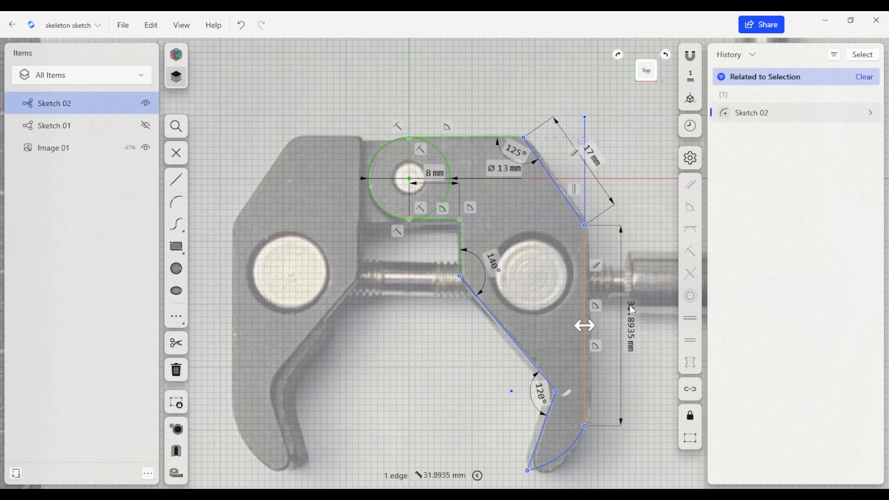
pyautogui.click(628, 338)
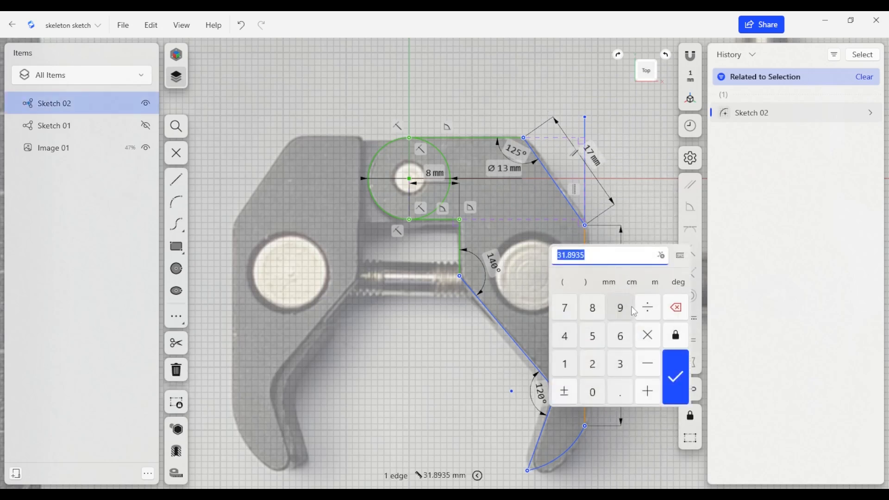
pyautogui.write('32')
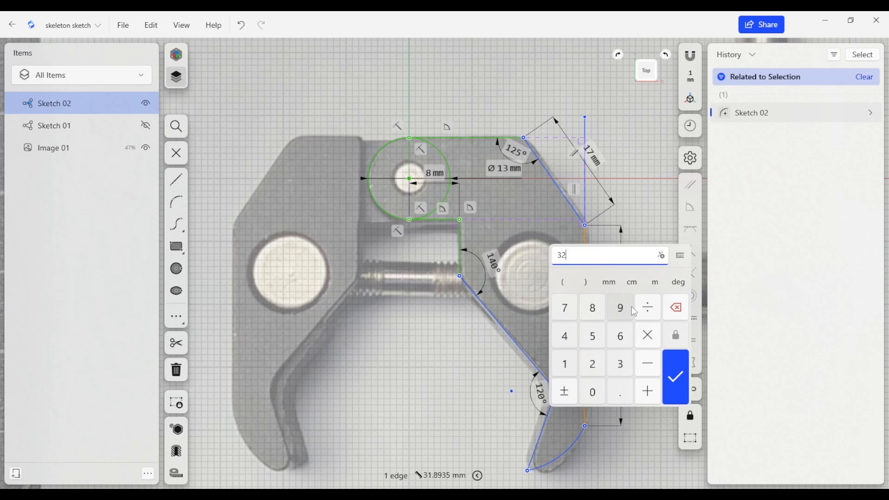
pyautogui.press('Return')
# Make the tip arc tangent to the vertical outer edge and shift that edge outward to match the photo
pyautogui.click(579, 440)
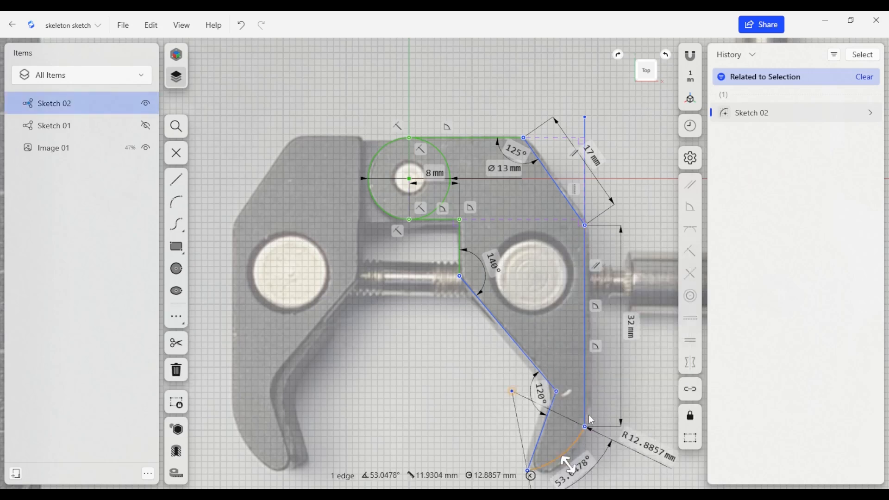
pyautogui.click(585, 410)
pyautogui.click(691, 231)
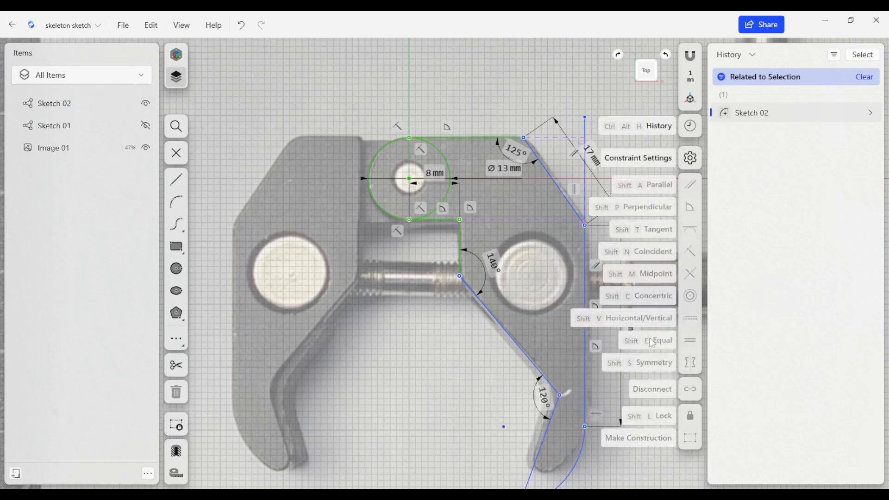
pyautogui.moveTo(587, 225)
pyautogui.mouseDown()
pyautogui.moveTo(648, 238)
pyautogui.moveTo(591, 253)
pyautogui.mouseUp()
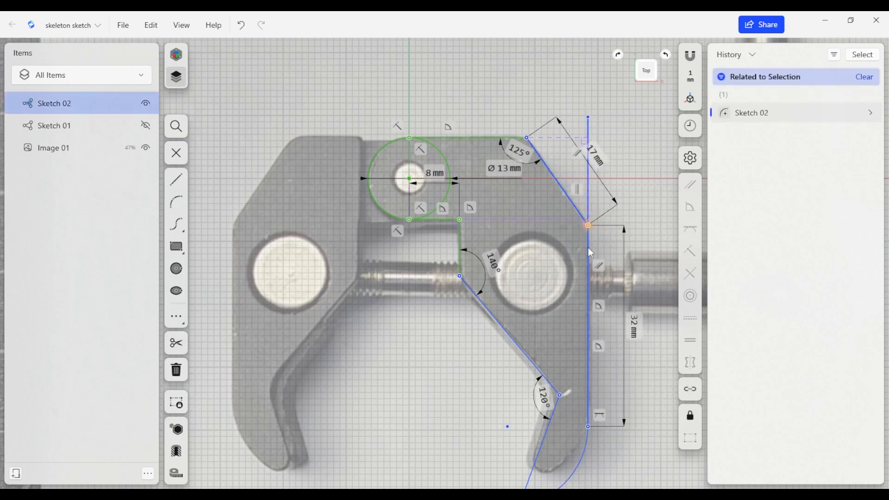
# Set the length of the jaw's top edge to 18.5 mm
pyautogui.click(494, 137)
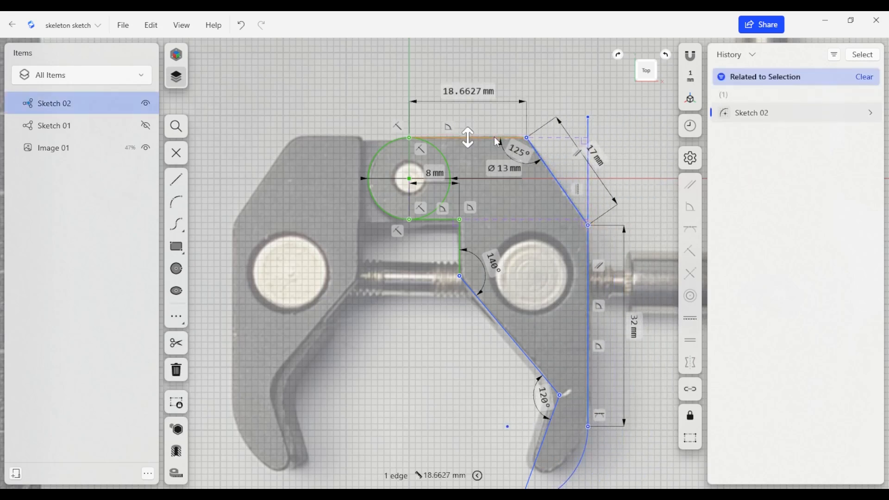
pyautogui.click(481, 98)
pyautogui.write('18.5')
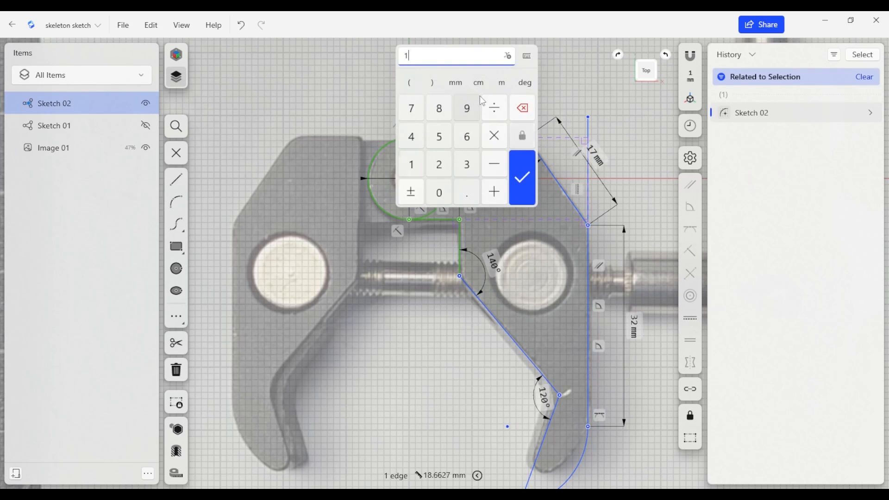
pyautogui.press('Return')
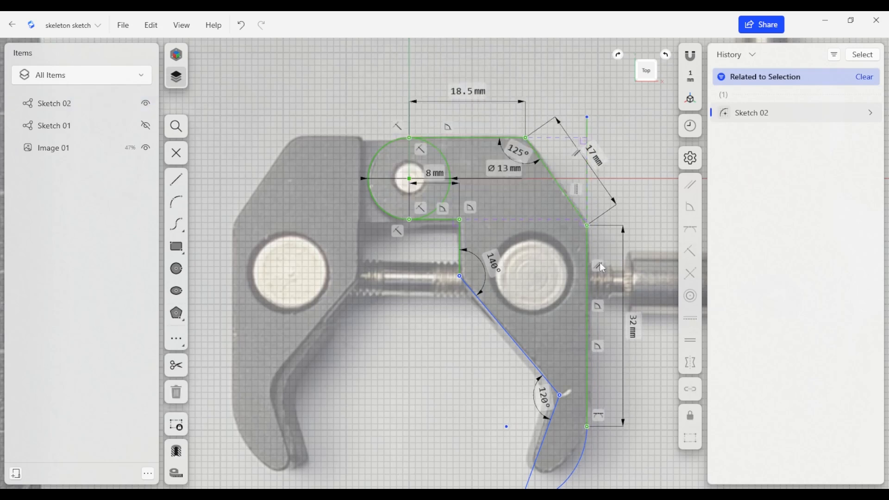
# Move the jaw's tip point up to the photo's tip and change the vertical outer edge's length to 30 mm
pyautogui.scroll(-1, 586, 317)
pyautogui.moveTo(555, 318); pyautogui.dragTo(546, 250, button='middle')
pyautogui.moveTo(518, 416); pyautogui.dragTo(526, 388)
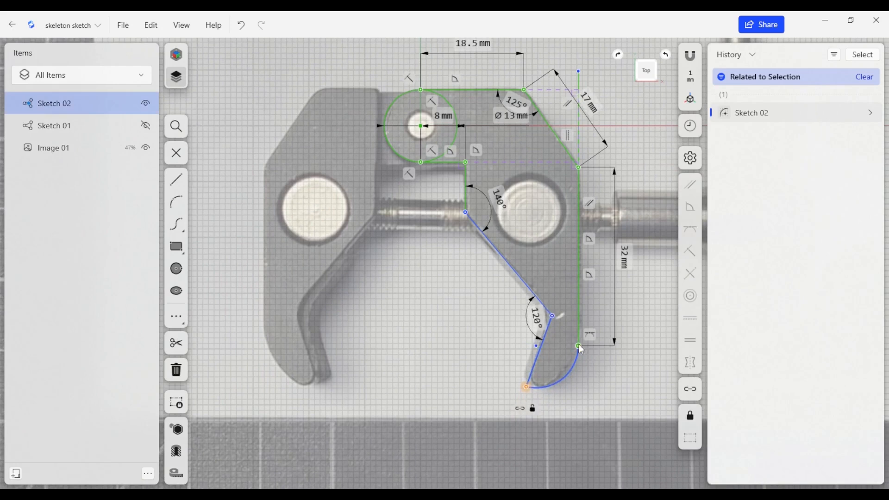
pyautogui.moveTo(578, 345); pyautogui.dragTo(578, 335)
pyautogui.click(627, 250)
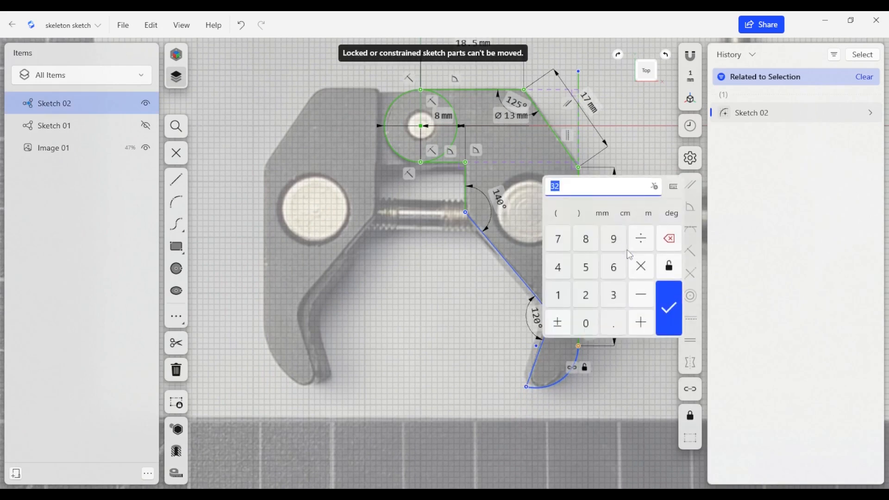
pyautogui.write('30')
pyautogui.press('Return')
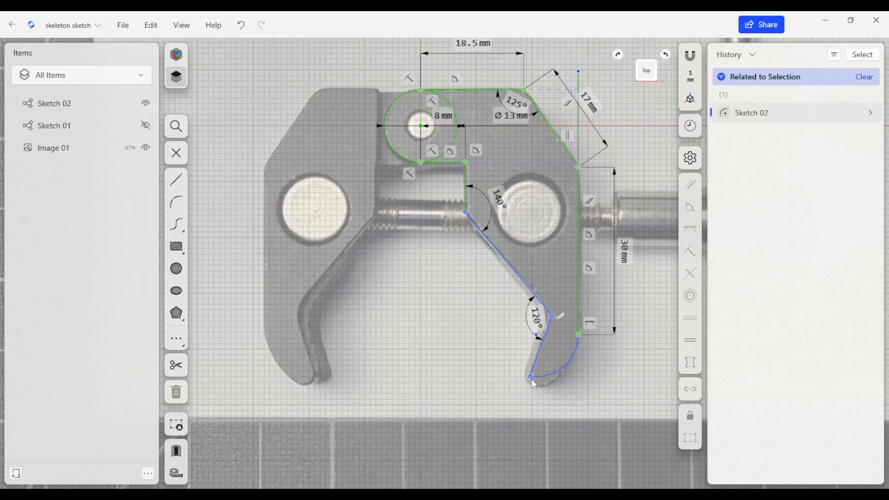
# Move the tip point slightly down and outside the photo's tip, and set the tip arc's radius to 10 mm
pyautogui.moveTo(531, 377); pyautogui.dragTo(523, 394)
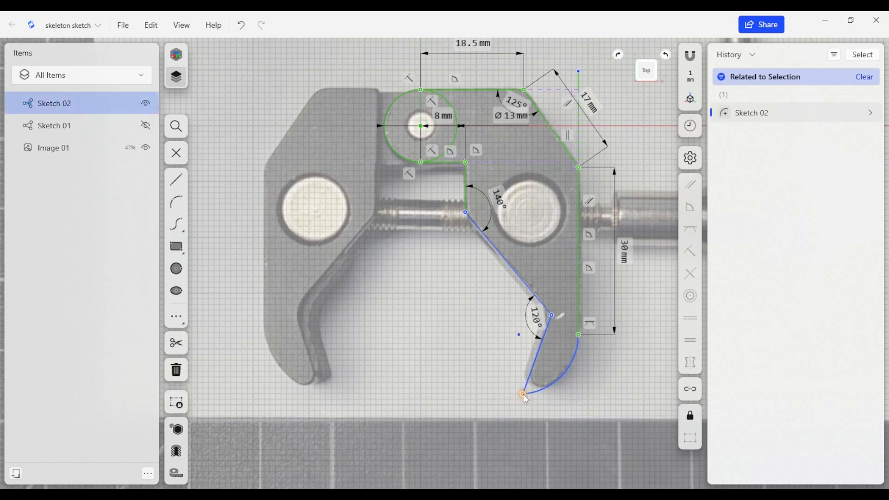
pyautogui.click(558, 383)
pyautogui.click(641, 326)
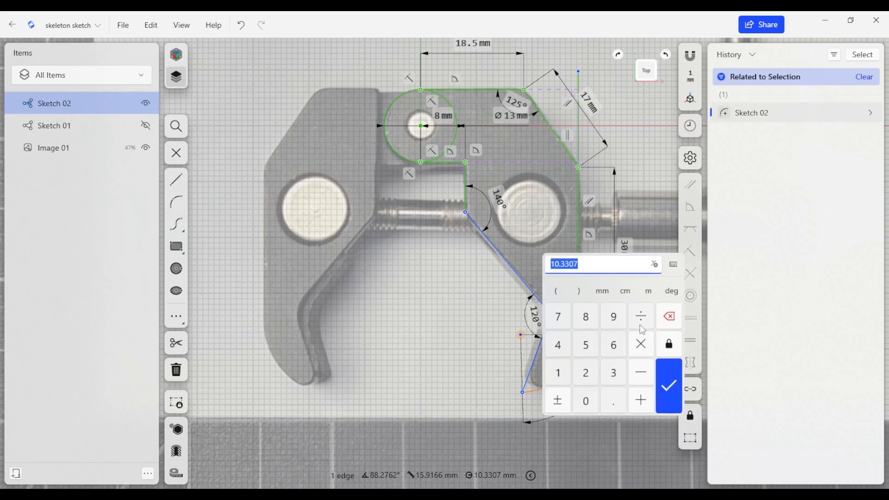
pyautogui.write('10')
pyautogui.press('Return')
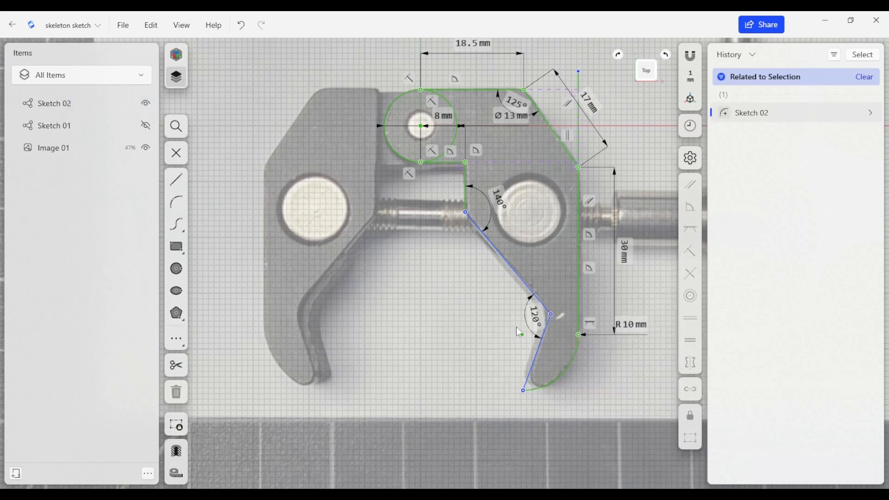
# Set the length of the lower inner jaw edge, from the bend to the tip, to 14.5 mm
pyautogui.click(546, 341)
pyautogui.click(563, 364)
pyautogui.write('14.5')
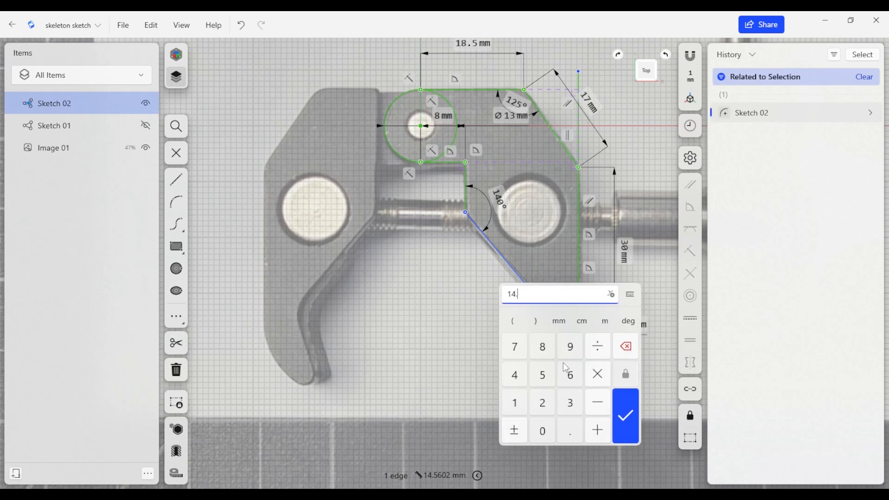
pyautogui.press('Return')
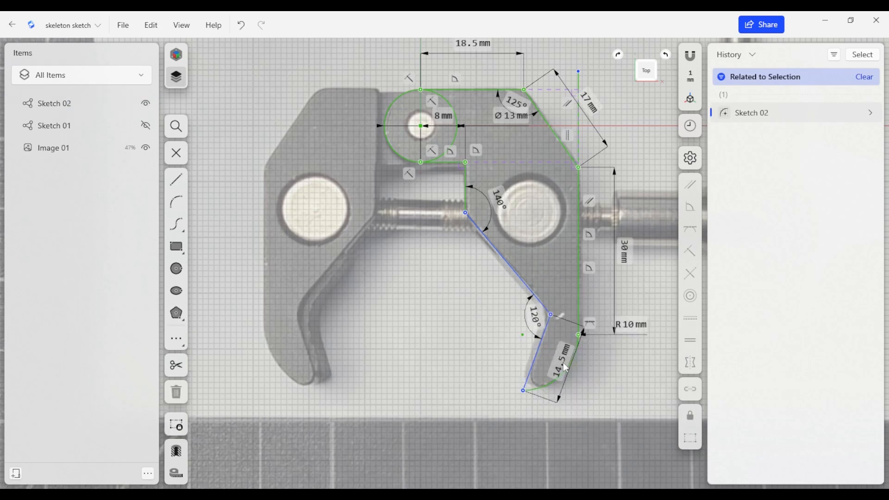
# Set the length of the slanted inner jaw edge between the notch and the bend to 24 mm
pyautogui.click(518, 280)
pyautogui.click(534, 239)
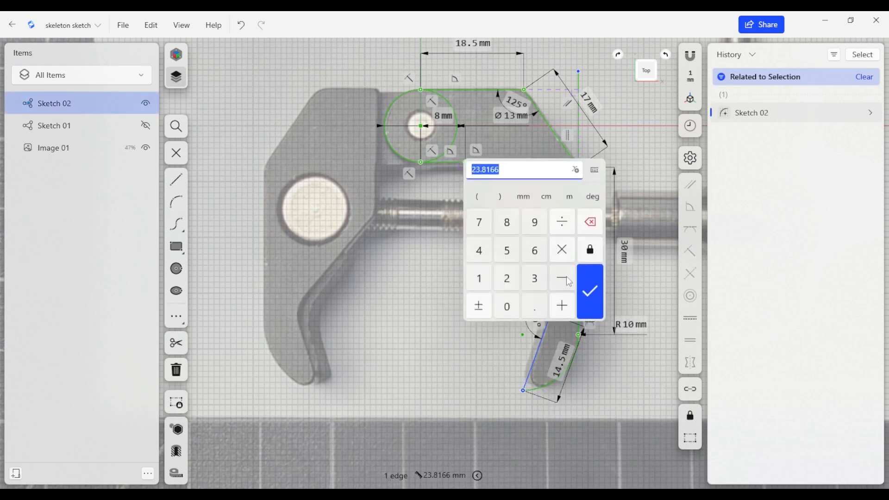
pyautogui.write('24')
pyautogui.press('Return')
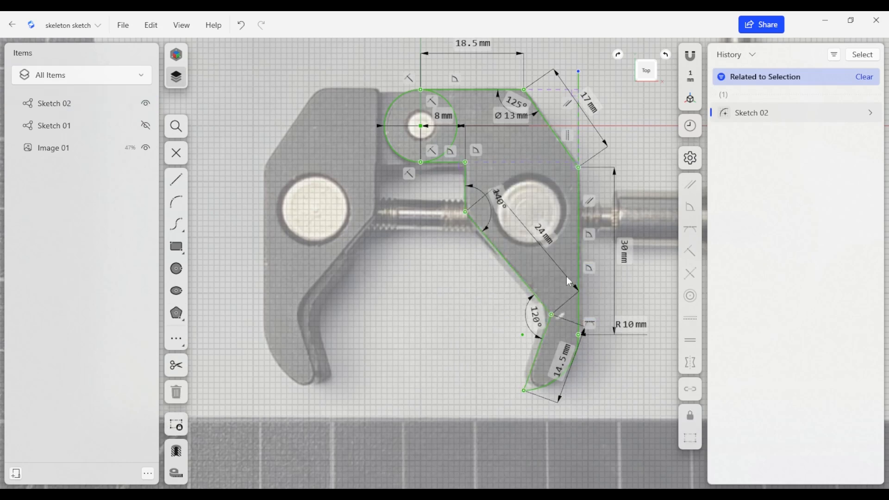
# Delete the extra vertical line above the jaw's outer corner and move that corner point slightly to test the freed outline
pyautogui.click(588, 392)
pyautogui.moveTo(567, 186)
pyautogui.mouseDown(button='middle')
pyautogui.moveTo(546, 204)
pyautogui.moveTo(533, 253)
pyautogui.mouseUp(button='middle')
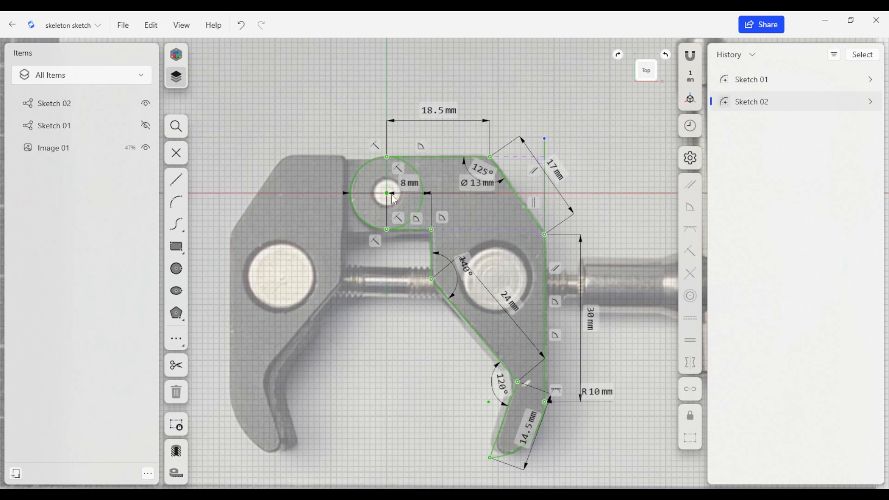
pyautogui.click(544, 188)
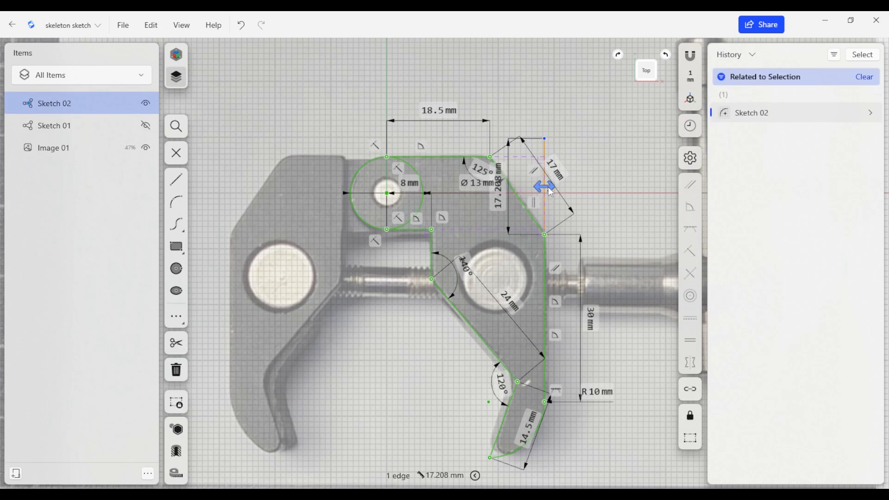
pyautogui.press('Delete')
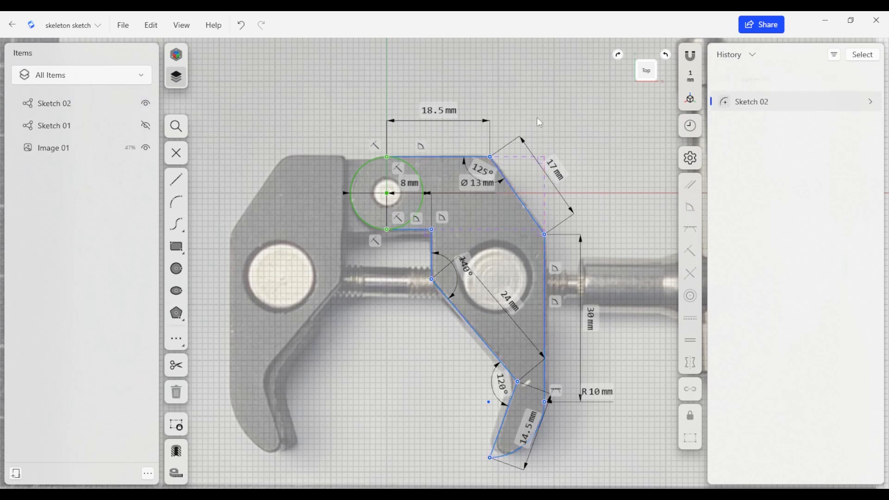
pyautogui.moveTo(546, 235)
pyautogui.mouseDown()
pyautogui.moveTo(552, 220)
pyautogui.moveTo(531, 168)
pyautogui.moveTo(537, 248)
pyautogui.moveTo(546, 232)
pyautogui.mouseUp()
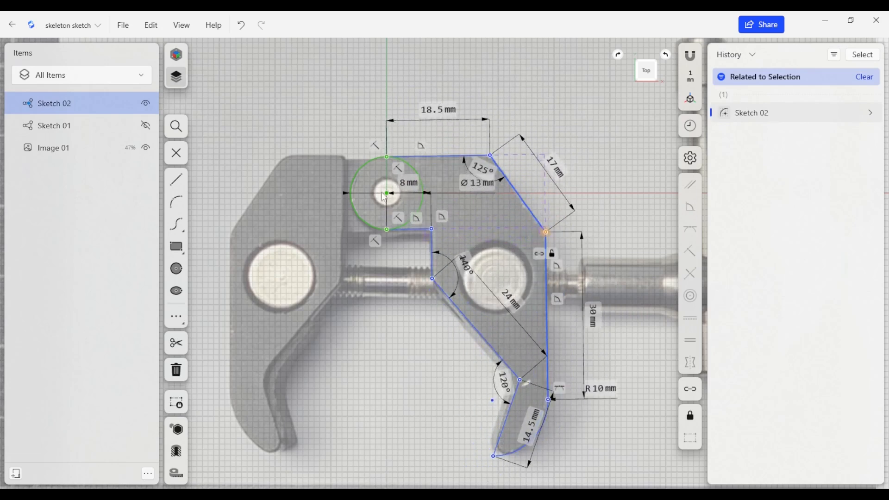
pyautogui.moveTo(552, 235)
pyautogui.mouseDown()
pyautogui.moveTo(563, 201)
pyautogui.moveTo(543, 212)
pyautogui.moveTo(527, 257)
pyautogui.moveTo(542, 216)
pyautogui.moveTo(541, 230)
pyautogui.mouseUp()
# Remove the coincident constraint at the top edge's pivot end, pull that end aside, and make the edge tangent to the 13 mm circle
pyautogui.click(385, 156)
pyautogui.scroll(4, 392, 175)
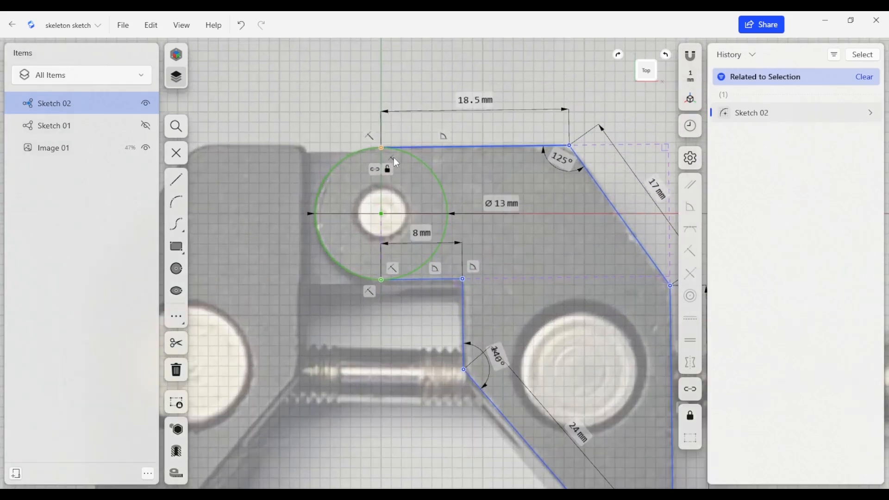
pyautogui.scroll(-1, 379, 152)
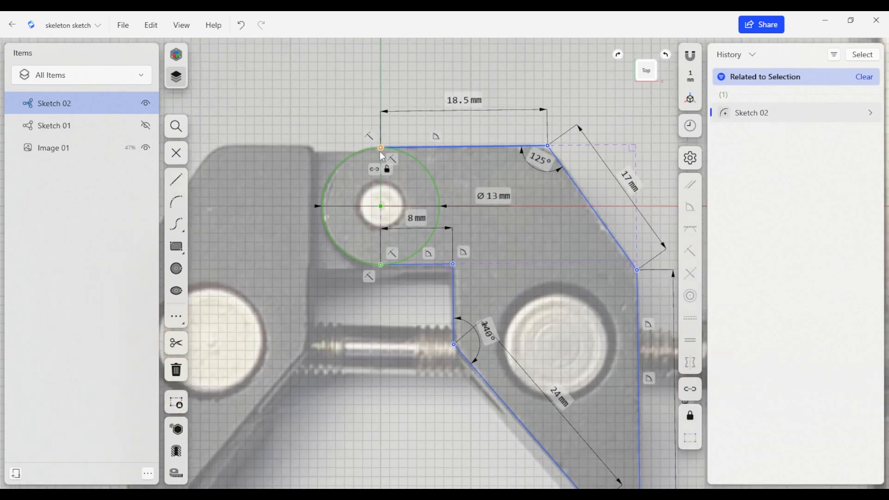
pyautogui.click(393, 161)
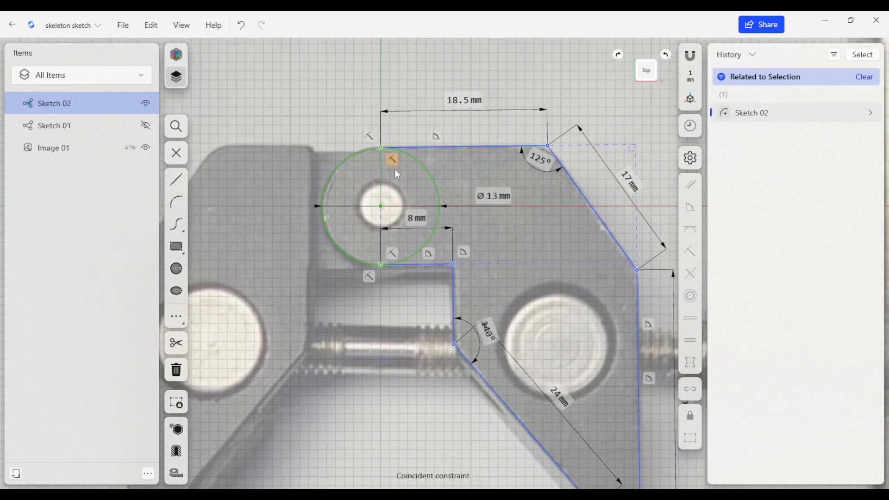
pyautogui.press('Delete')
pyautogui.moveTo(379, 148); pyautogui.dragTo(354, 156)
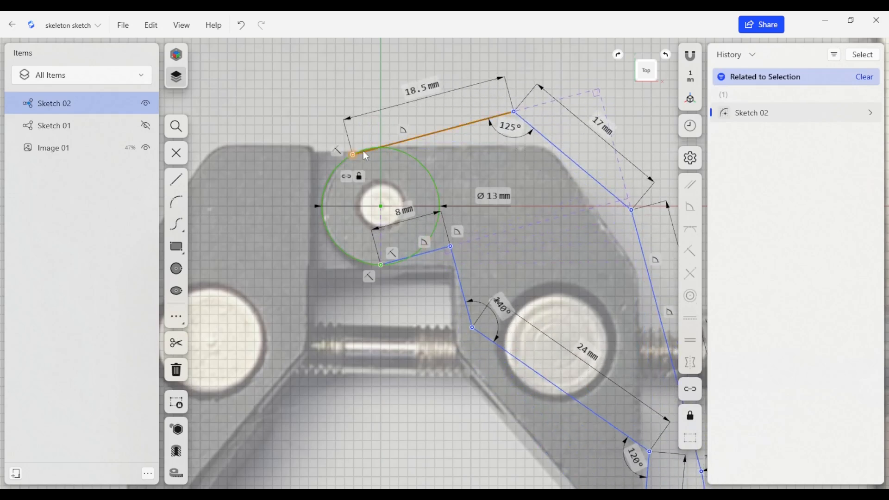
pyautogui.keyDown('shift'); pyautogui.click(398, 145); pyautogui.keyUp('shift')
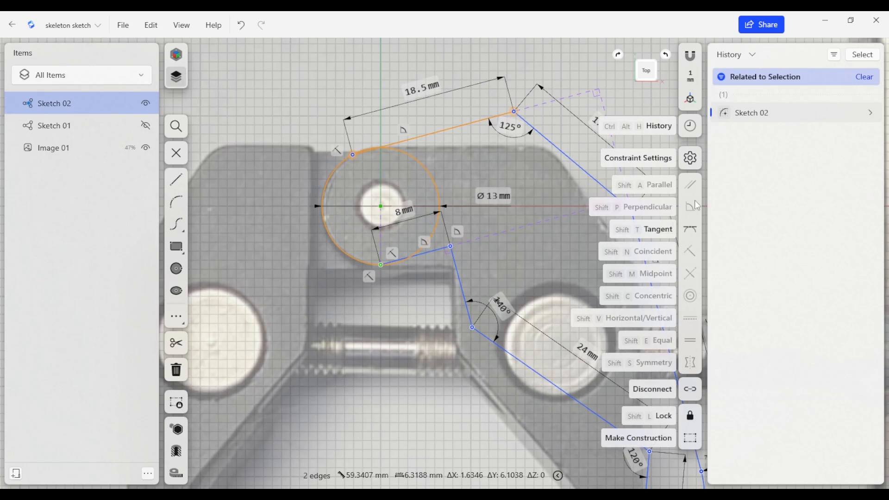
pyautogui.click(691, 229)
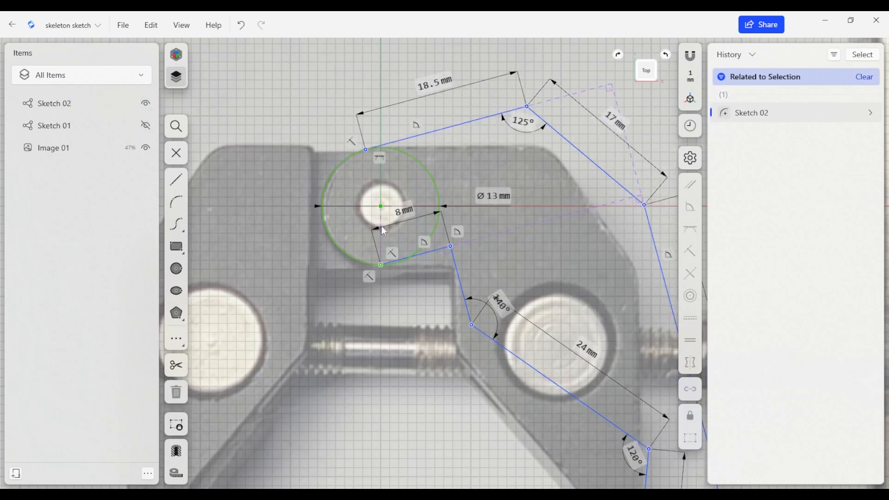
# Detach the lower short edge's end point from the 13 mm circle and make that edge tangent to the circle
pyautogui.click(368, 277)
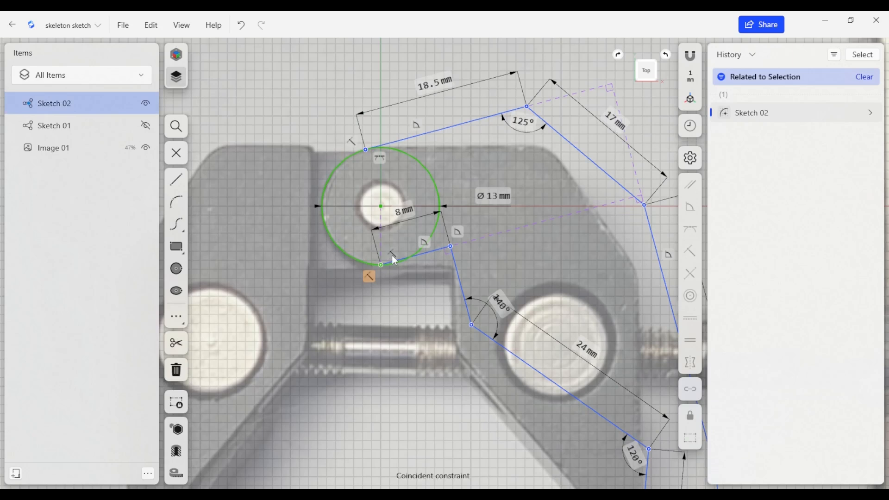
pyautogui.click(382, 278)
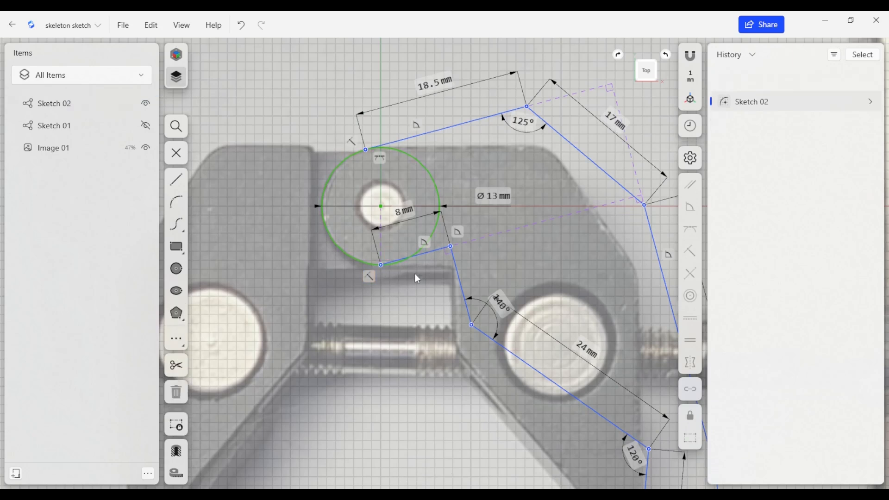
pyautogui.moveTo(423, 254)
pyautogui.mouseDown()
pyautogui.moveTo(416, 270)
pyautogui.moveTo(402, 263)
pyautogui.mouseUp()
pyautogui.click(401, 262)
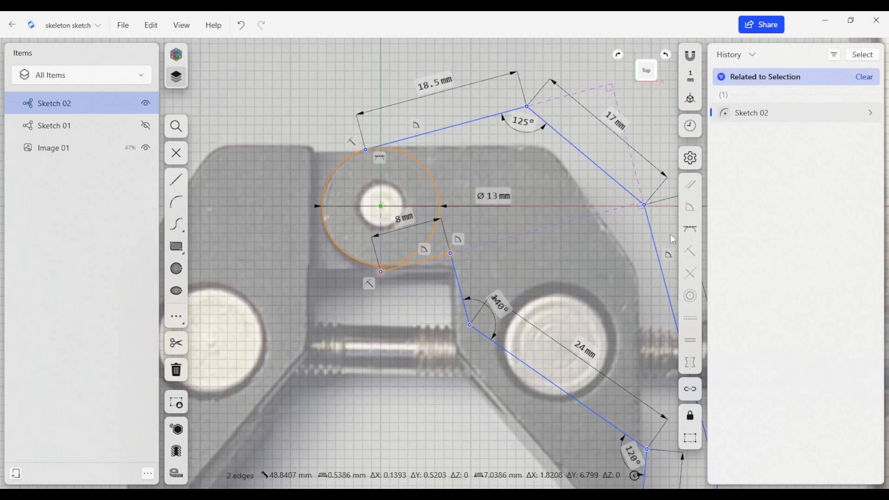
pyautogui.click(689, 229)
# Remove the lower edge end point's remaining coincident constraint and place the point on the 13 mm circle
pyautogui.click(370, 280)
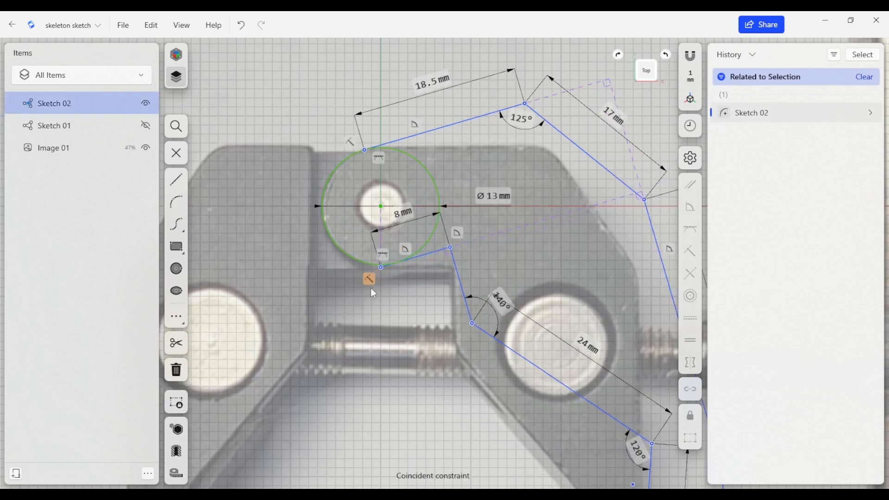
pyautogui.press('Delete')
pyautogui.moveTo(380, 267); pyautogui.dragTo(395, 264)
pyautogui.click(387, 285)
pyautogui.scroll(-1, 382, 285)
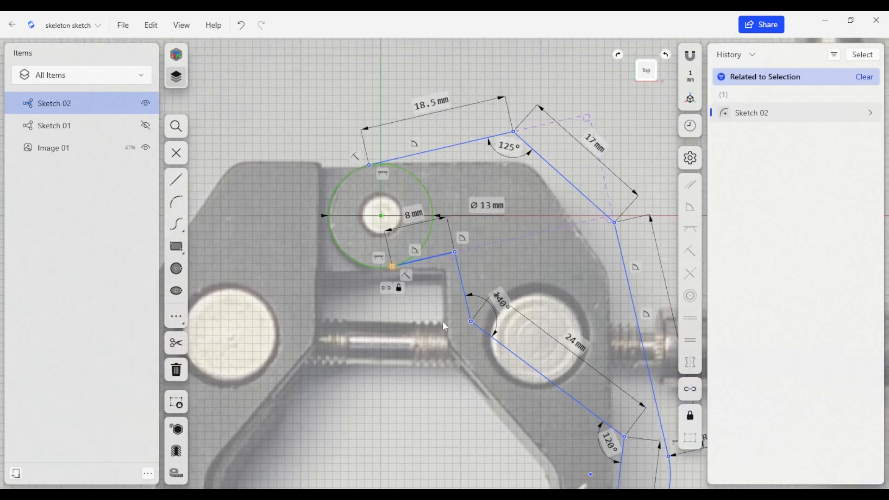
# Swing the jaw outline around the pivot by its tip point until it lines up with the jaw in the photo
pyautogui.click(443, 321)
pyautogui.scroll(-4, 516, 355)
pyautogui.moveTo(565, 473); pyautogui.dragTo(547, 388, button='middle')
pyautogui.moveTo(563, 392)
pyautogui.mouseDown()
pyautogui.moveTo(471, 449)
pyautogui.moveTo(541, 409)
pyautogui.moveTo(454, 431)
pyautogui.moveTo(499, 407)
pyautogui.moveTo(485, 384)
pyautogui.moveTo(499, 377)
pyautogui.moveTo(483, 395)
pyautogui.moveTo(569, 327)
pyautogui.moveTo(506, 407)
pyautogui.mouseUp()
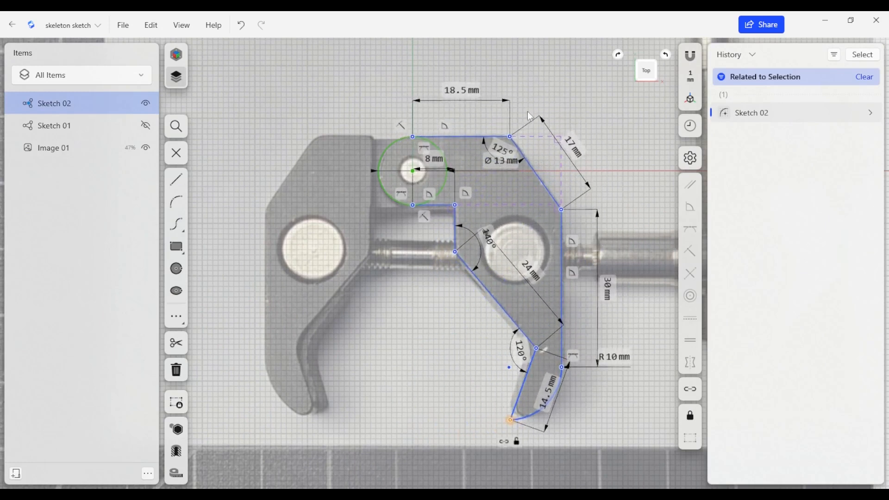
pyautogui.scroll(2, 582, 238)
pyautogui.press('Escape')
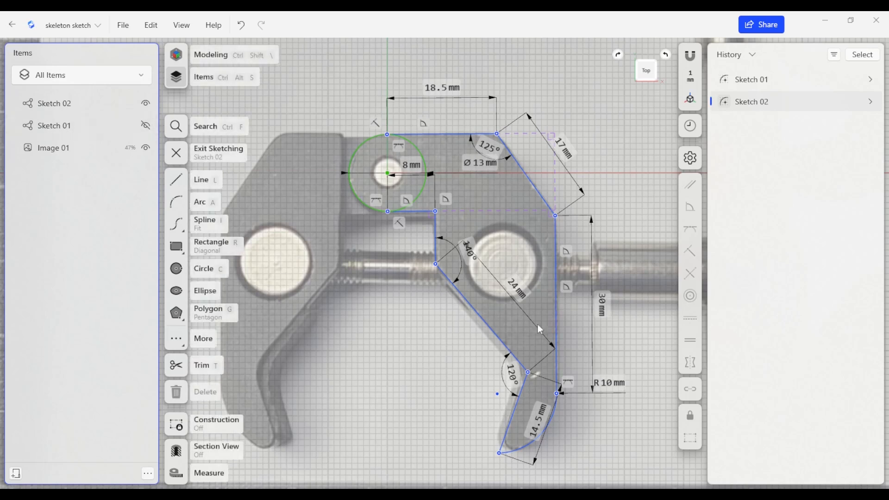
# Show Sketch 01, project its right 12 mm circle into the jaw sketch as linked geometry, and hide Sketch 01 again
pyautogui.click(146, 125)
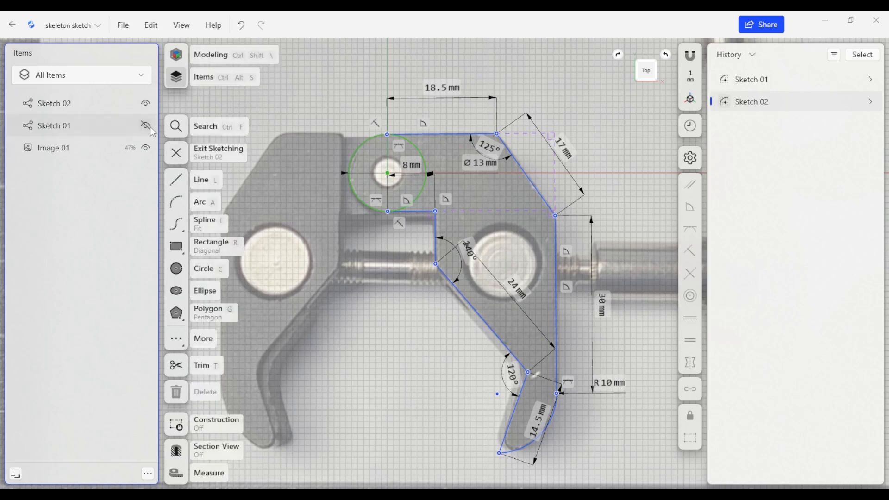
pyautogui.press('p')
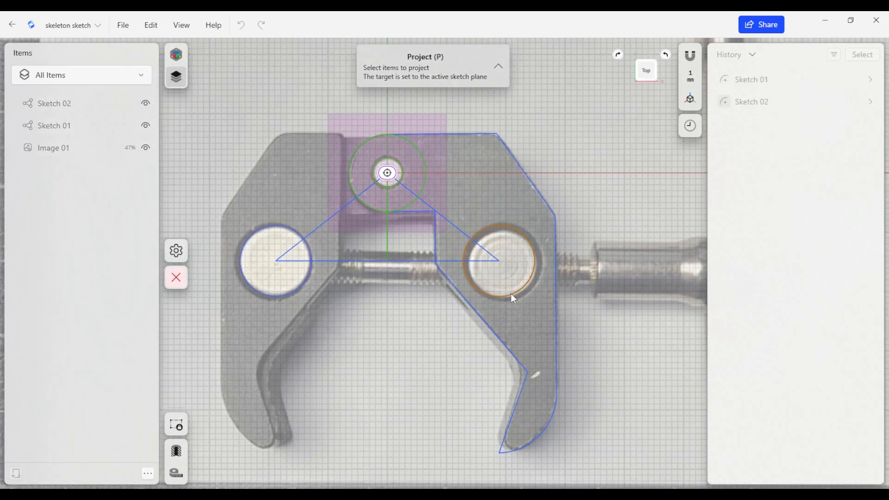
pyautogui.click(511, 293)
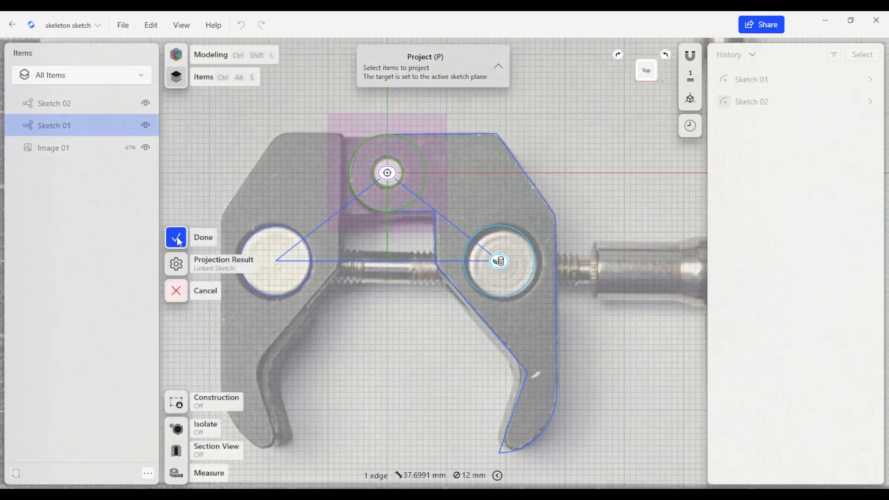
pyautogui.click(177, 237)
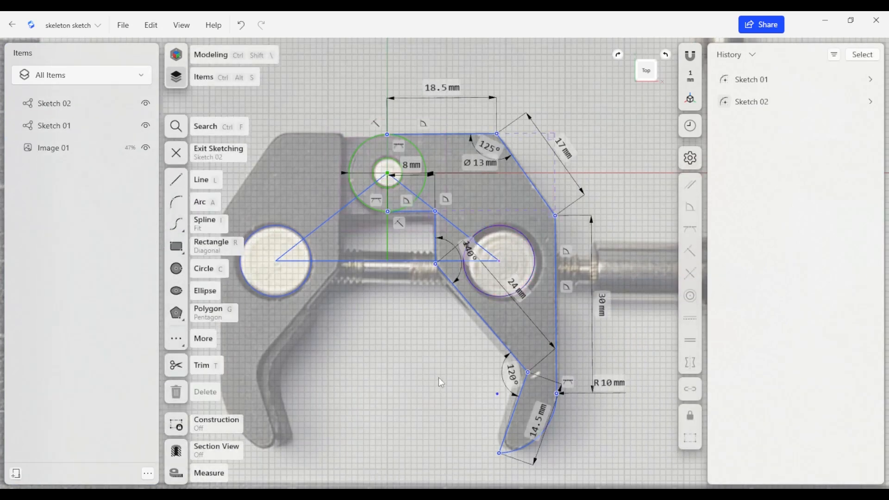
pyautogui.click(146, 126)
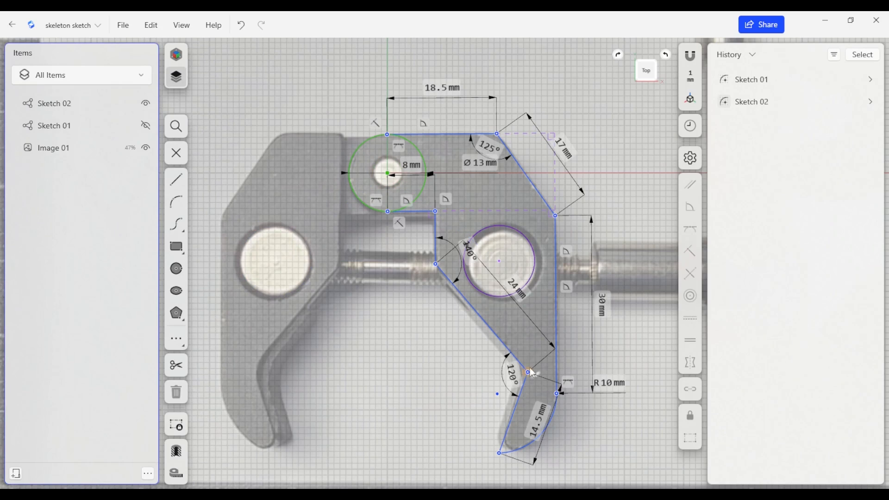
# Nudge the jaw outline by its inner bend point and draw an 18 mm construction circle centred on the projected right circle
pyautogui.moveTo(527, 373)
pyautogui.mouseDown()
pyautogui.moveTo(500, 392)
pyautogui.moveTo(540, 364)
pyautogui.moveTo(529, 382)
pyautogui.mouseUp()
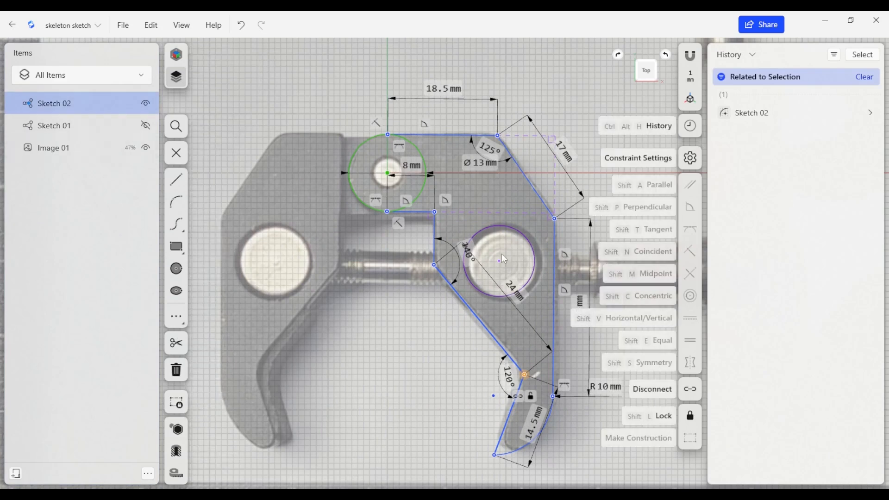
pyautogui.click(535, 254)
pyautogui.moveTo(500, 252); pyautogui.dragTo(546, 268)
pyautogui.press('c')
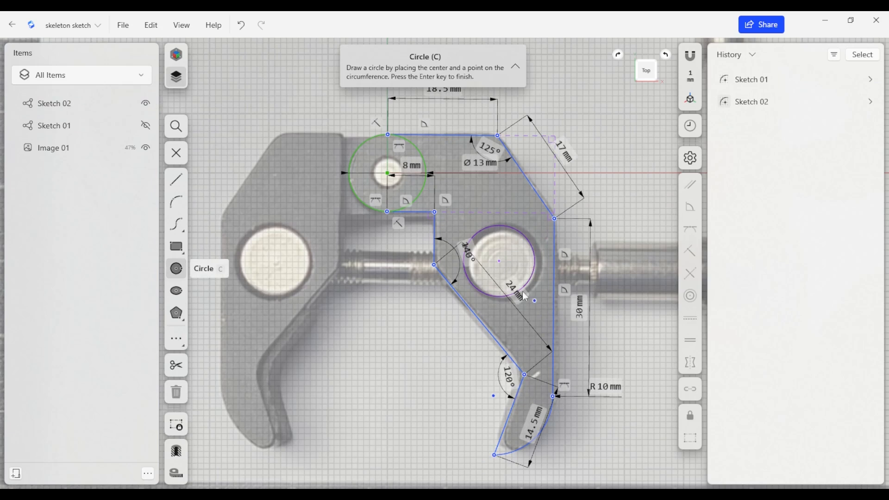
pyautogui.click(500, 261)
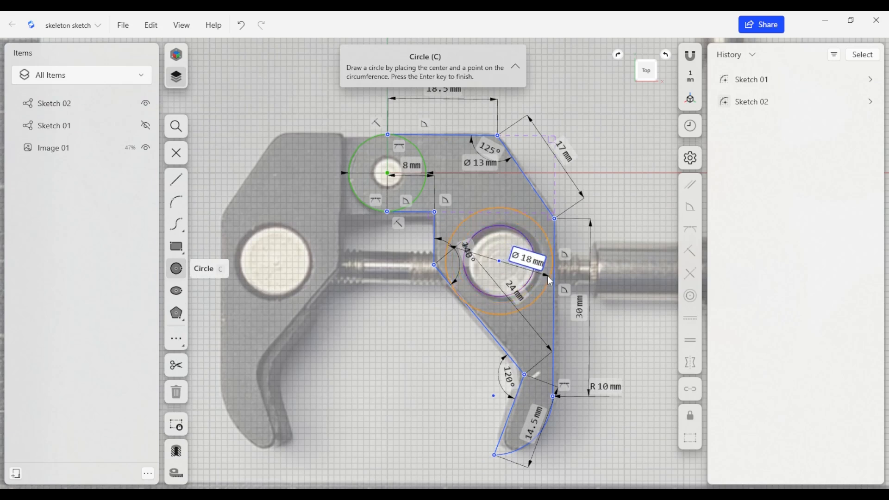
pyautogui.click(549, 283)
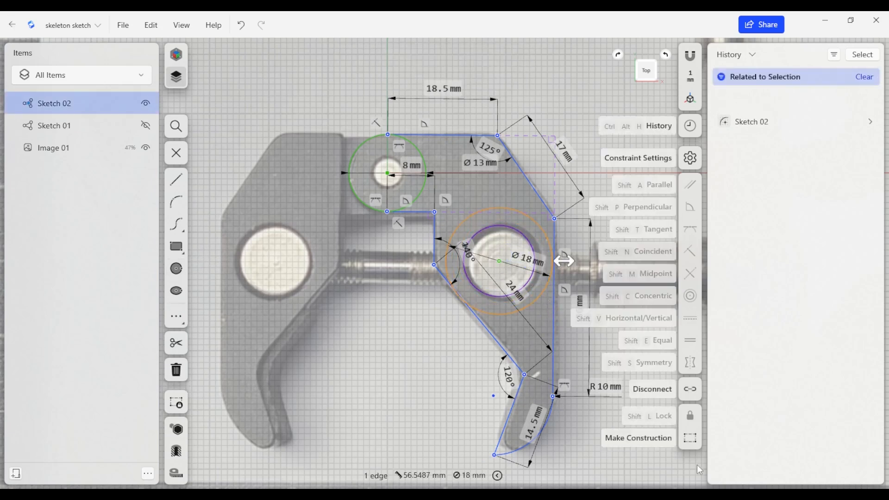
pyautogui.click(690, 438)
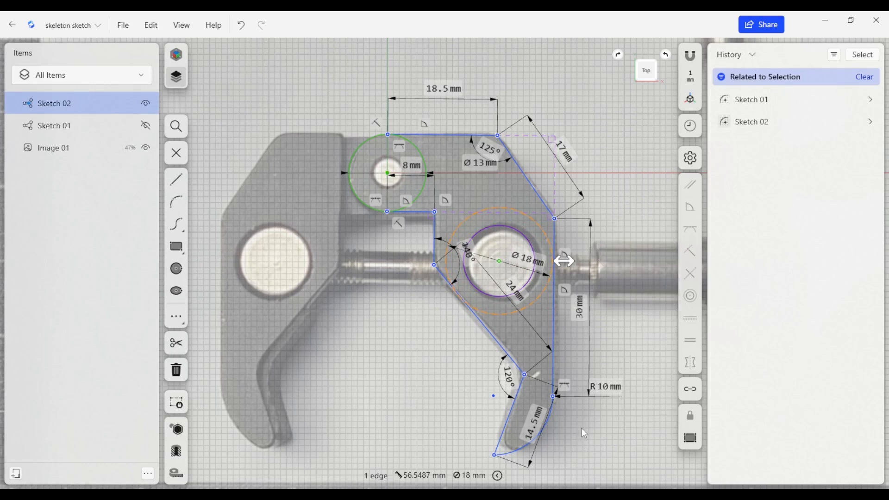
# Make the vertical outer edge and the slanted inner edge tangent to the construction circle, and test whether the outer corner still moves
pyautogui.click(555, 295)
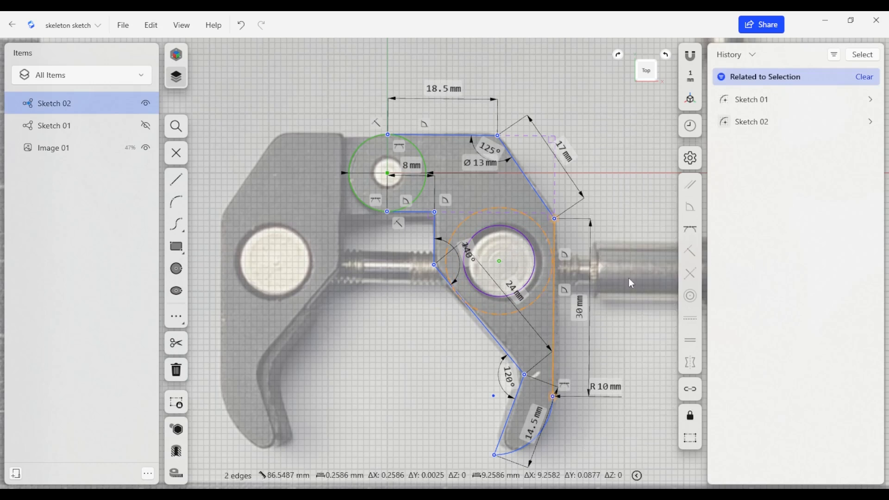
pyautogui.click(691, 232)
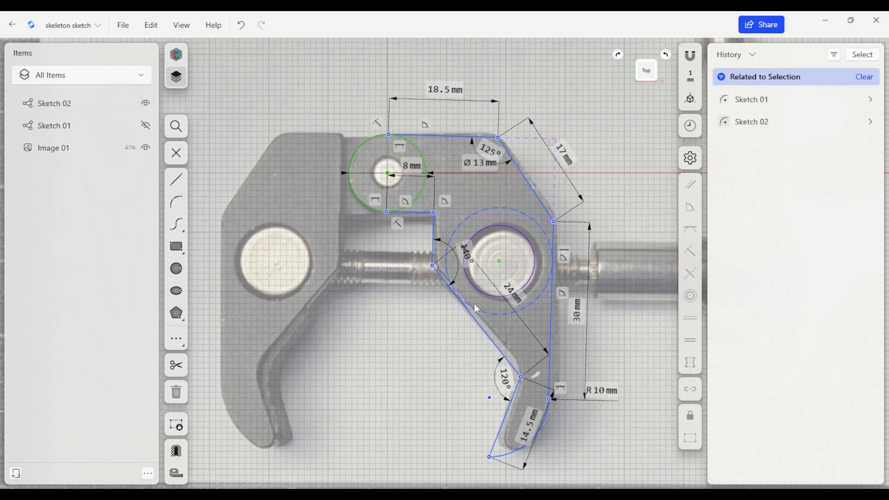
pyautogui.click(469, 314)
pyautogui.click(552, 257)
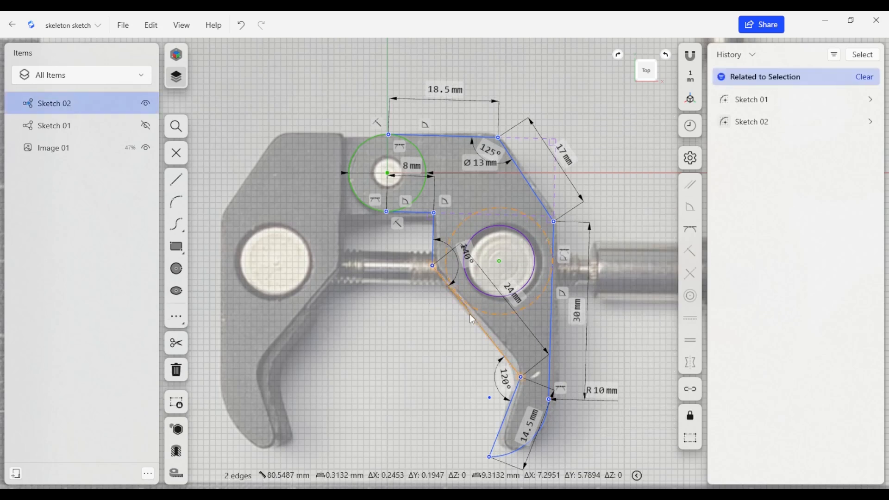
pyautogui.click(684, 231)
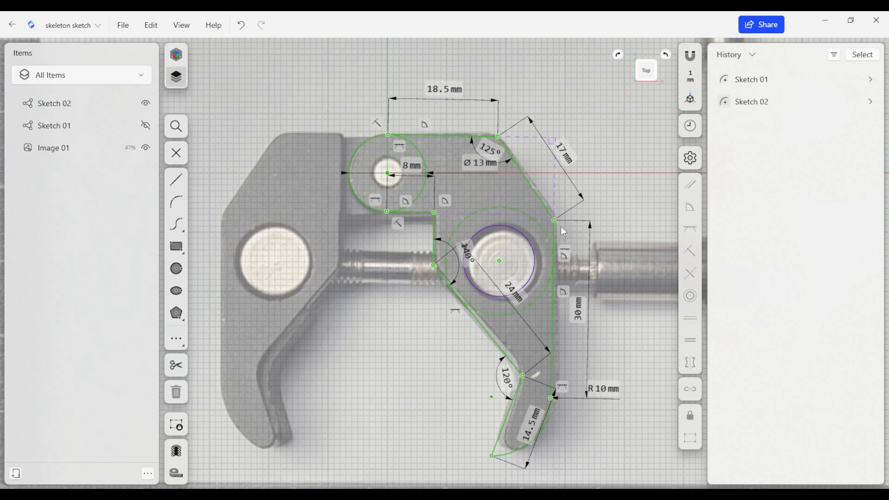
pyautogui.moveTo(555, 218); pyautogui.dragTo(557, 236)
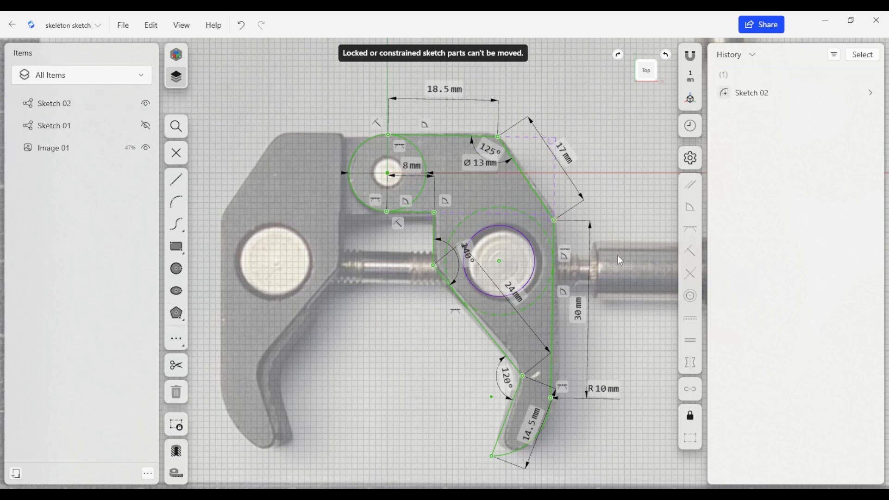
# Show Sketch 01 and open it for editing, shift its left circle's centre slightly to test the linked jaw, and hide Sketch 02
pyautogui.click(145, 126)
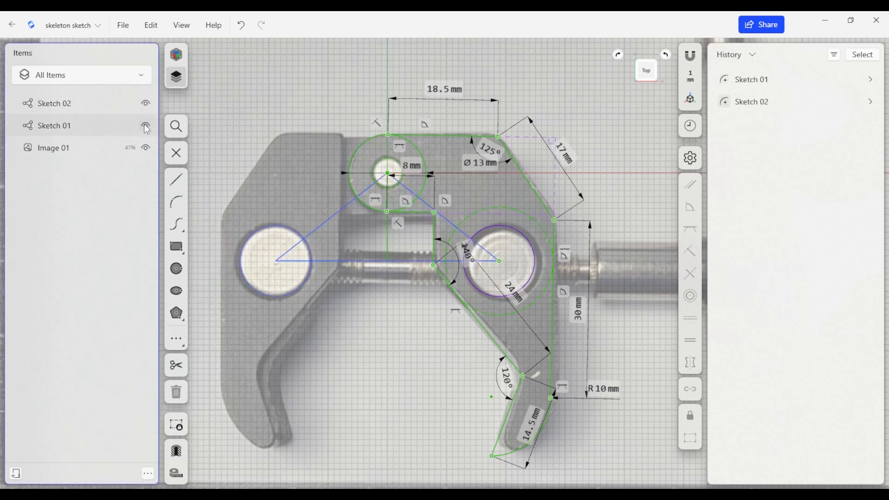
pyautogui.doubleClick(276, 259)
pyautogui.moveTo(299, 277)
pyautogui.mouseDown()
pyautogui.moveTo(234, 265)
pyautogui.moveTo(297, 276)
pyautogui.moveTo(222, 271)
pyautogui.moveTo(280, 285)
pyautogui.moveTo(190, 273)
pyautogui.moveTo(261, 294)
pyautogui.moveTo(211, 274)
pyautogui.moveTo(238, 283)
pyautogui.mouseUp()
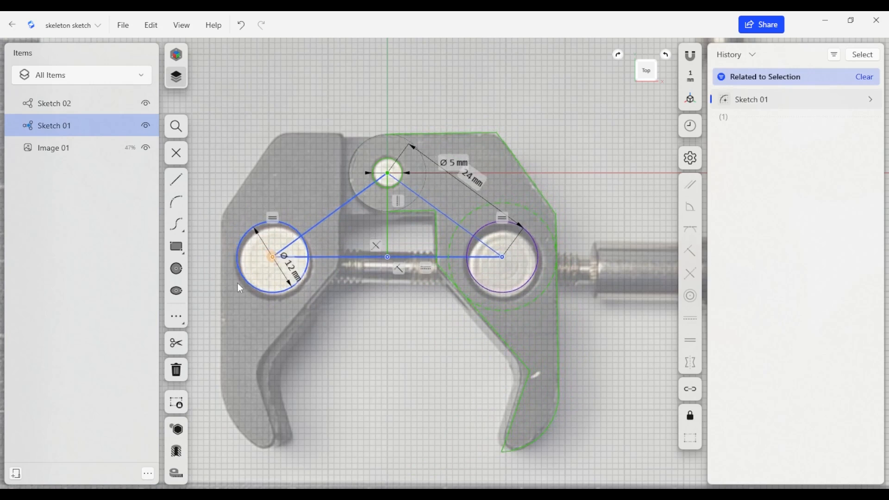
pyautogui.click(145, 103)
pyautogui.click(387, 358)
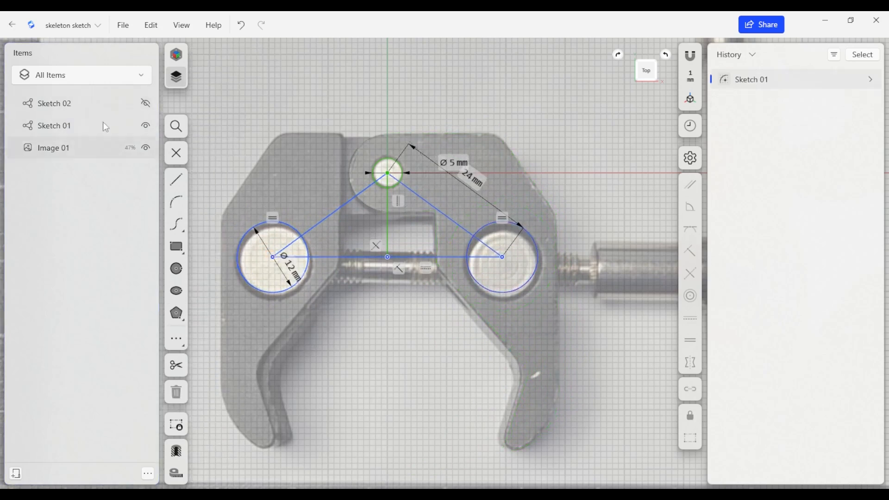
# Show Sketch 02, hide Sketch 01, and select the jaw face and pivot boss face to check the extrusion profile
pyautogui.click(145, 104)
pyautogui.click(146, 126)
pyautogui.click(541, 196)
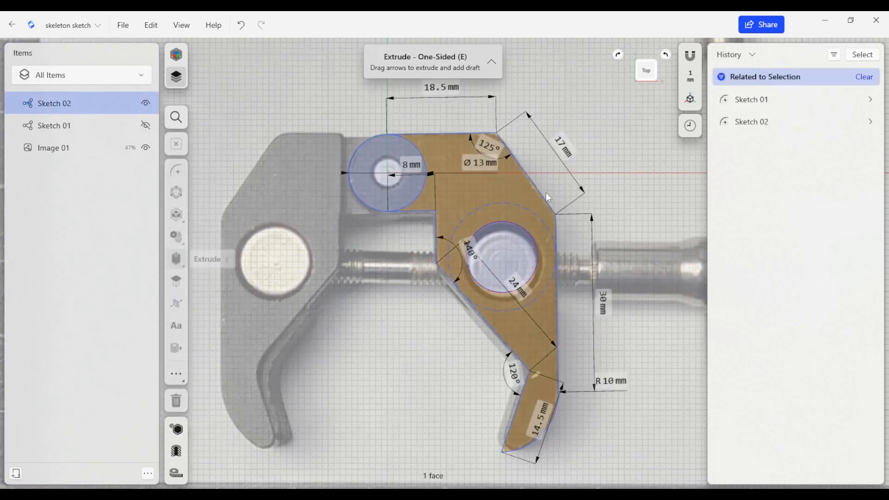
pyautogui.click(402, 188)
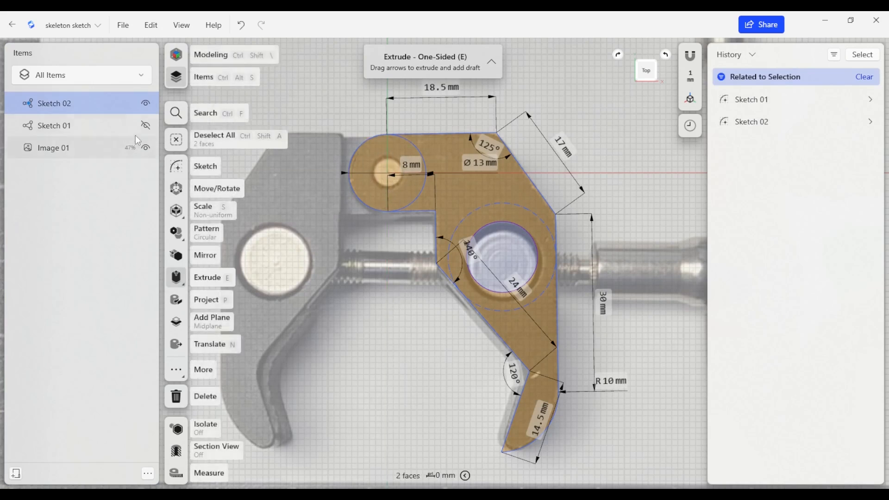
# Show Sketch 01, project its 5 mm pivot circle into Sketch 02 as linked geometry, and hide Sketch 01 again
pyautogui.click(146, 125)
pyautogui.click(385, 315)
pyautogui.click(396, 310)
pyautogui.click(396, 190)
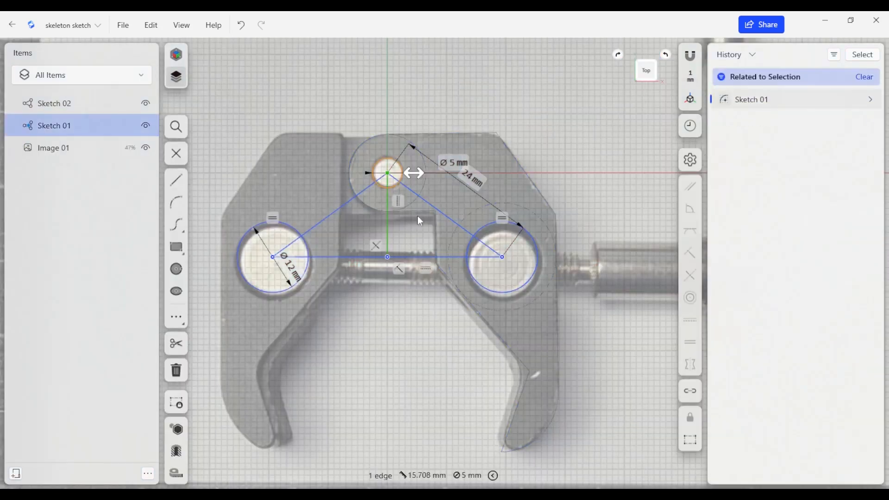
pyautogui.click(101, 103)
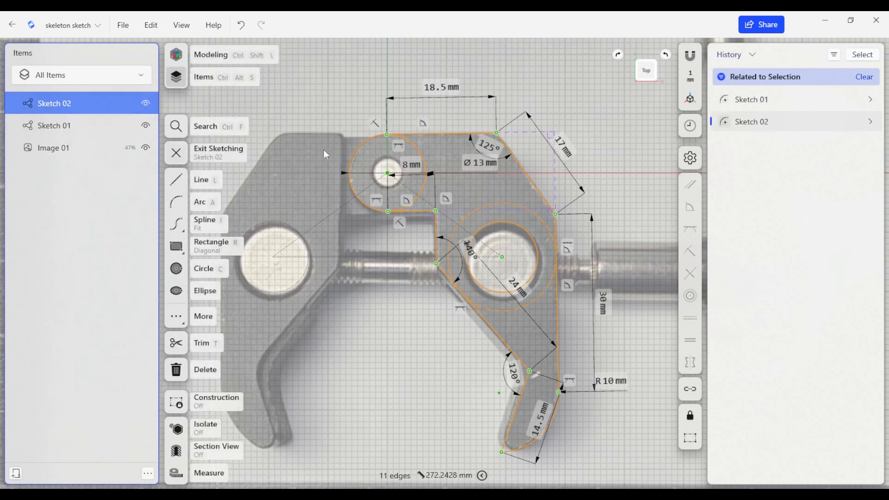
pyautogui.press('p')
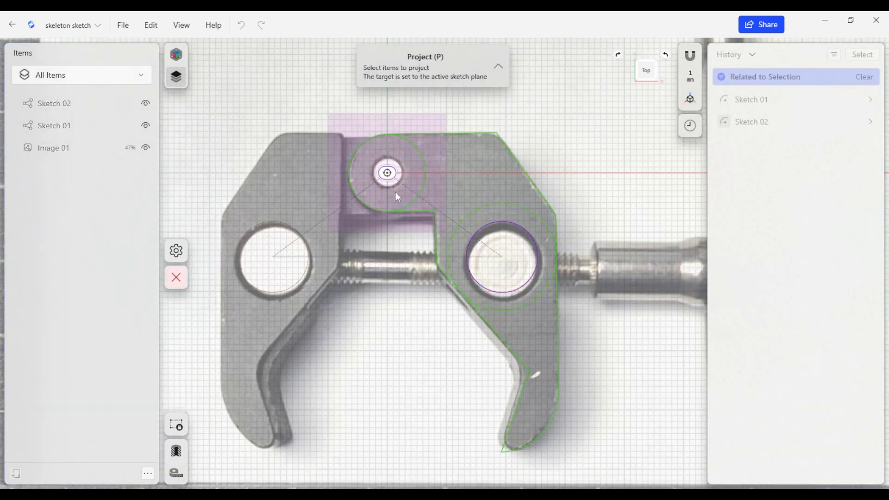
pyautogui.click(393, 185)
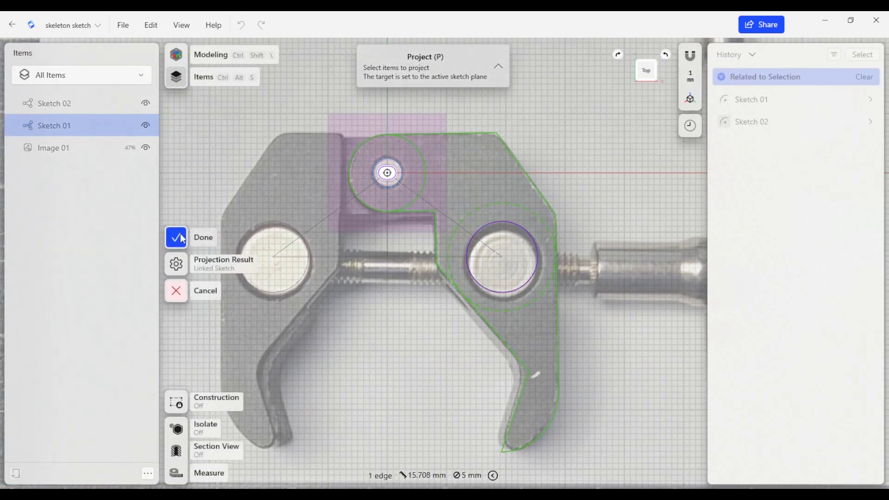
pyautogui.click(177, 236)
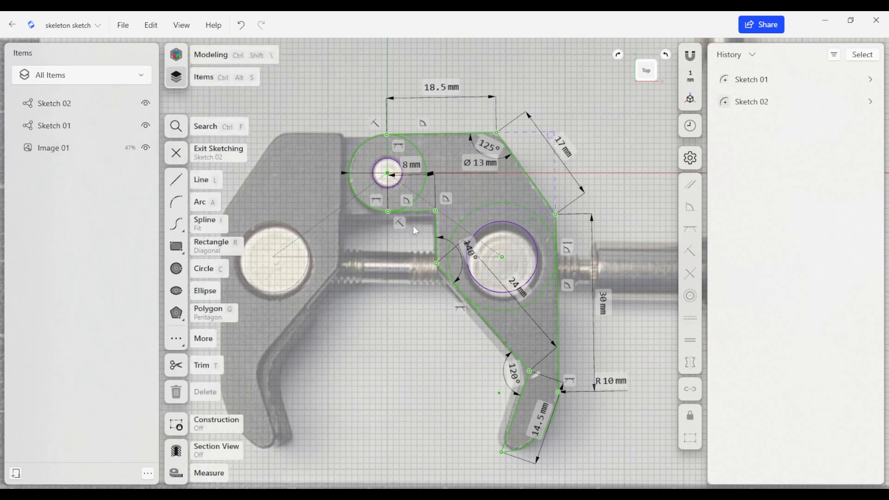
pyautogui.click(146, 125)
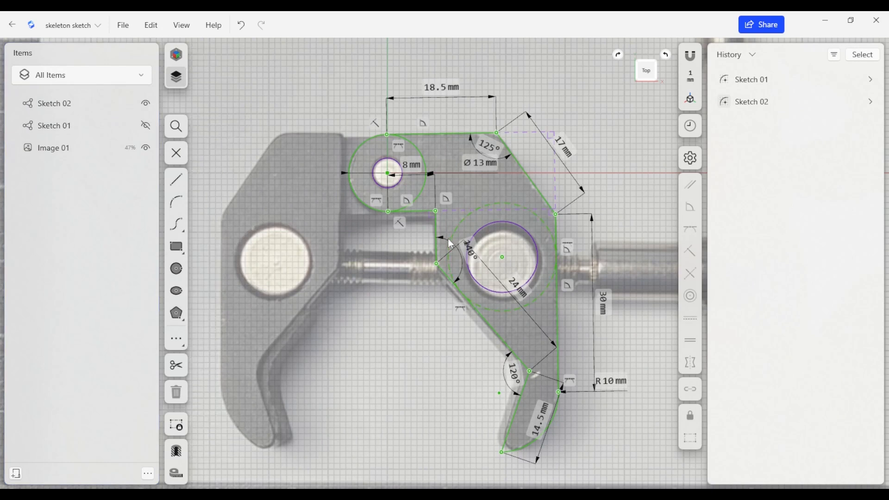
# Extrude the jaw face and pivot boss face of Sketch 02 by -21 mm, leaving out both holes
pyautogui.press('e')
pyautogui.click(461, 198)
pyautogui.click(410, 189)
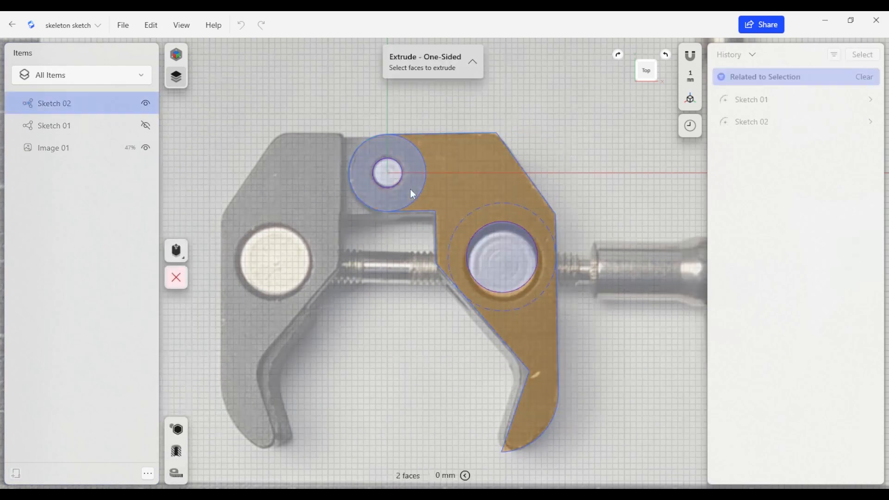
pyautogui.moveTo(497, 179); pyautogui.dragTo(490, 272, button='right')
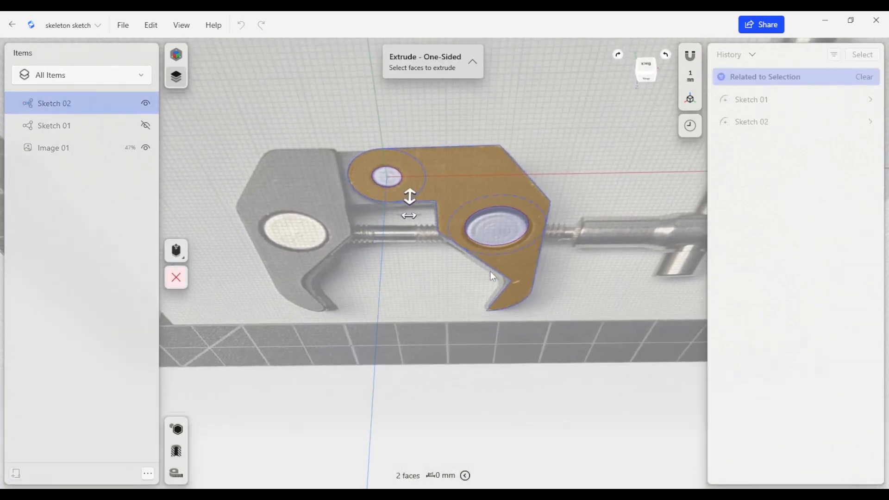
pyautogui.moveTo(412, 201); pyautogui.dragTo(410, 147)
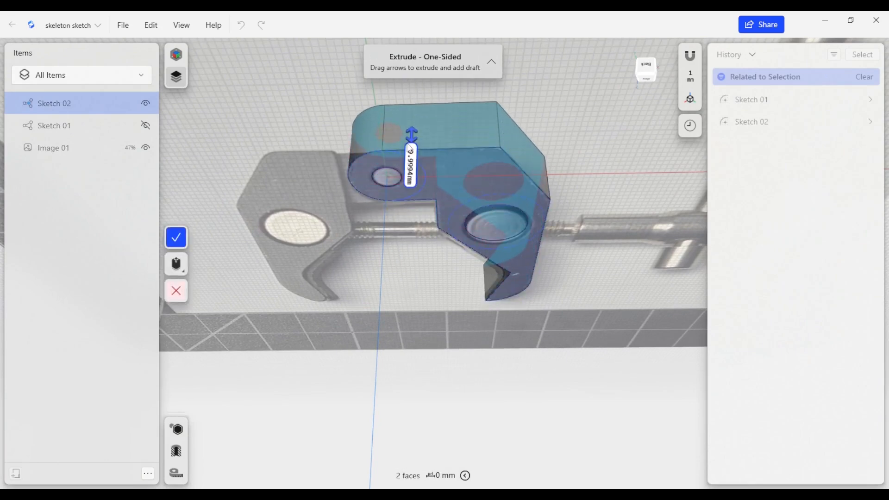
pyautogui.click(411, 174)
pyautogui.click(383, 203)
pyautogui.click(355, 203)
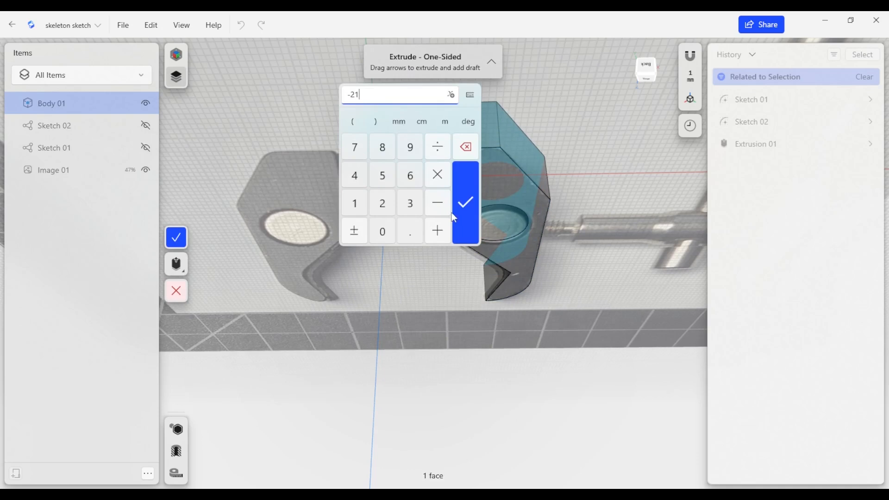
pyautogui.click(467, 204)
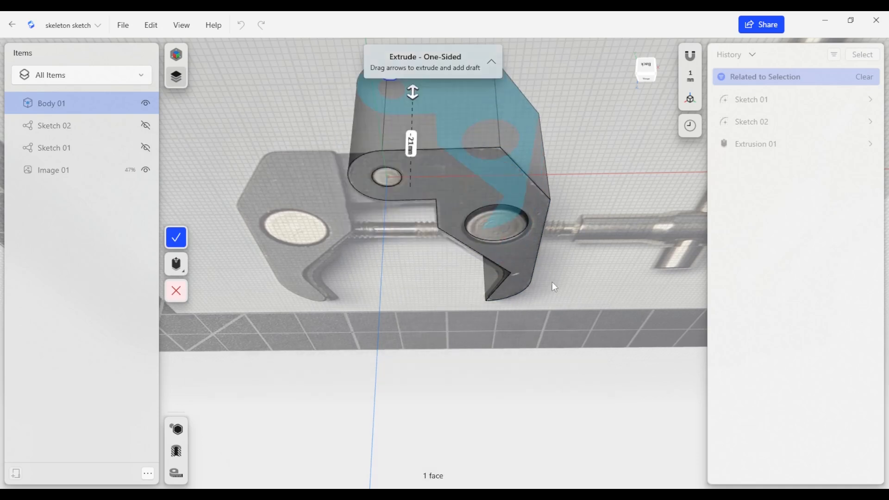
# Switch the jaw extrusion to symmetric, halve its -21 mm distance, and complete it
pyautogui.click(183, 272)
pyautogui.click(230, 287)
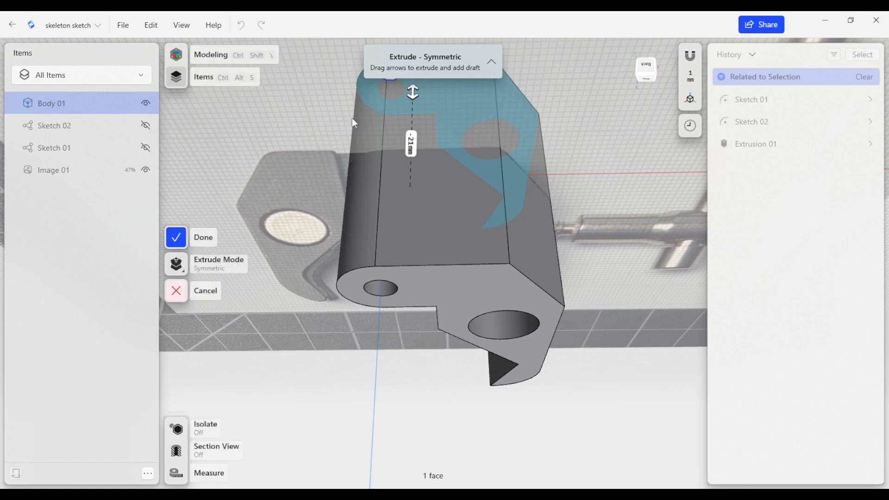
pyautogui.click(411, 147)
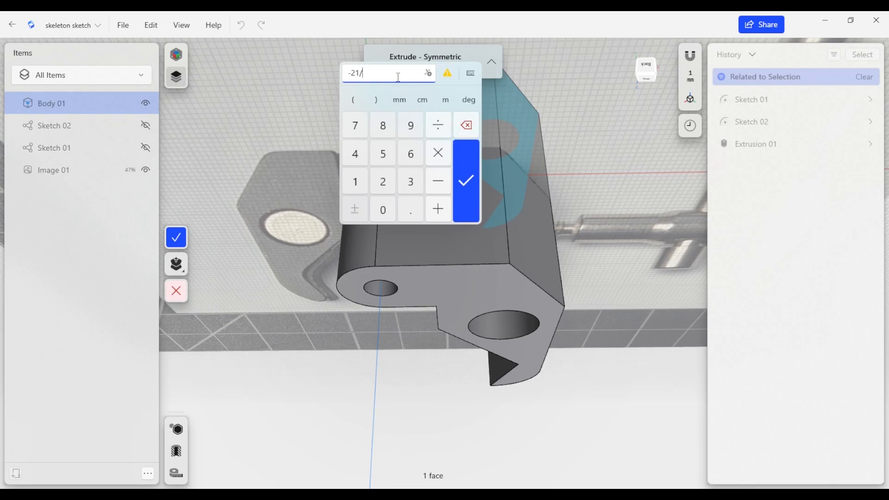
pyautogui.press('Return')
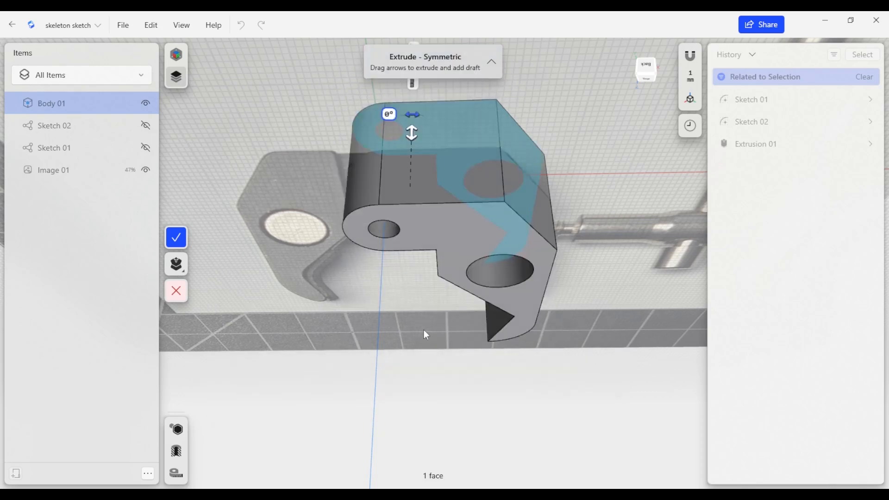
pyautogui.moveTo(388, 371); pyautogui.dragTo(457, 184, button='right')
pyautogui.moveTo(532, 277); pyautogui.dragTo(426, 279, button='right')
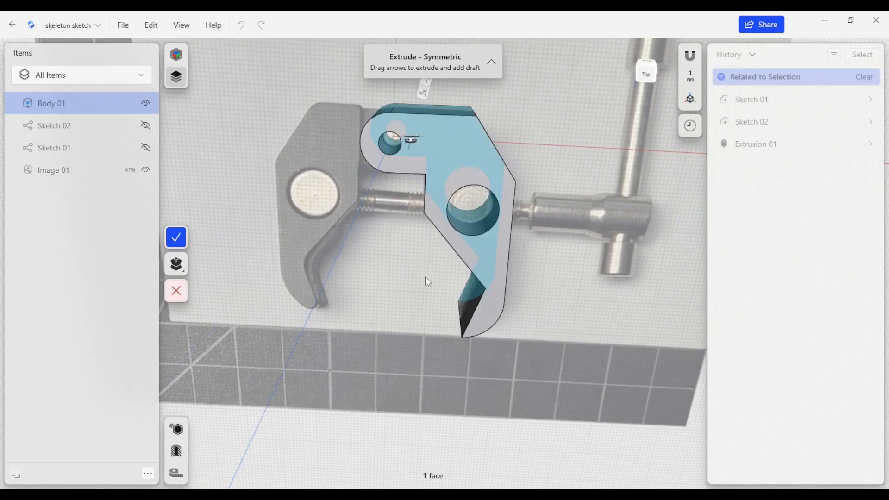
pyautogui.click(176, 239)
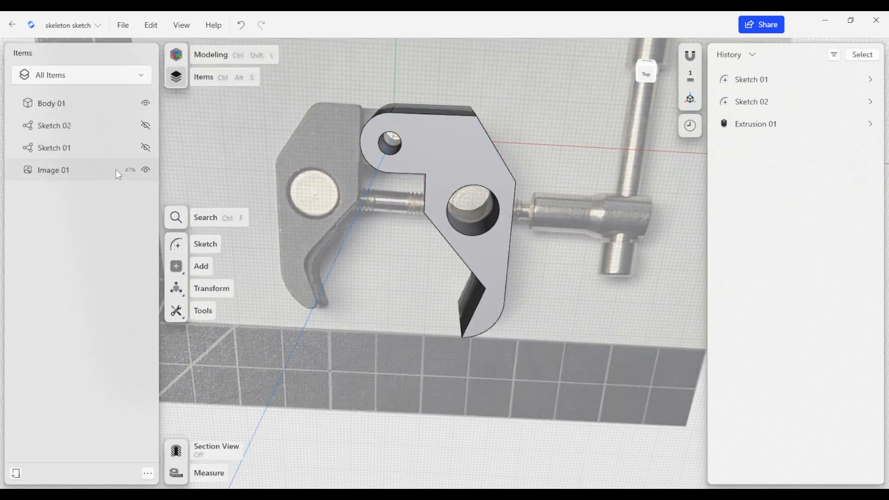
# Show Sketch 01 and shift its left circle slightly to test how the extruded jaw follows the skeleton
pyautogui.click(144, 148)
pyautogui.moveTo(310, 191)
pyautogui.mouseDown()
pyautogui.moveTo(258, 182)
pyautogui.moveTo(347, 212)
pyautogui.moveTo(236, 180)
pyautogui.moveTo(294, 210)
pyautogui.mouseUp()
pyautogui.click(425, 317)
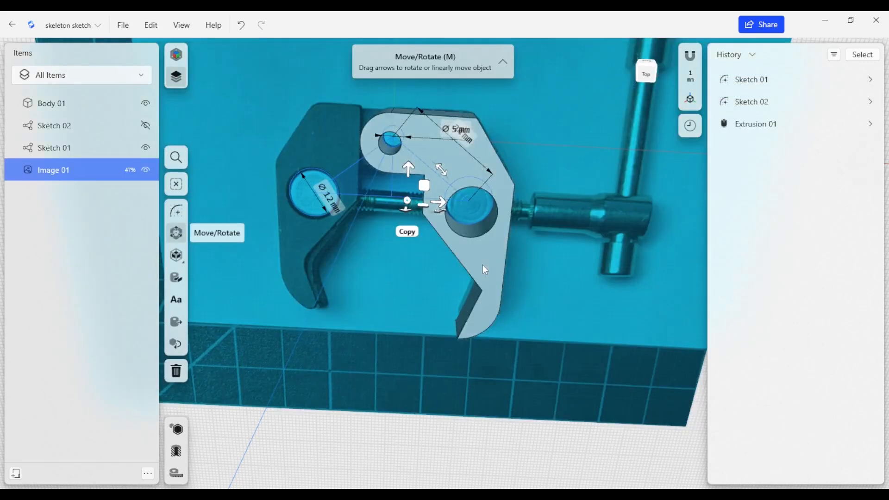
# Mirror the right jaw body about the green axis through the pivot to create the left jaw
pyautogui.click(483, 268)
pyautogui.click(485, 316)
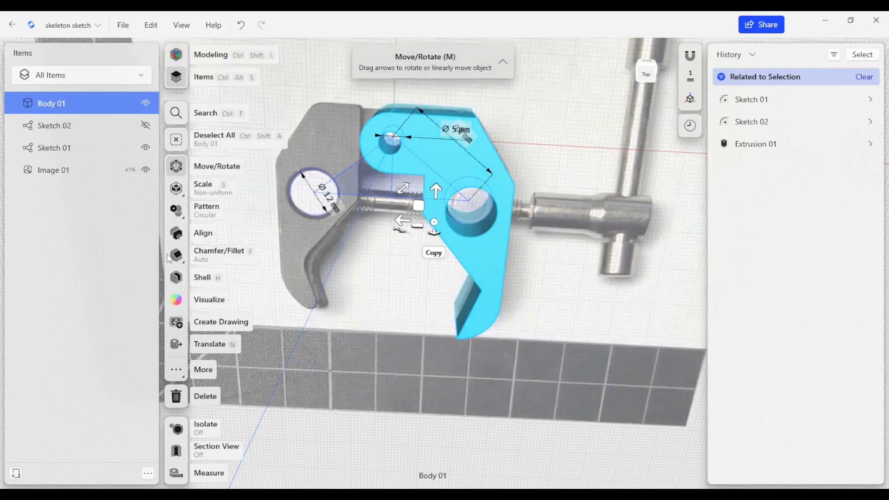
pyautogui.click(180, 373)
pyautogui.click(204, 363)
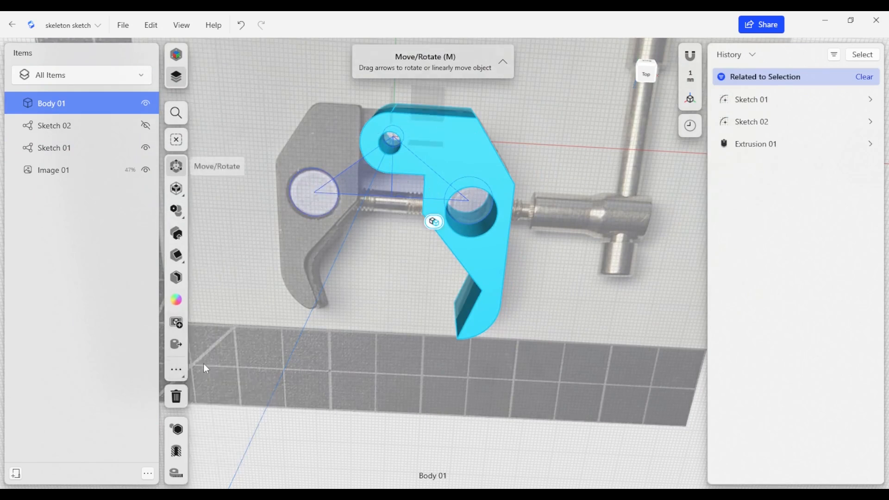
pyautogui.moveTo(405, 125); pyautogui.dragTo(408, 206, button='middle')
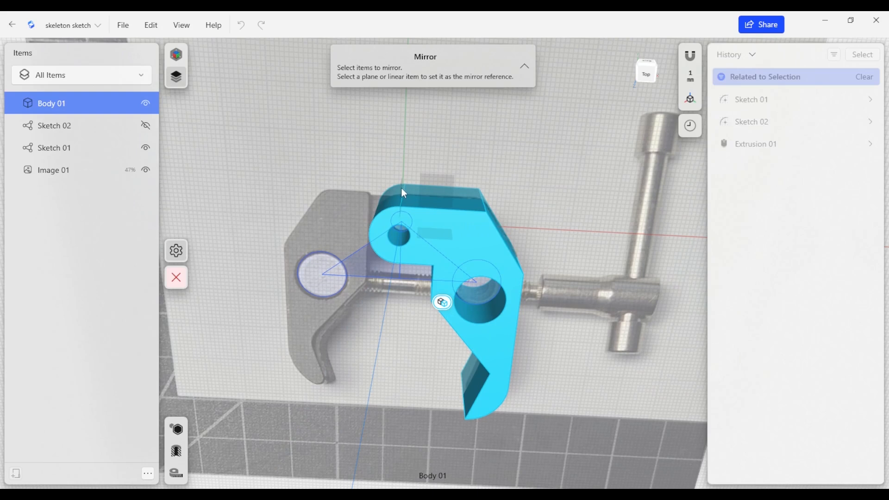
pyautogui.click(401, 189)
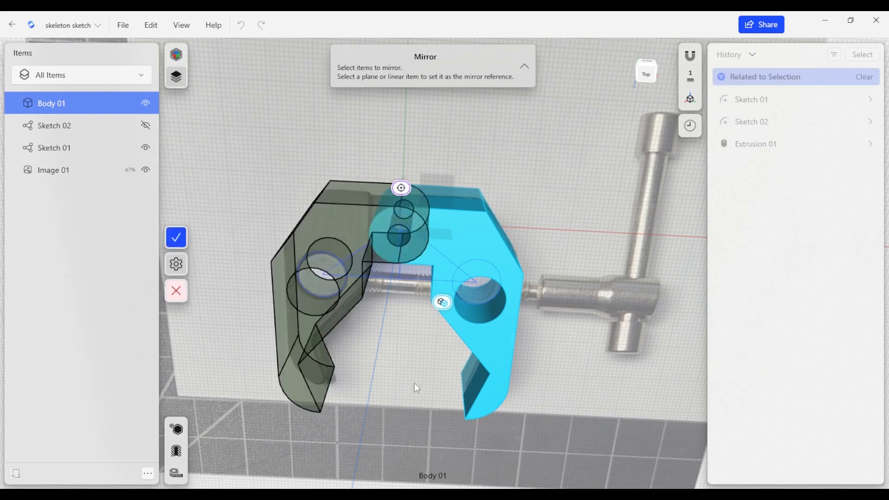
pyautogui.click(182, 239)
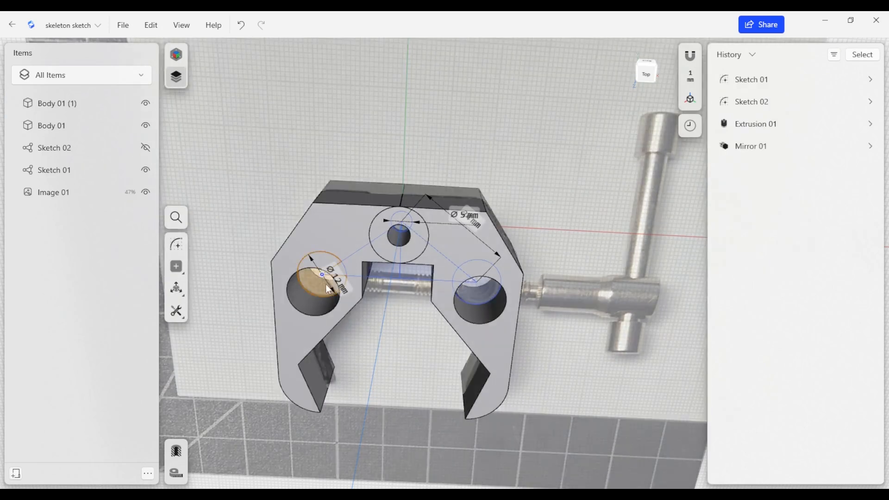
# Open Sketch 01 for editing, move its left circle's centre to test both linked jaws, and exit the sketch
pyautogui.doubleClick(323, 277)
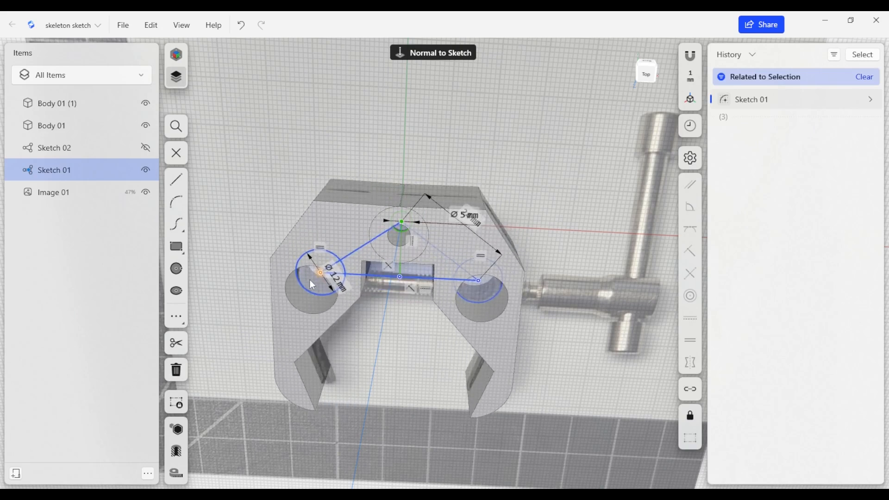
pyautogui.press('Escape')
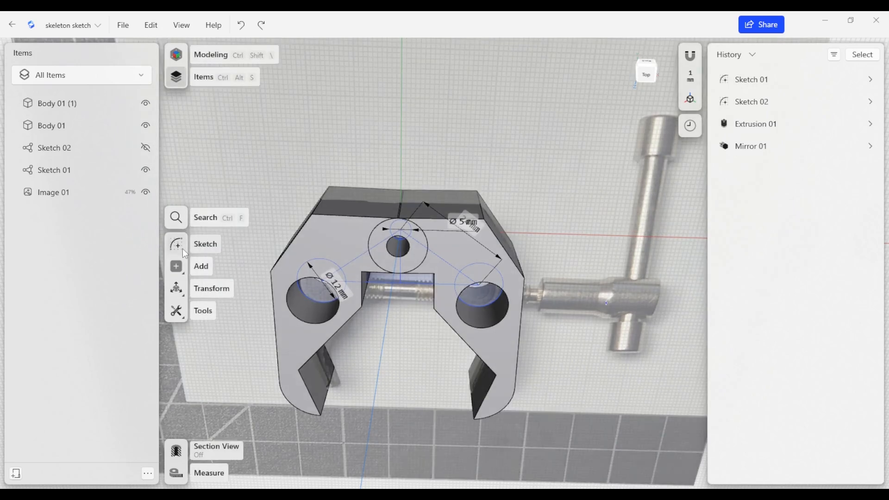
# Start a new sketch for the mirrored clamp jaws
pyautogui.click(181, 247)
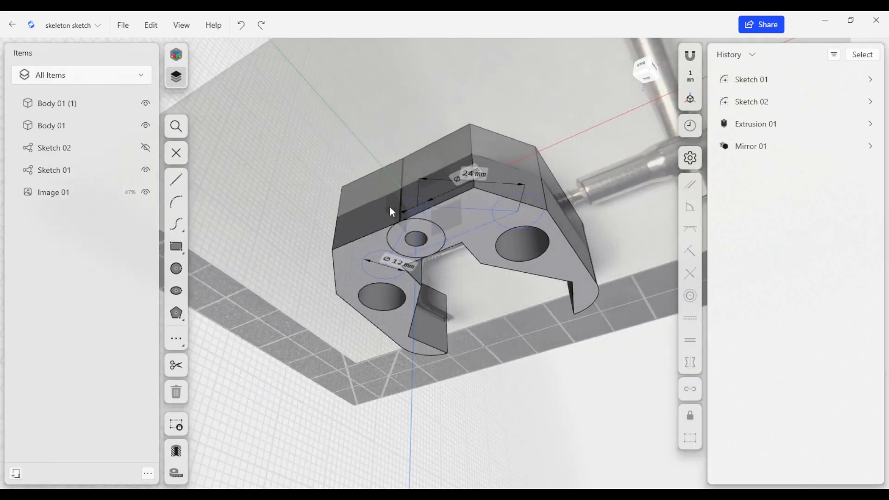
# Sketch an 8 mm diameter circle on the upright plane, centred on the Y-axis point inside the clamp's notch
pyautogui.press('l')
pyautogui.moveTo(404, 305)
pyautogui.mouseDown(button='right')
pyautogui.moveTo(397, 280)
pyautogui.moveTo(417, 226)
pyautogui.moveTo(449, 223)
pyautogui.mouseUp(button='right')
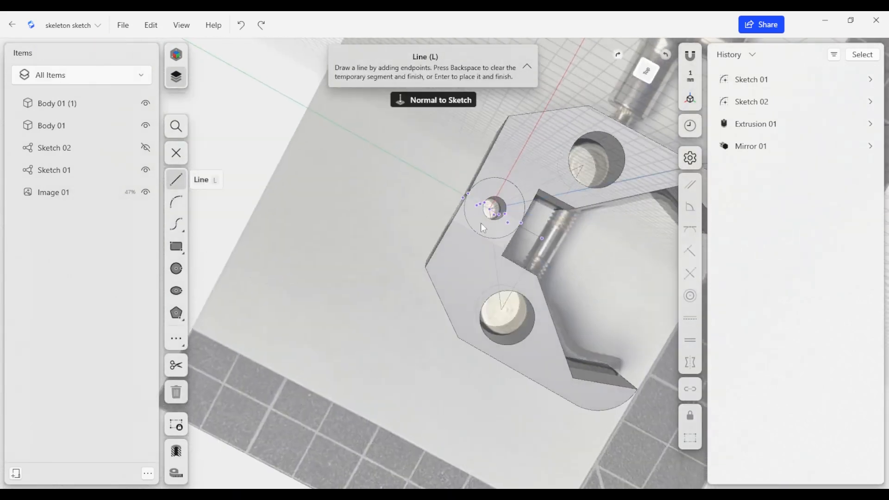
pyautogui.moveTo(509, 247); pyautogui.dragTo(413, 257, button='middle')
pyautogui.moveTo(413, 258); pyautogui.dragTo(488, 188, button='right')
pyautogui.press('c')
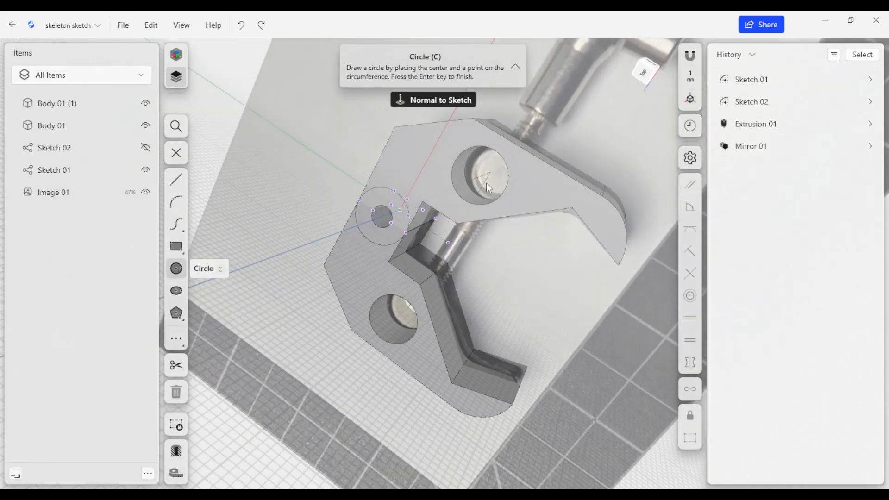
pyautogui.scroll(5, 445, 230)
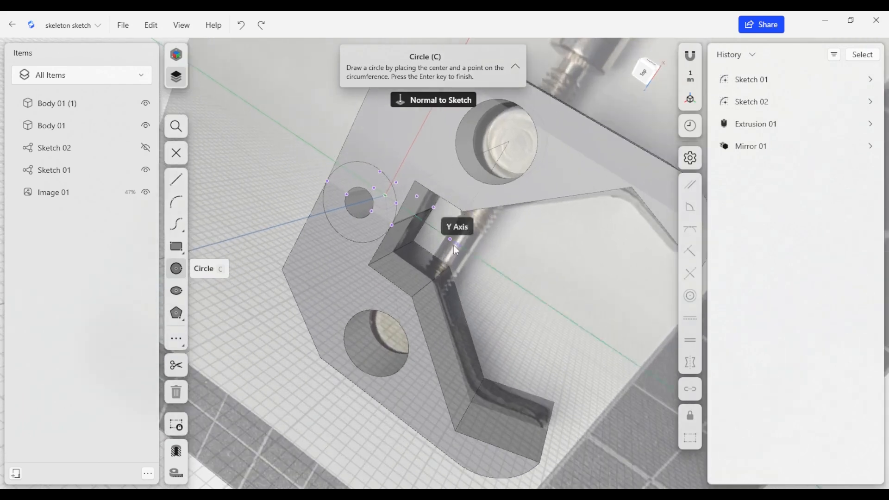
pyautogui.click(450, 240)
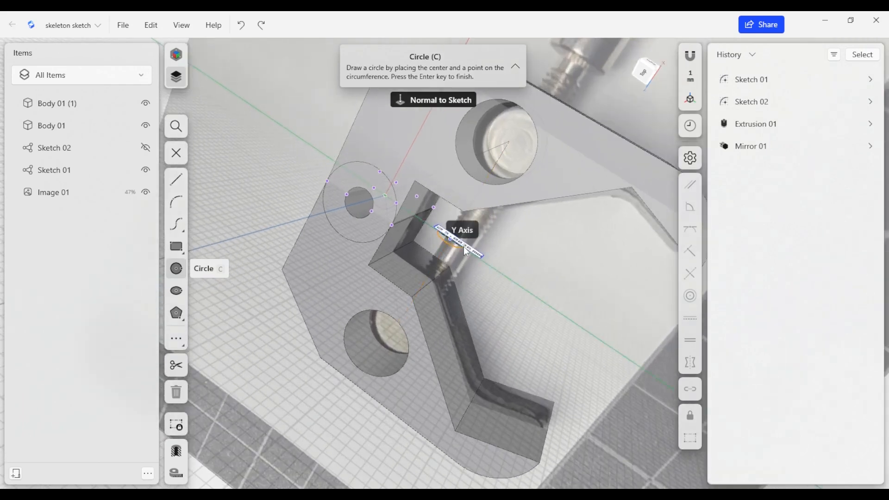
pyautogui.write('8')
pyautogui.press('Return')
pyautogui.scroll(-2, 413, 259)
pyautogui.scroll(6, 447, 270)
pyautogui.press('Escape')
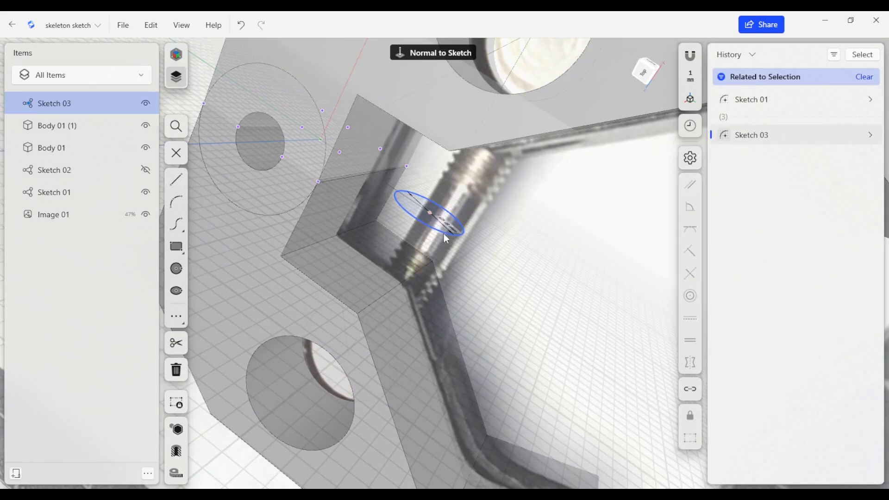
# Set the diameter of the circle in the notch to 6 mm
pyautogui.click(433, 231)
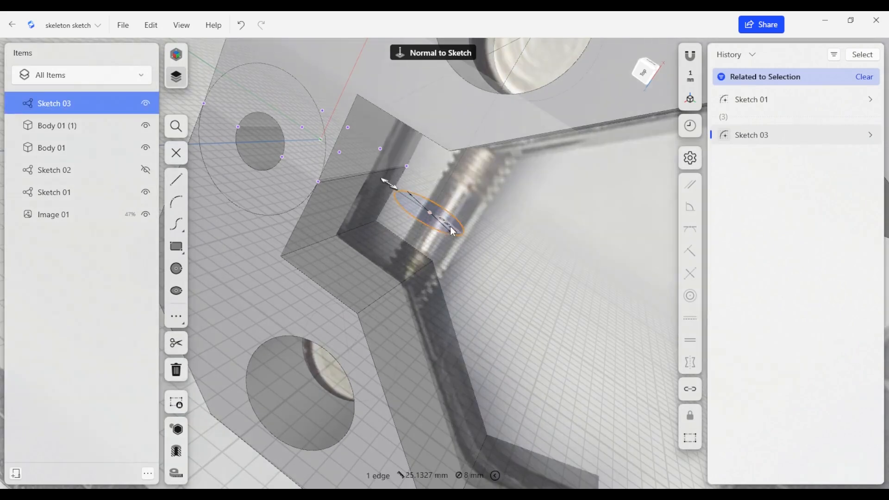
pyautogui.click(450, 226)
pyautogui.write('6')
pyautogui.press('Return')
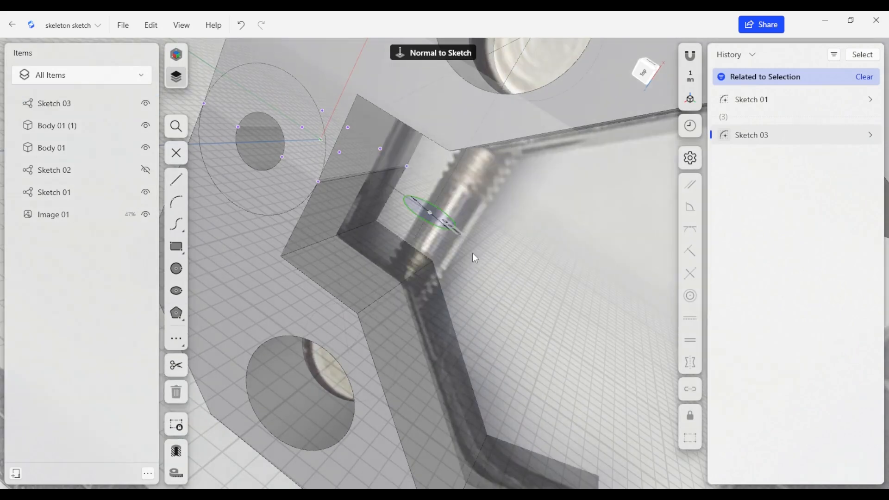
# Extrude the circle about 34.5 mm out through the clamp jaw towards the T-handle as a new body
pyautogui.scroll(-3, 443, 225)
pyautogui.moveTo(440, 225); pyautogui.dragTo(480, 234, button='right')
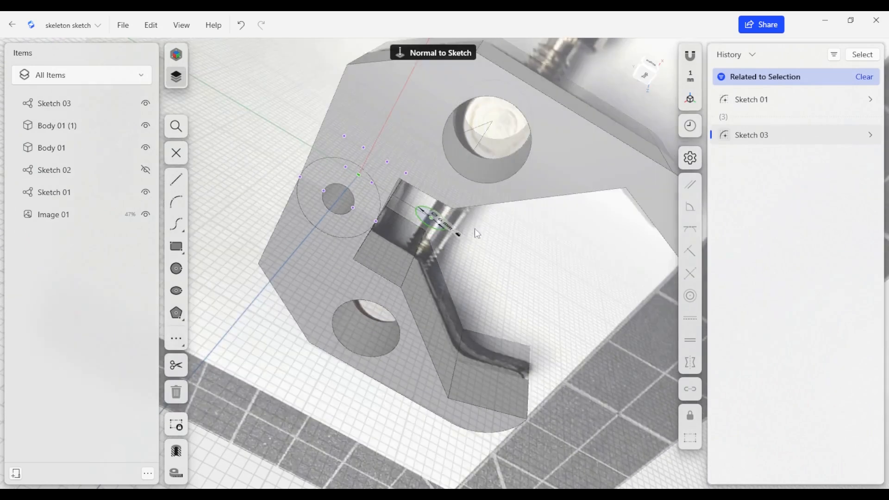
pyautogui.scroll(2, 429, 222)
pyautogui.click(425, 218)
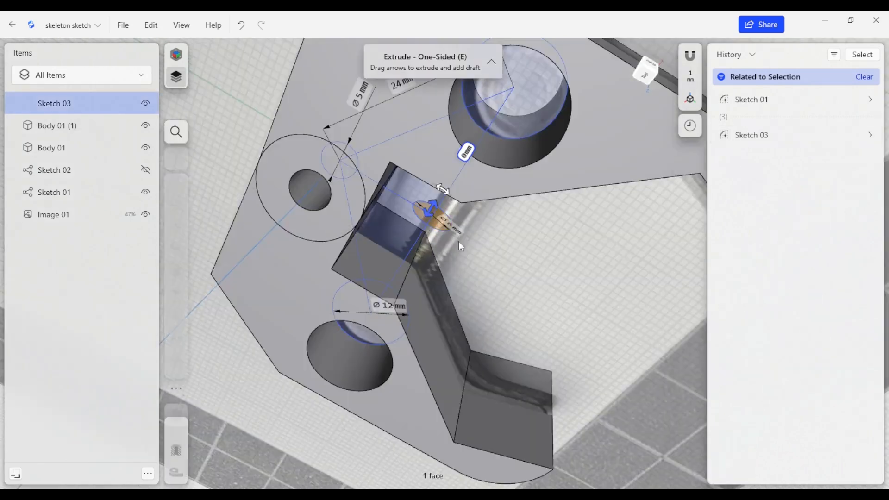
pyautogui.scroll(-3, 435, 205)
pyautogui.moveTo(438, 207)
pyautogui.mouseDown()
pyautogui.moveTo(538, 83)
pyautogui.moveTo(501, 112)
pyautogui.moveTo(530, 84)
pyautogui.mouseUp()
pyautogui.scroll(-1, 558, 104)
pyautogui.scroll(-1, 558, 104)
pyautogui.moveTo(557, 104); pyautogui.dragTo(498, 307, button='middle')
pyautogui.click(501, 231)
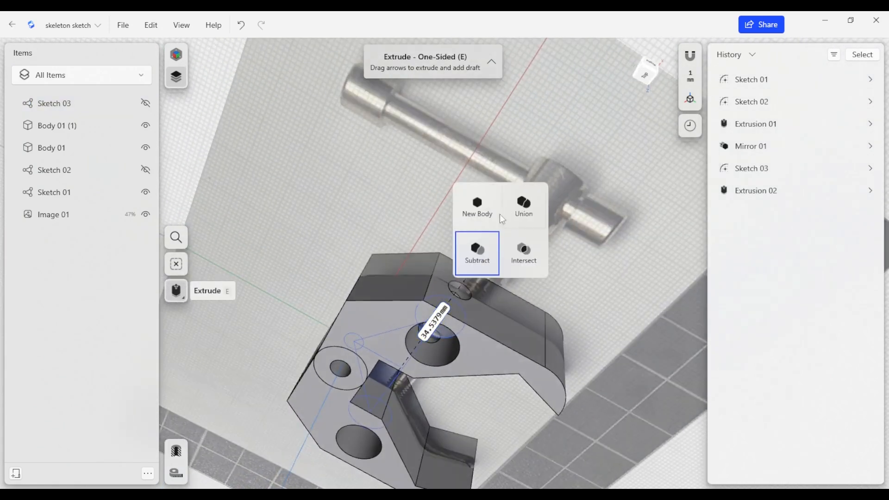
pyautogui.click(477, 214)
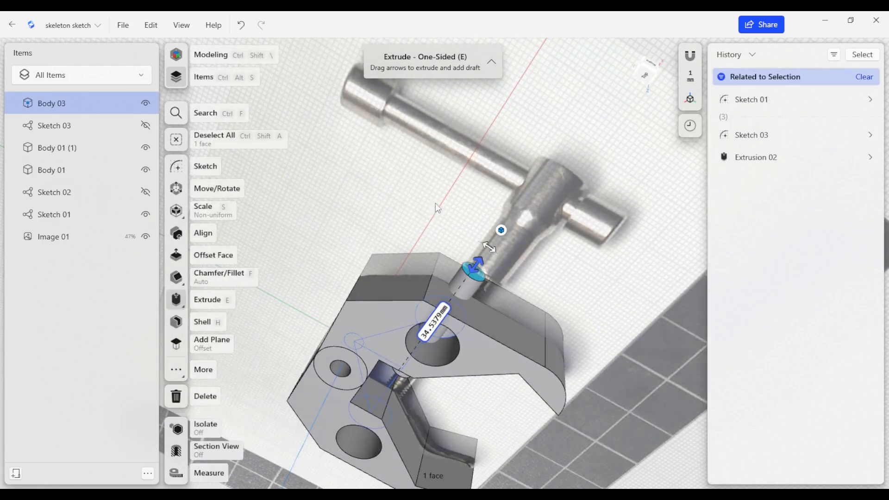
# Edit the rod's extrusion to be symmetric with a distance of 35 mm
pyautogui.moveTo(435, 204); pyautogui.dragTo(419, 213, button='right')
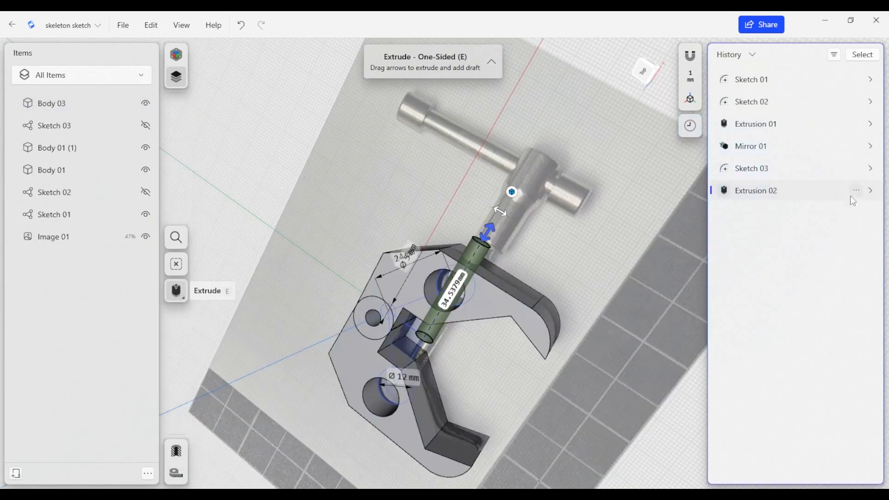
pyautogui.click(871, 191)
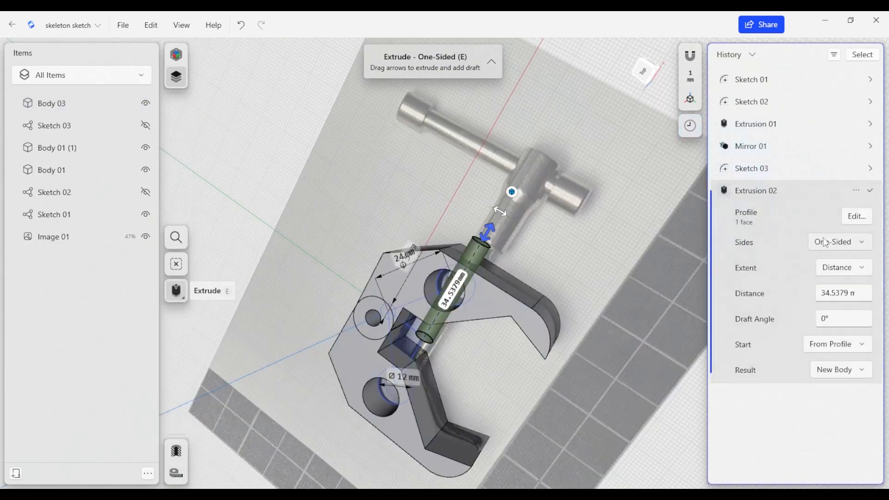
pyautogui.click(852, 241)
pyautogui.click(836, 260)
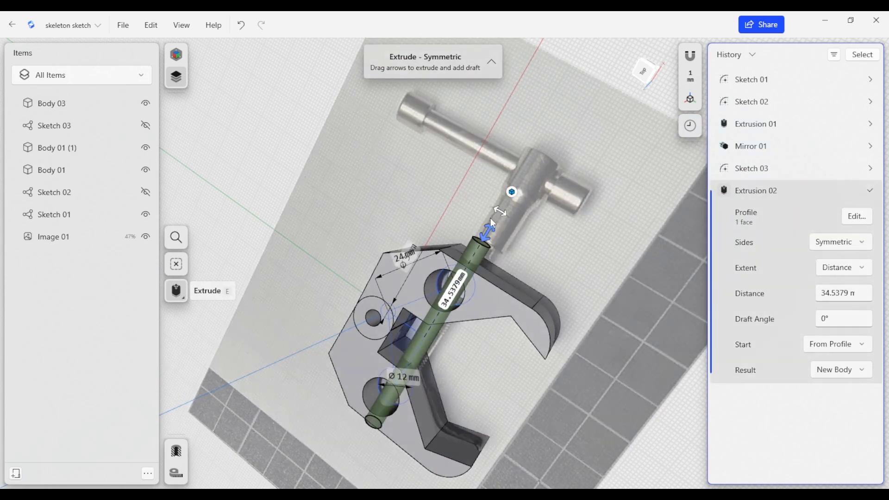
pyautogui.click(842, 295)
pyautogui.write('35')
pyautogui.press('Return')
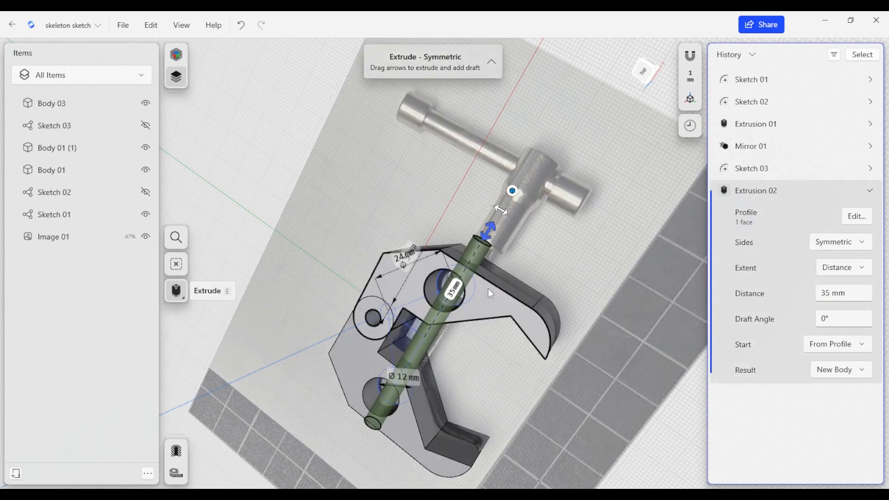
pyautogui.moveTo(438, 297); pyautogui.dragTo(434, 323, button='right')
pyautogui.click(663, 436)
# Clear the selection and start a new sketch on the ground plane
pyautogui.moveTo(499, 247); pyautogui.dragTo(568, 304, button='right')
pyautogui.scroll(-3, 568, 302)
pyautogui.scroll(3, 491, 232)
pyautogui.scroll(-3, 491, 233)
pyautogui.scroll(6, 491, 234)
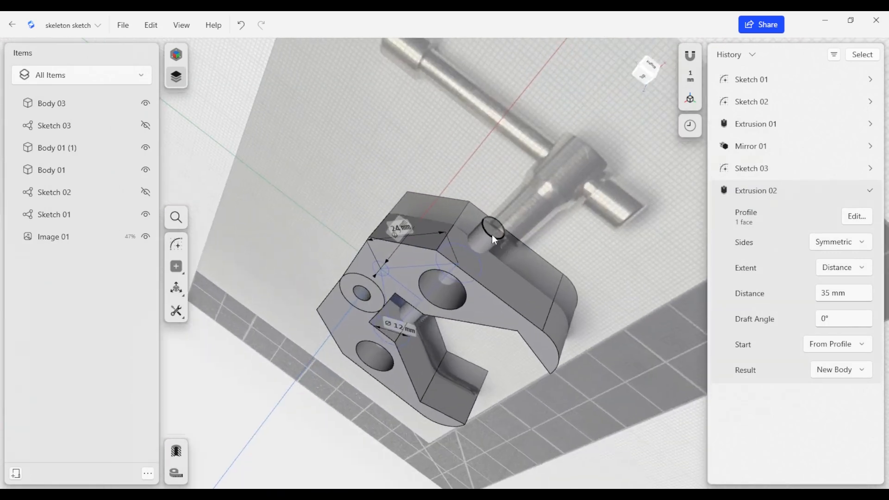
pyautogui.click(492, 235)
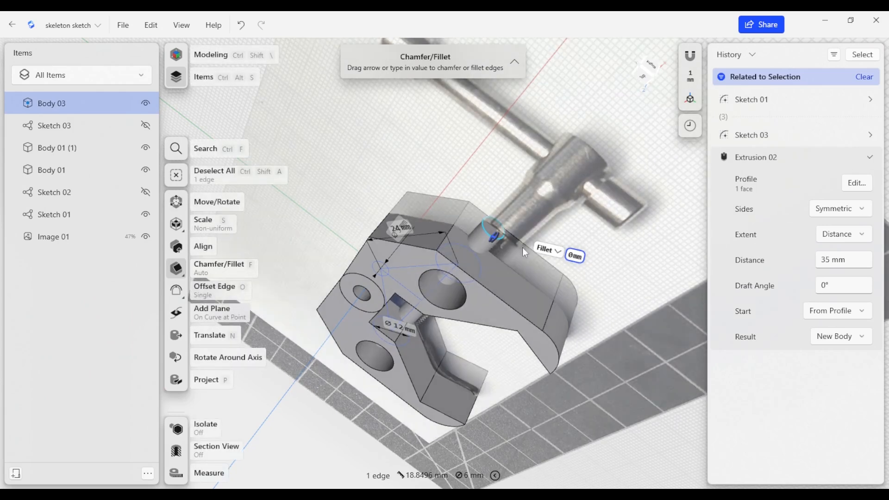
pyautogui.click(444, 176)
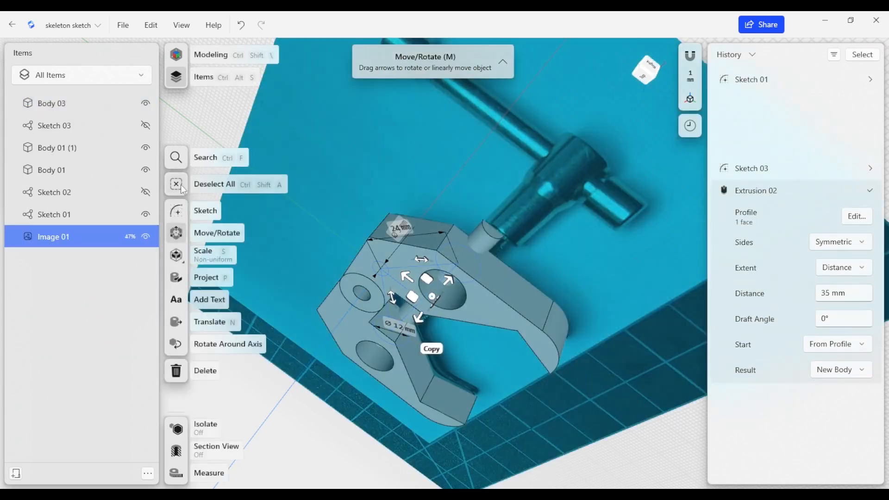
pyautogui.click(203, 111)
pyautogui.click(185, 246)
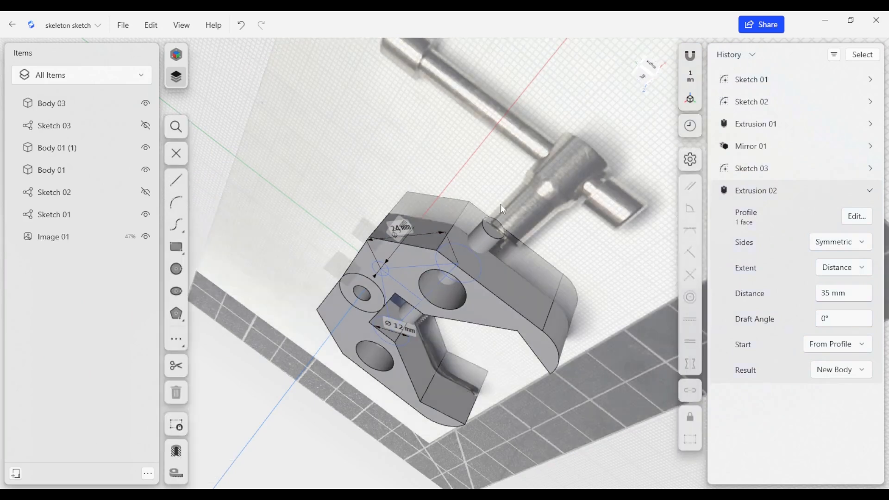
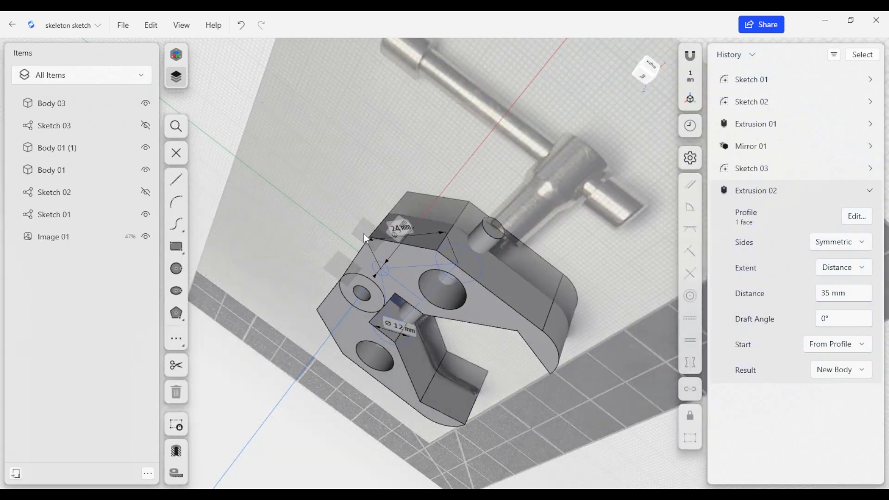
# Project the rod's end edge nearest the T-handle into the new sketch
pyautogui.press('l')
pyautogui.scroll(3, 452, 265)
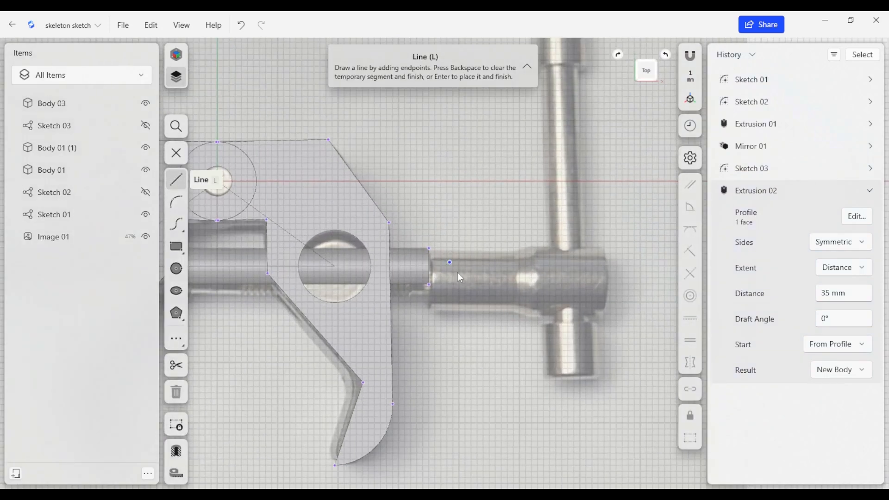
pyautogui.press('p')
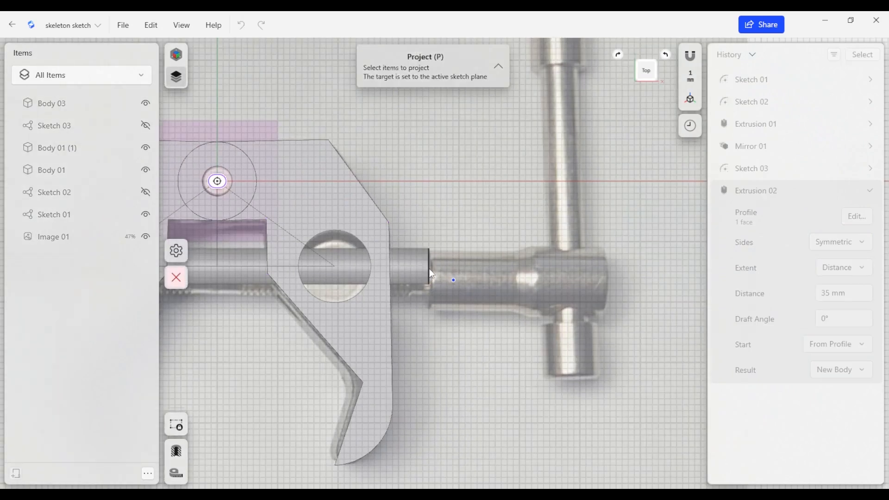
pyautogui.click(428, 271)
pyautogui.click(176, 238)
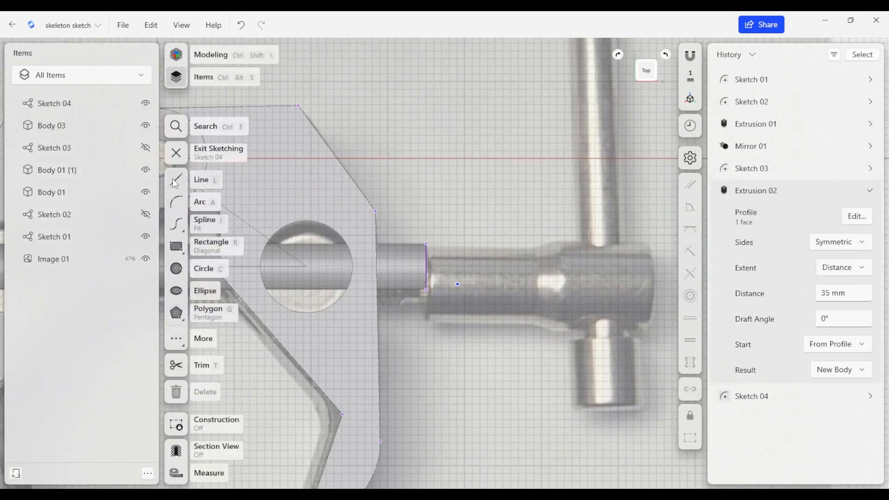
# Sketch a stepped six-line half profile of the handle head from the rod's end corner, about 28.4 mm long and 8.5 mm high
pyautogui.click(176, 179)
pyautogui.click(426, 244)
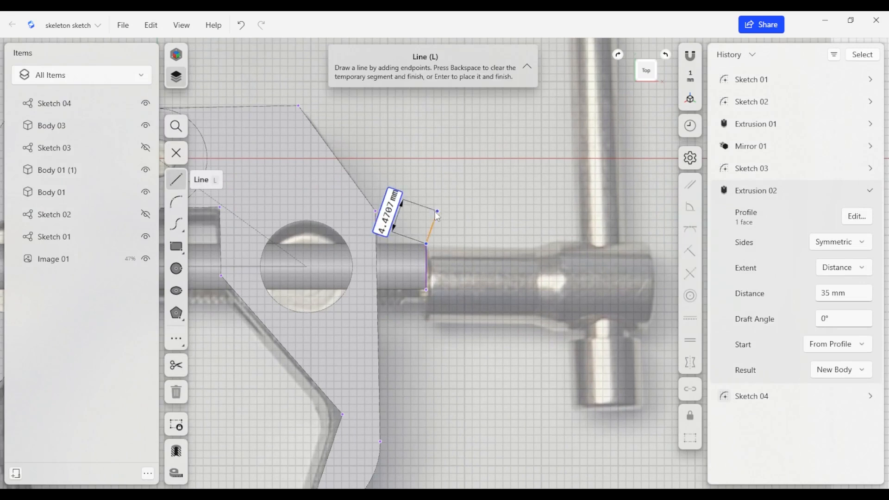
pyautogui.click(427, 217)
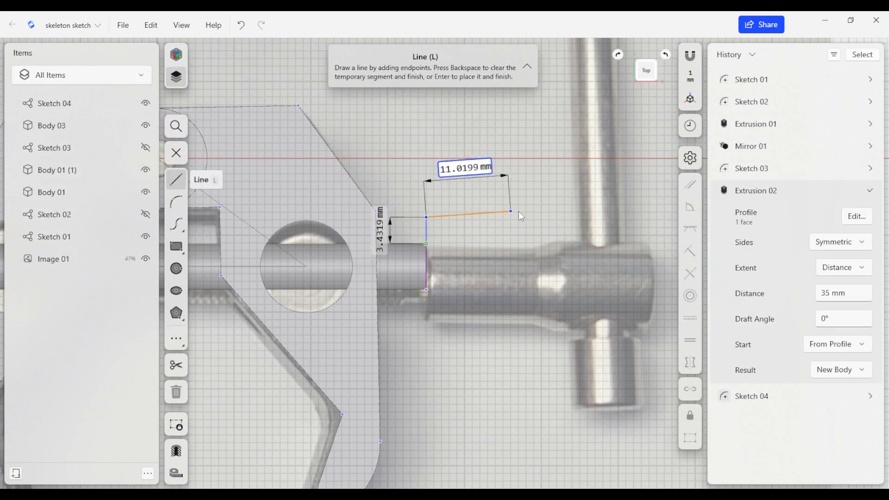
pyautogui.click(531, 215)
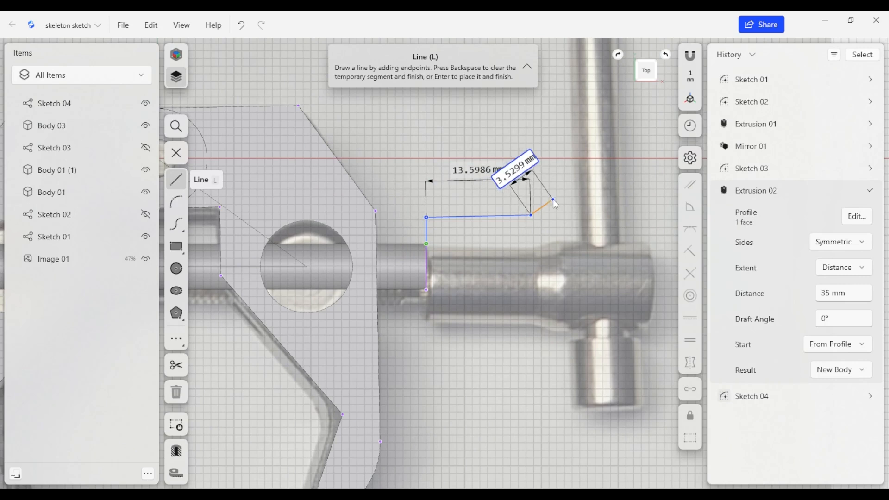
pyautogui.click(550, 203)
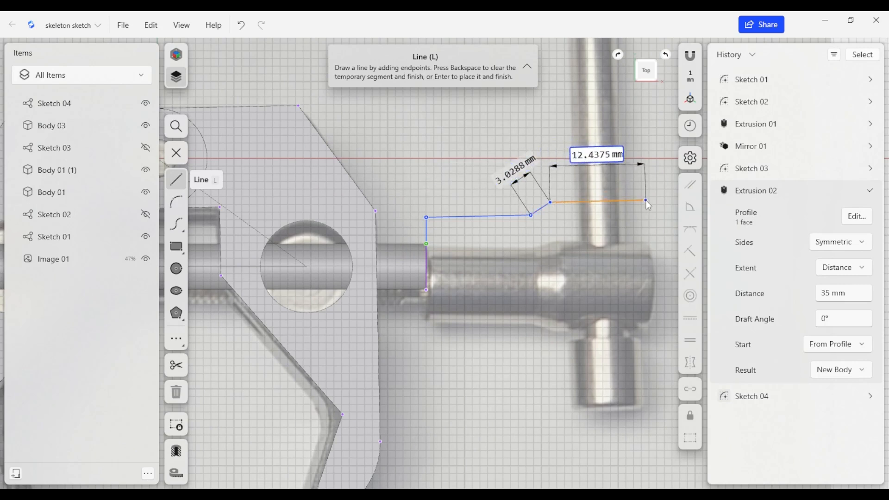
pyautogui.click(646, 200)
pyautogui.click(647, 267)
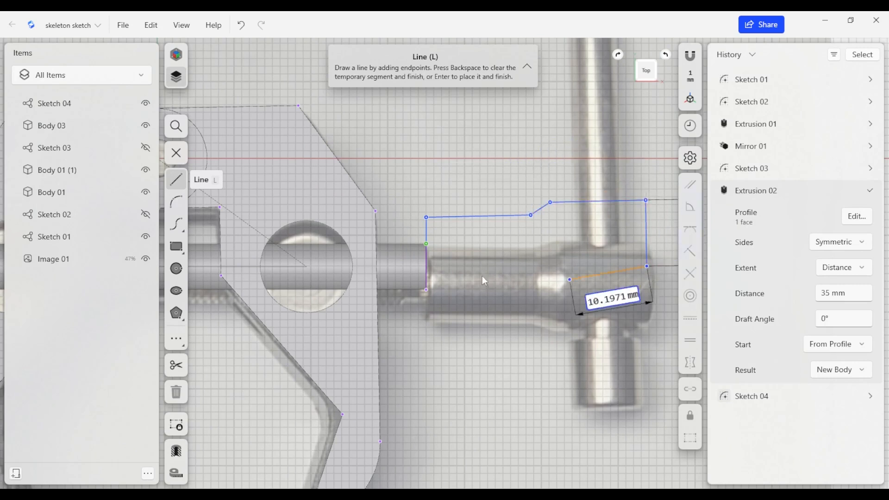
pyautogui.click(428, 268)
pyautogui.press('BackSpace')
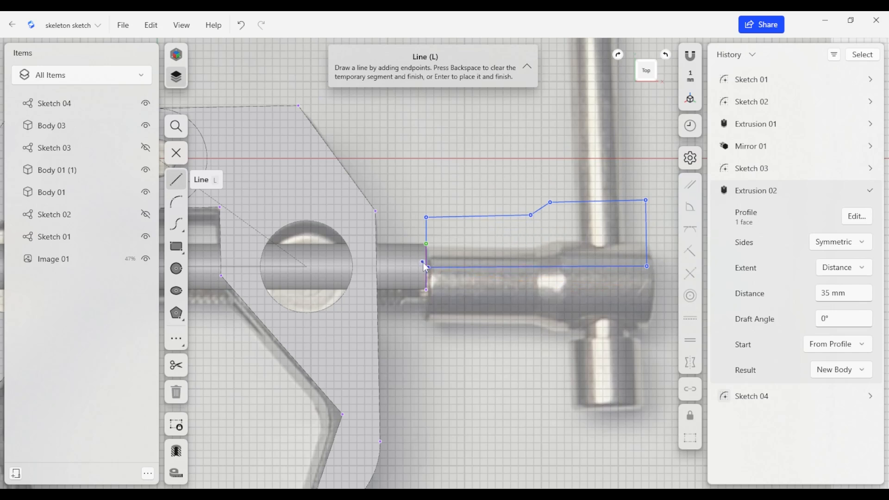
pyautogui.press('Escape')
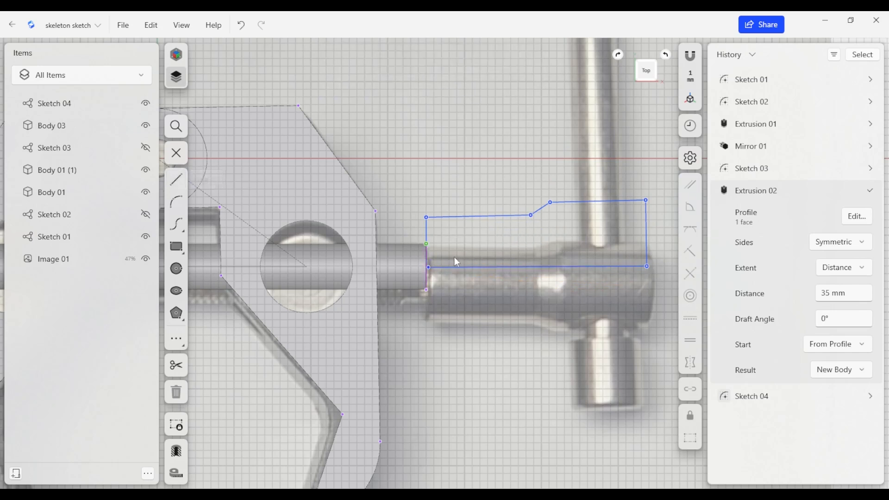
# Constrain the open endpoint of the profile's base line to the midpoint of the projected rod edge
pyautogui.click(427, 267)
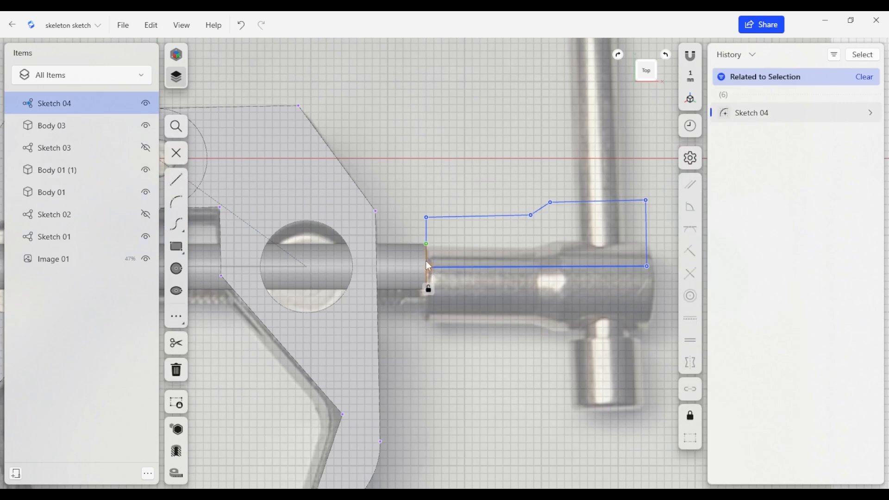
pyautogui.click(426, 260)
pyautogui.click(690, 277)
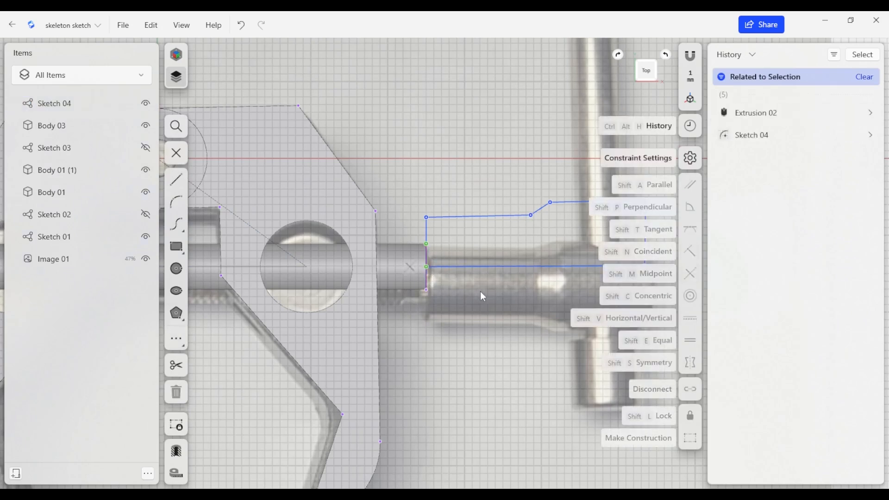
# Constrain the profile's far end line to vertical and adjust its outer corner
pyautogui.scroll(-2, 480, 290)
pyautogui.moveTo(519, 287); pyautogui.dragTo(447, 276, button='middle')
pyautogui.press('Escape')
pyautogui.doubleClick(451, 260)
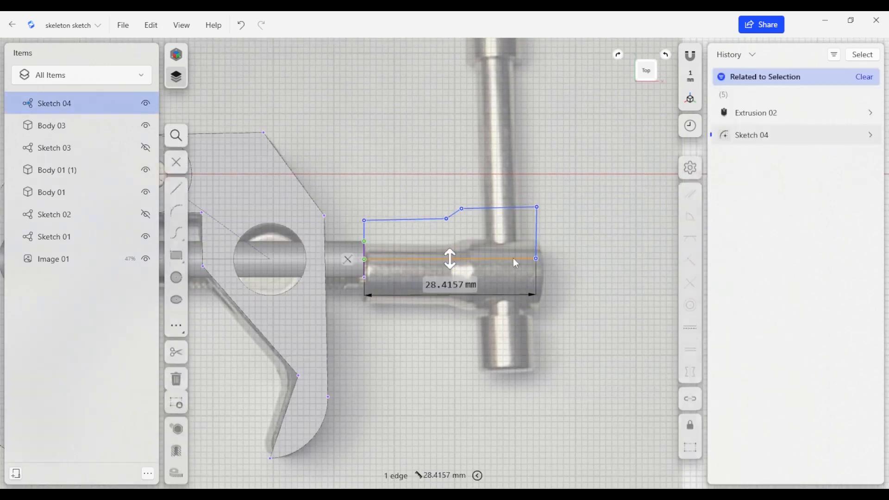
pyautogui.click(568, 242)
pyautogui.click(537, 233)
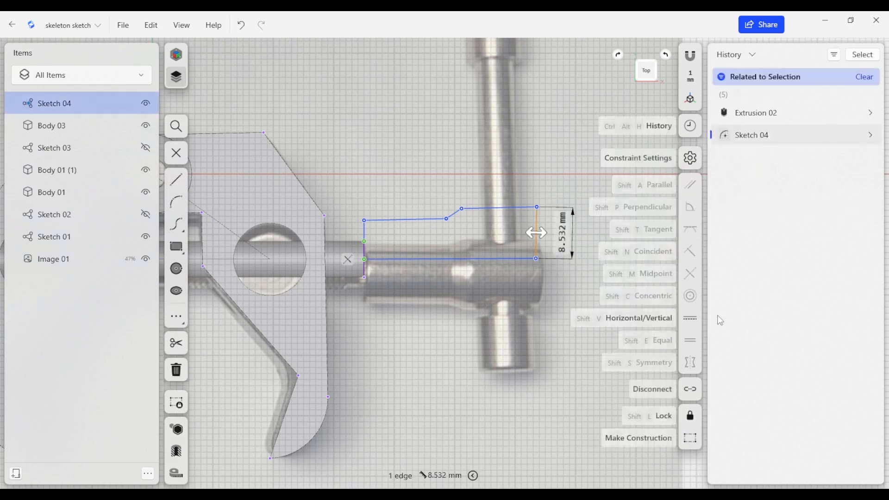
pyautogui.moveTo(537, 208); pyautogui.dragTo(538, 207)
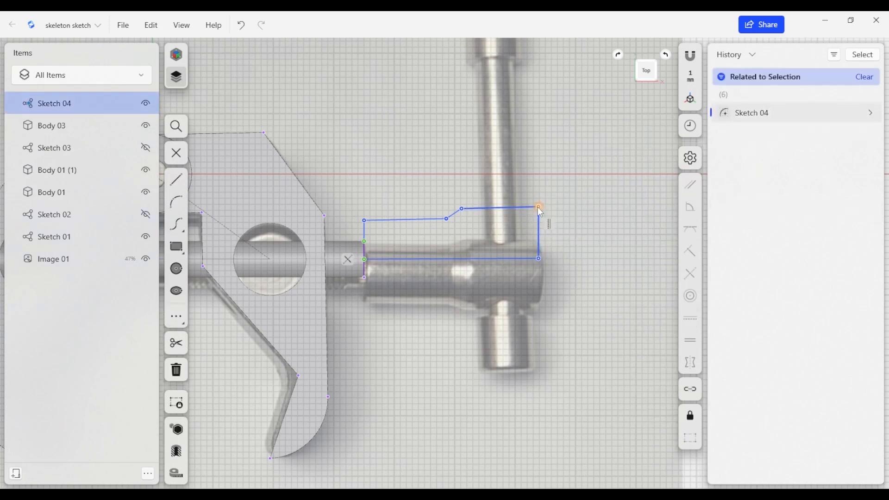
# Constrain both upper lines of the handle head profile parallel to its base line
pyautogui.click(518, 208)
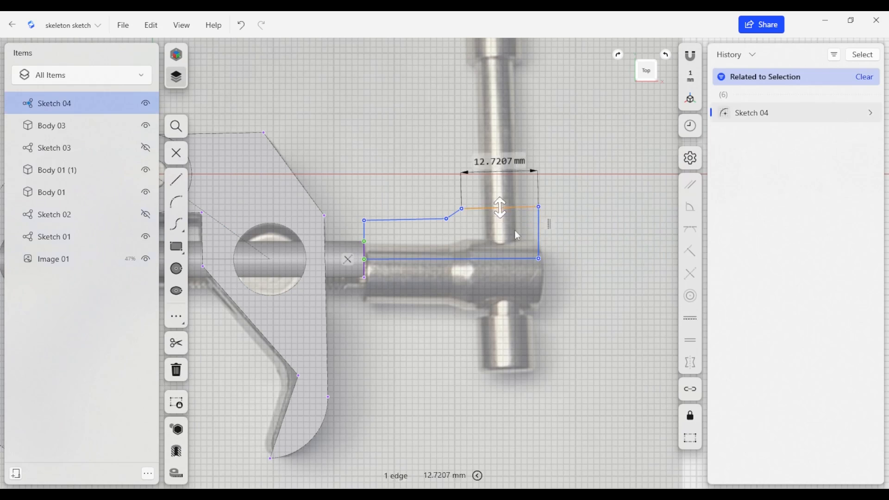
pyautogui.click(502, 258)
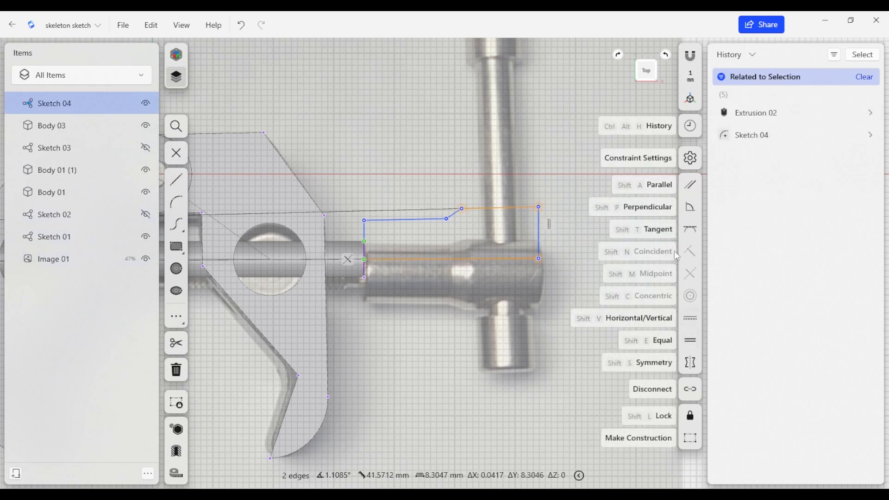
pyautogui.click(690, 185)
pyautogui.click(408, 220)
pyautogui.click(448, 257)
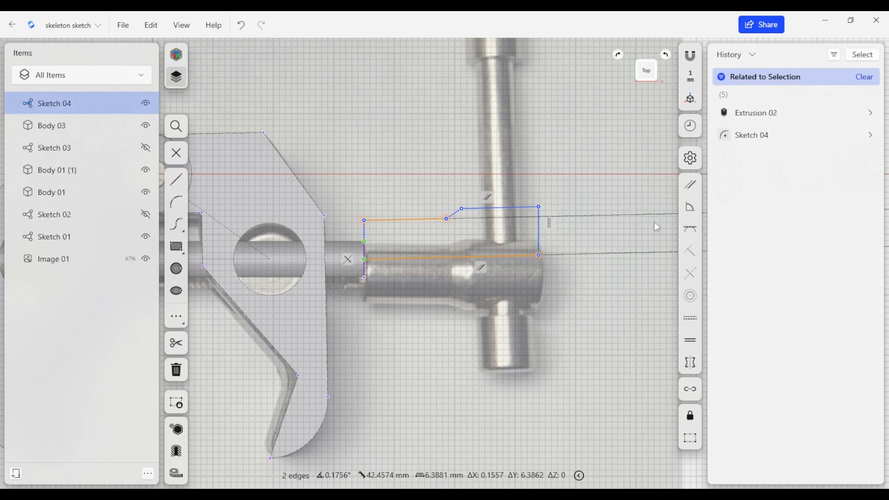
pyautogui.click(690, 185)
# Adjust the profile's far base corner and constrain the far end line perpendicular to the base line
pyautogui.moveTo(538, 256)
pyautogui.mouseDown()
pyautogui.moveTo(542, 273)
pyautogui.moveTo(541, 255)
pyautogui.mouseUp()
pyautogui.click(541, 246)
pyautogui.click(527, 254)
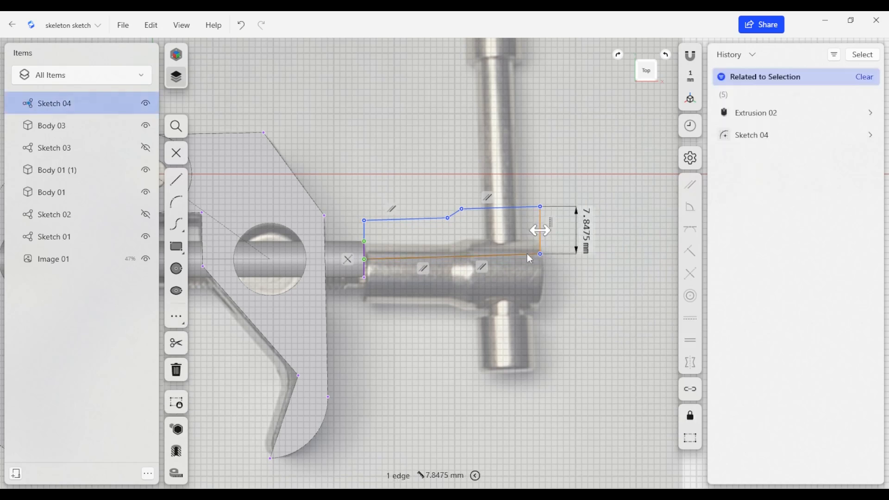
pyautogui.click(690, 210)
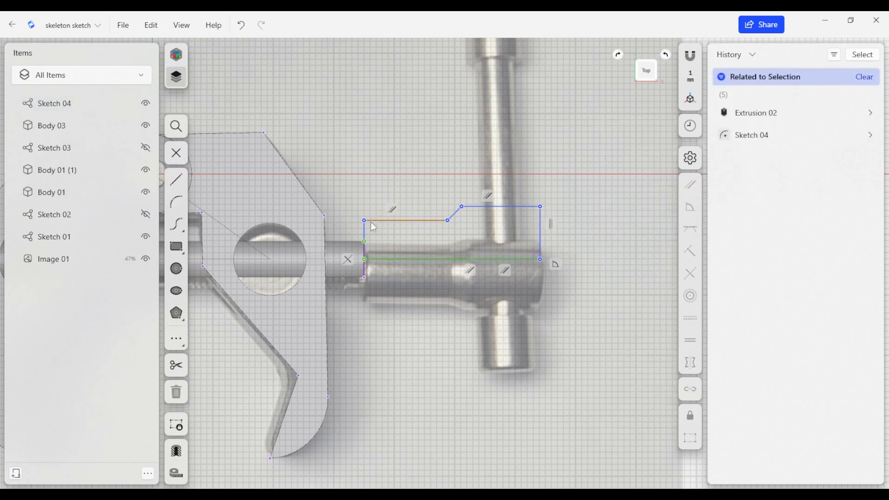
# Shift the profile's upper corner nearest the rod and constrain its short end line parallel to the projected rod edge
pyautogui.moveTo(367, 224)
pyautogui.mouseDown()
pyautogui.moveTo(398, 237)
pyautogui.moveTo(369, 224)
pyautogui.moveTo(367, 233)
pyautogui.mouseUp()
pyautogui.click(366, 232)
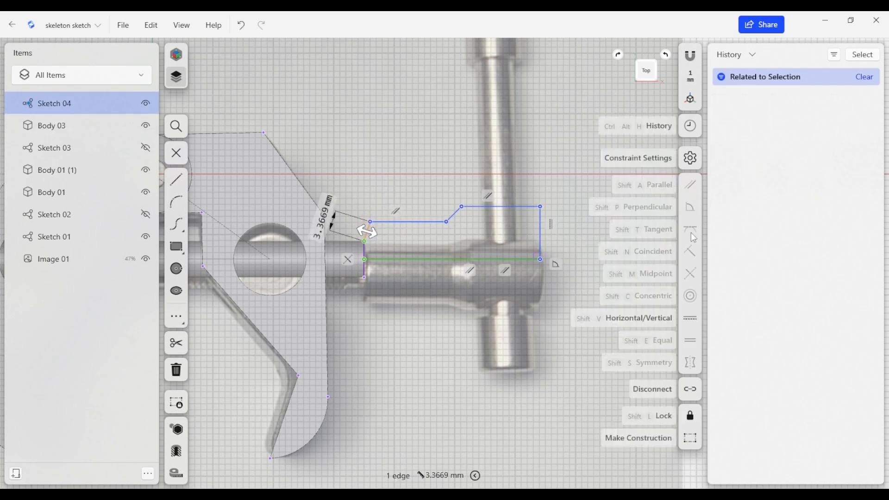
pyautogui.click(605, 227)
pyautogui.click(367, 232)
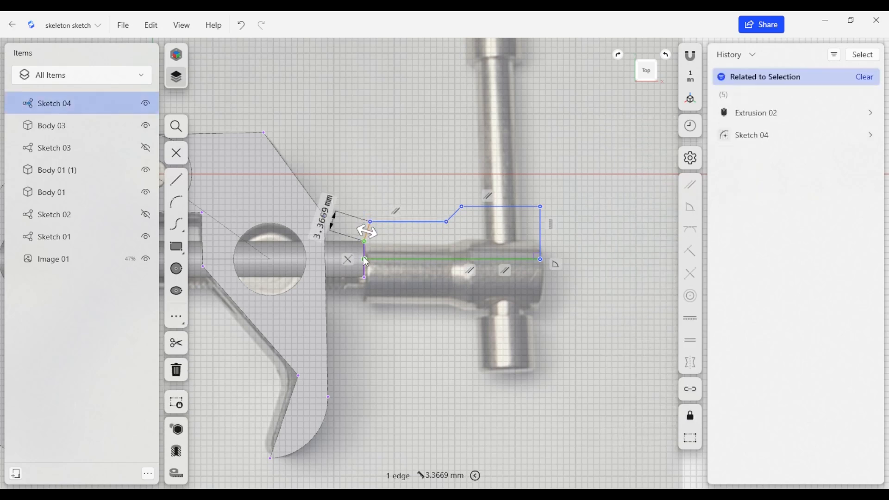
pyautogui.click(365, 254)
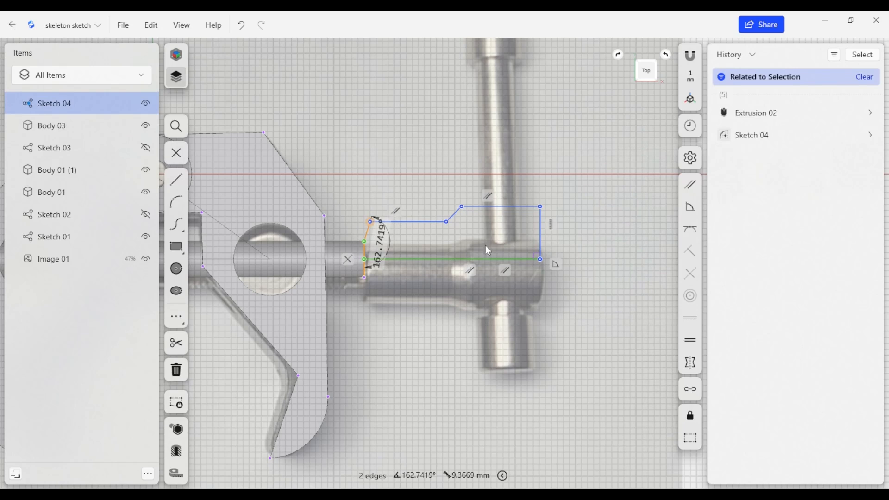
pyautogui.click(691, 185)
# Reshape the profile's sloped section by moving its corners and set the far end line's length to 8 mm
pyautogui.moveTo(440, 230); pyautogui.dragTo(462, 213)
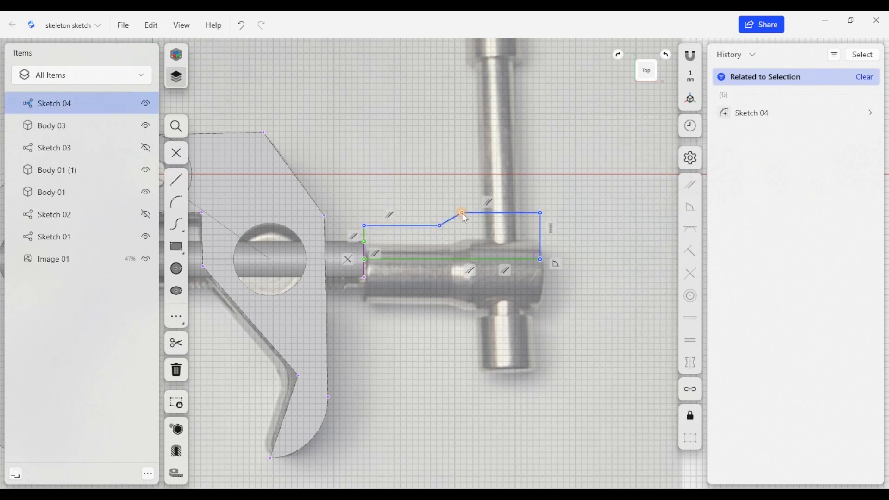
pyautogui.click(541, 241)
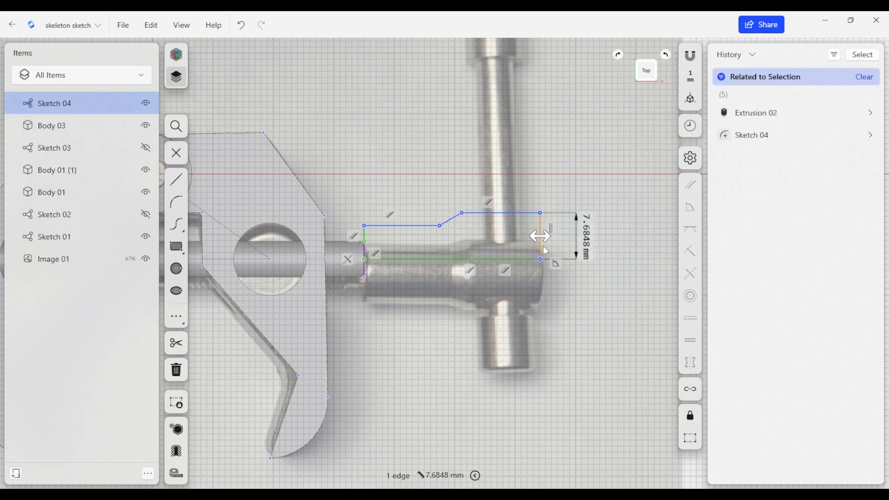
pyautogui.click(593, 244)
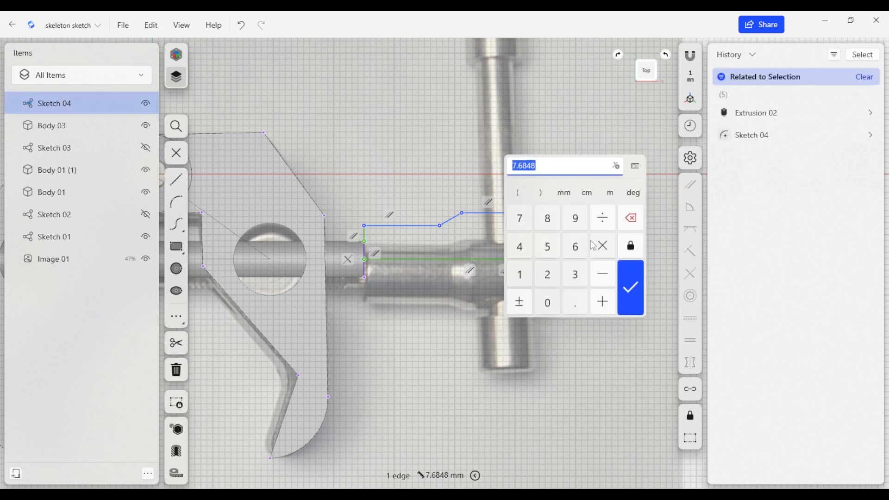
pyautogui.write('8')
pyautogui.press('Return')
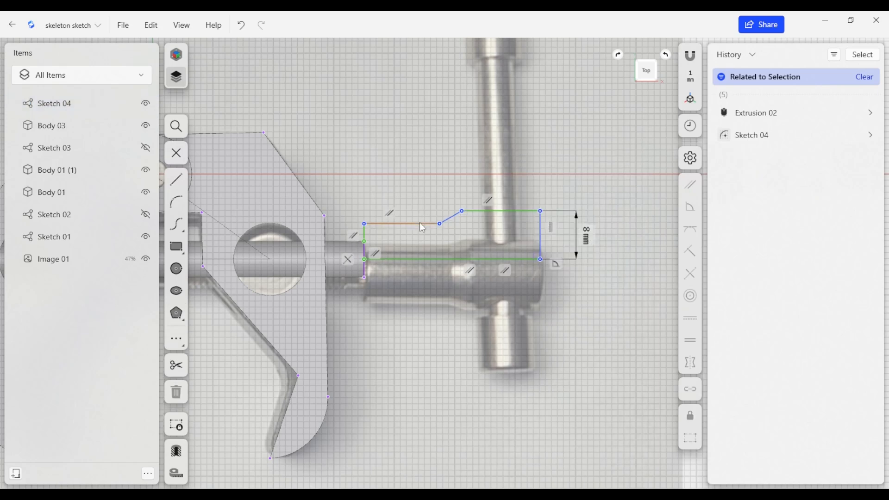
# Set the distance between the base line and the upper line nearest the rod to 6 mm
pyautogui.click(420, 224)
pyautogui.click(416, 260)
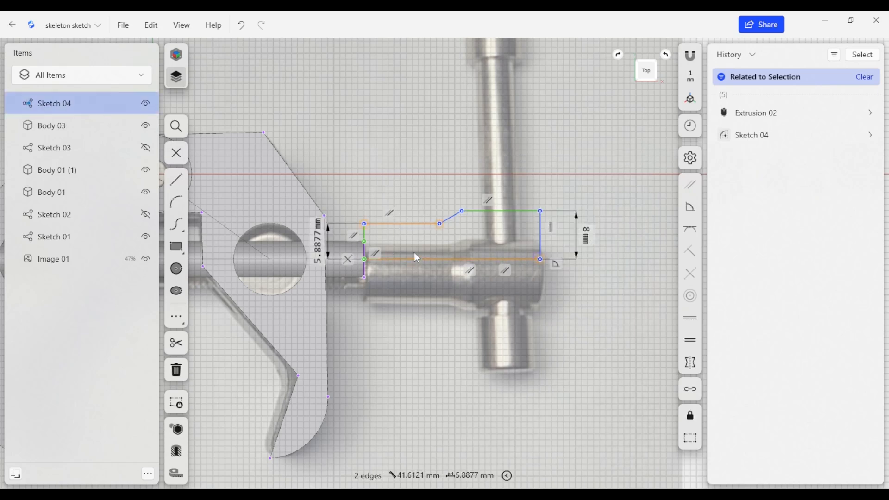
pyautogui.click(320, 246)
pyautogui.click(321, 250)
pyautogui.click(281, 242)
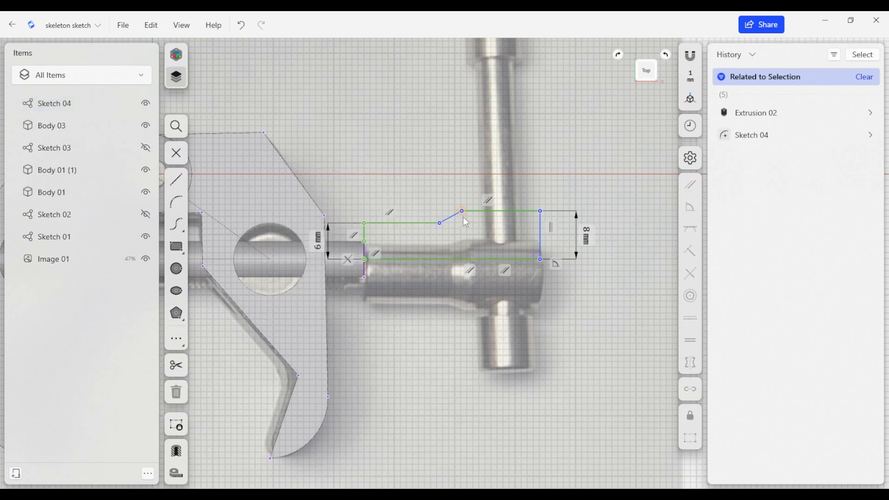
# Set the length of the profile's sloped line to 4 mm
pyautogui.click(450, 217)
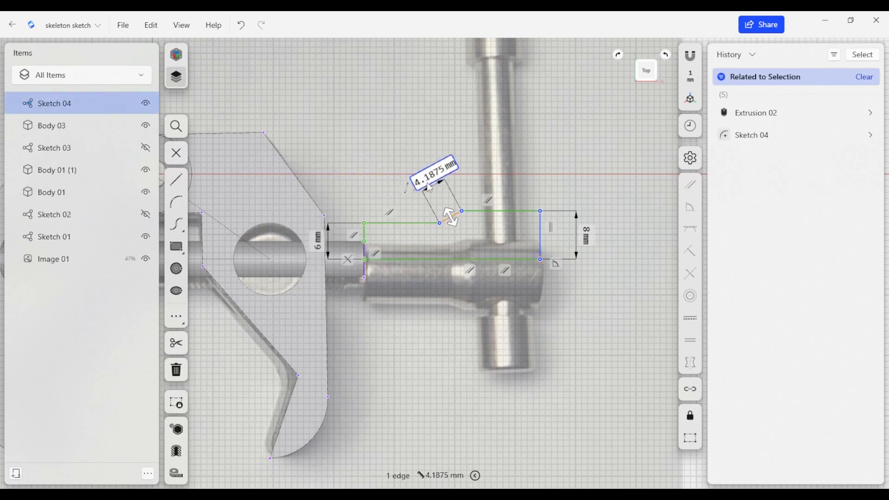
pyautogui.click(429, 188)
pyautogui.write('4')
pyautogui.press('Return')
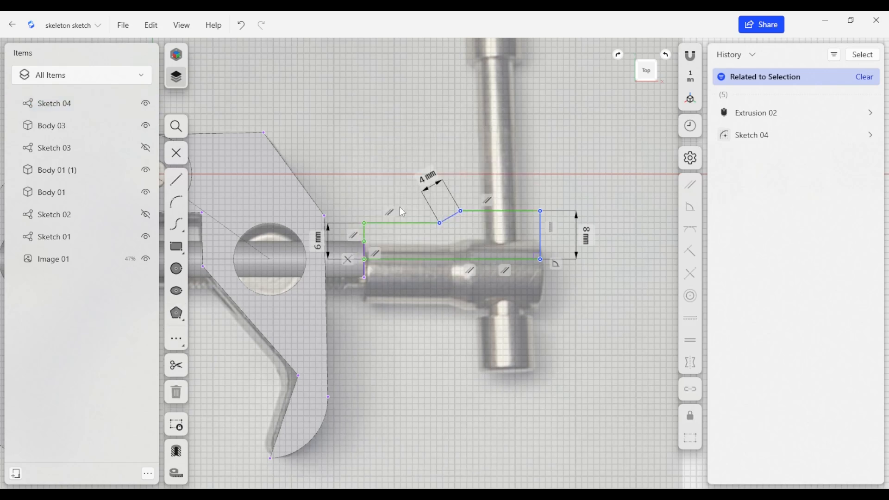
# Revolve the closed half profile 360° about its base line to form the solid handle head
pyautogui.scroll(-2, 551, 293)
pyautogui.scroll(3, 550, 291)
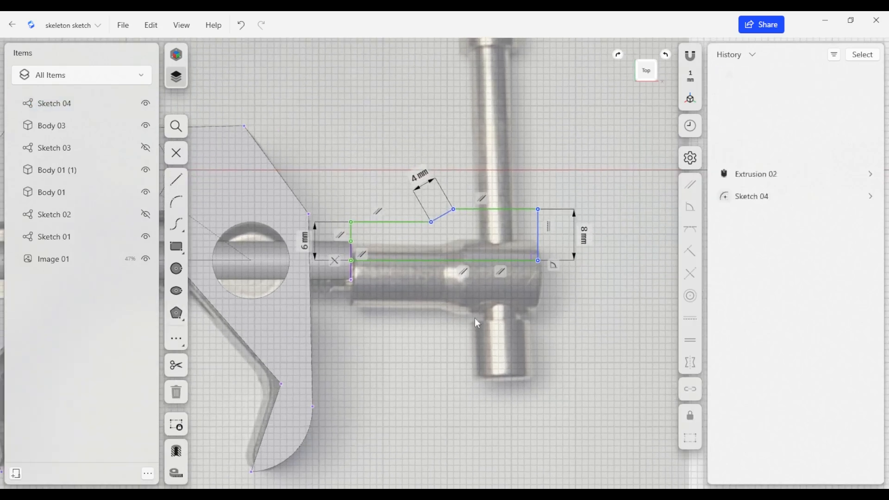
pyautogui.click(503, 252)
pyautogui.press('e')
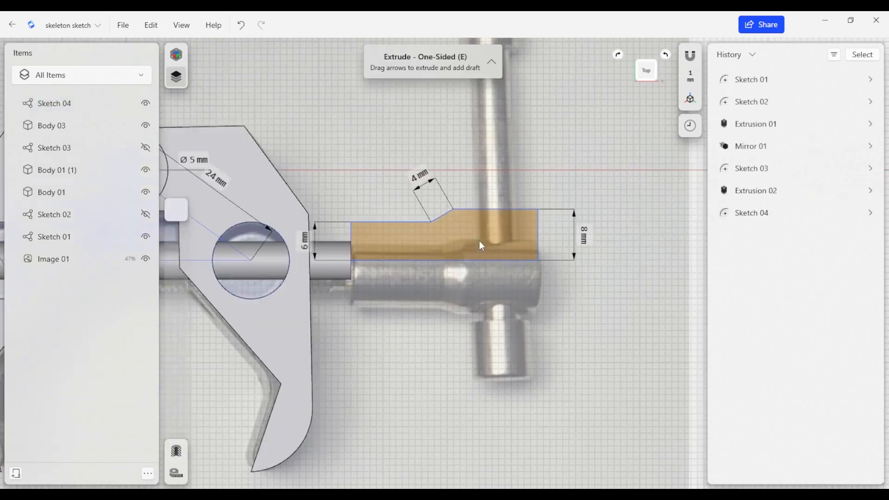
pyautogui.moveTo(422, 279); pyautogui.dragTo(374, 273, button='right')
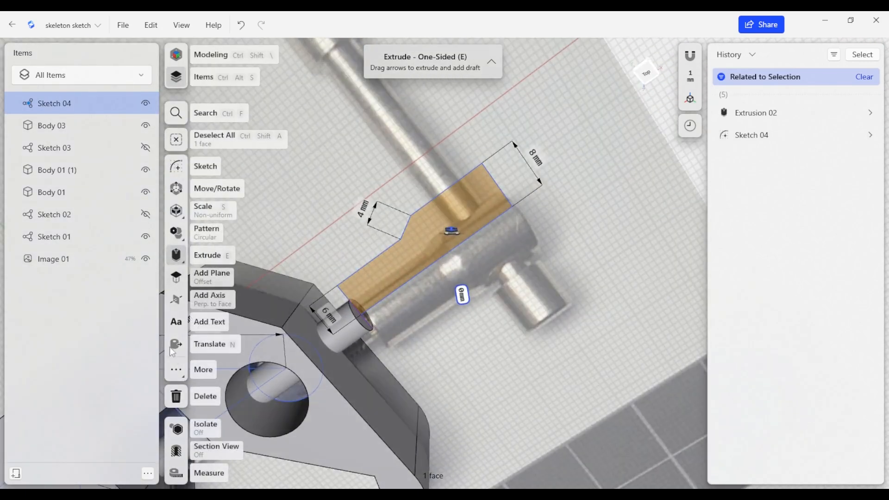
pyautogui.click(181, 371)
pyautogui.click(229, 407)
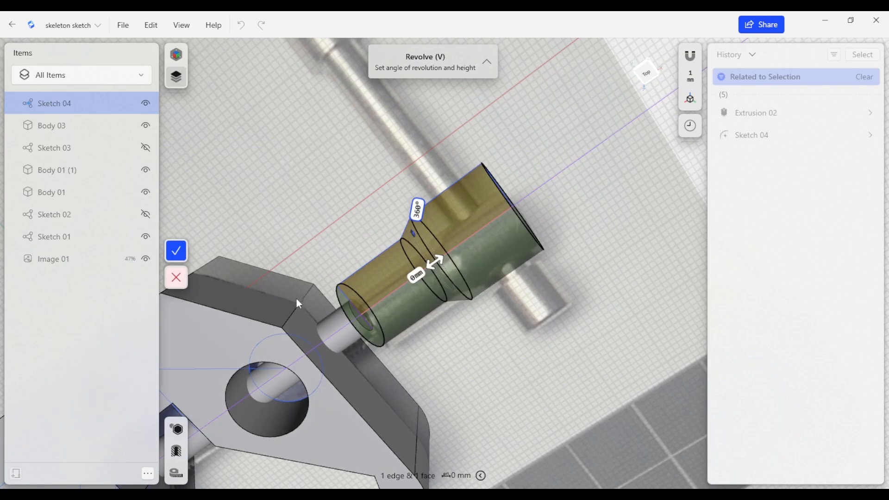
pyautogui.click(176, 251)
# Union the revolved handle head with the screw rod into a single body, without keeping the originals
pyautogui.moveTo(420, 211); pyautogui.dragTo(450, 209, button='right')
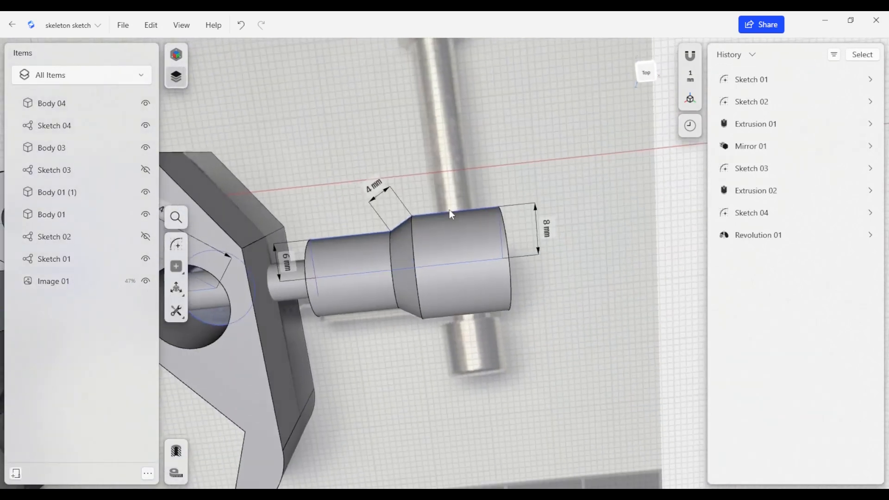
pyautogui.click(457, 257)
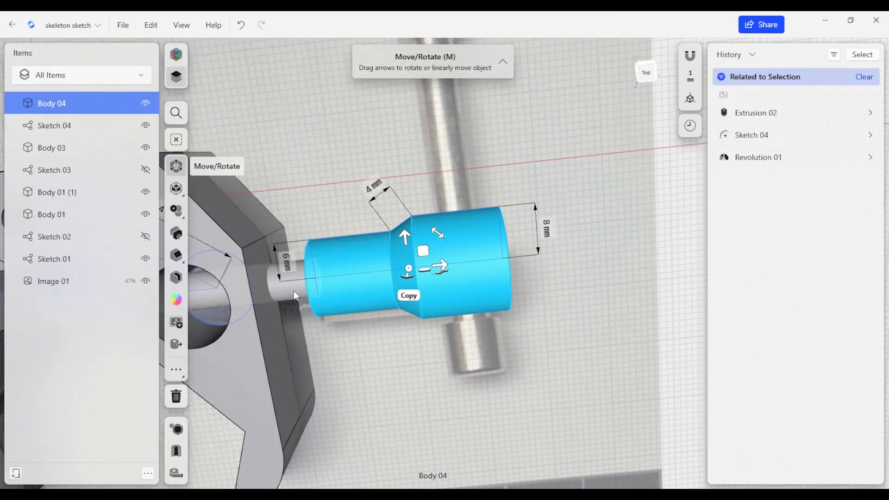
pyautogui.click(294, 290)
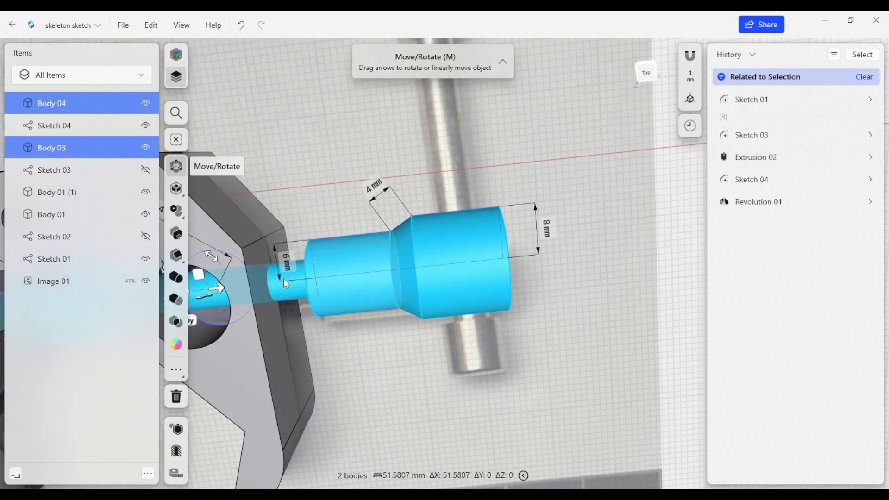
pyautogui.click(176, 277)
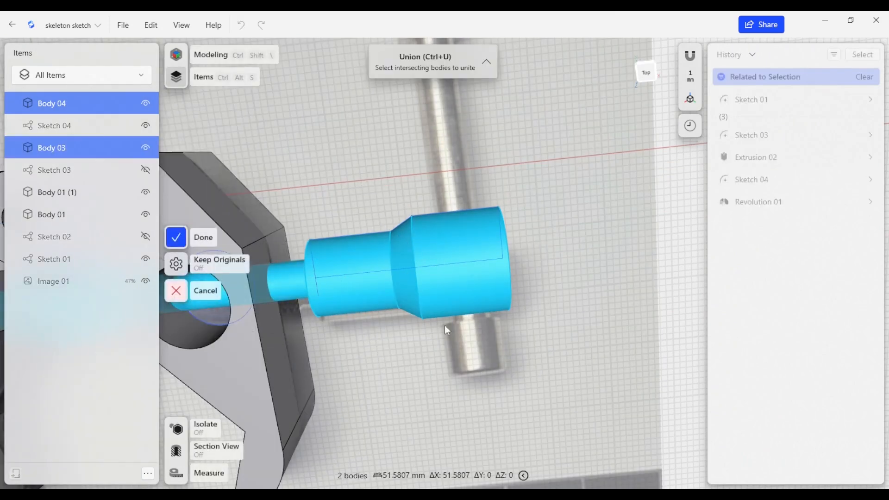
pyautogui.click(177, 239)
pyautogui.moveTo(432, 257); pyautogui.dragTo(271, 270, button='right')
pyautogui.moveTo(339, 299); pyautogui.dragTo(366, 273, button='right')
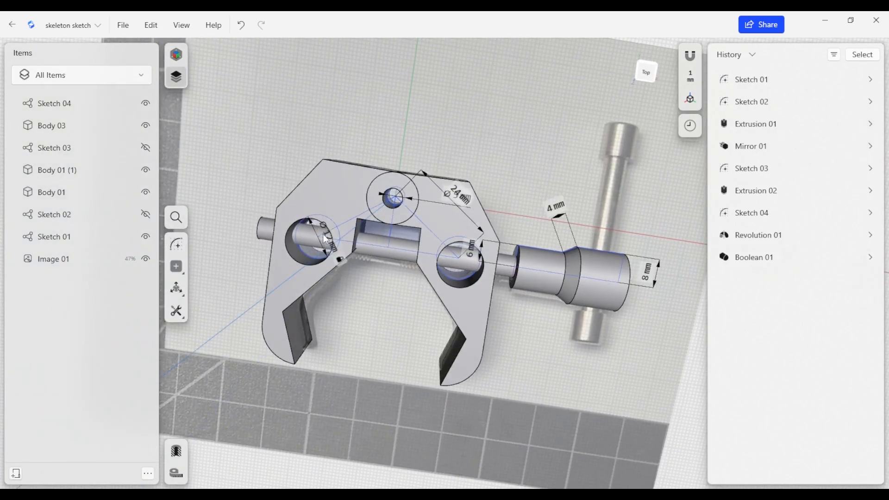
pyautogui.click(391, 230)
pyautogui.moveTo(394, 248)
pyautogui.mouseDown()
pyautogui.moveTo(324, 238)
pyautogui.moveTo(335, 269)
pyautogui.moveTo(296, 218)
pyautogui.moveTo(323, 260)
pyautogui.moveTo(314, 232)
pyautogui.moveTo(306, 235)
pyautogui.moveTo(321, 252)
pyautogui.moveTo(315, 242)
pyautogui.mouseUp()
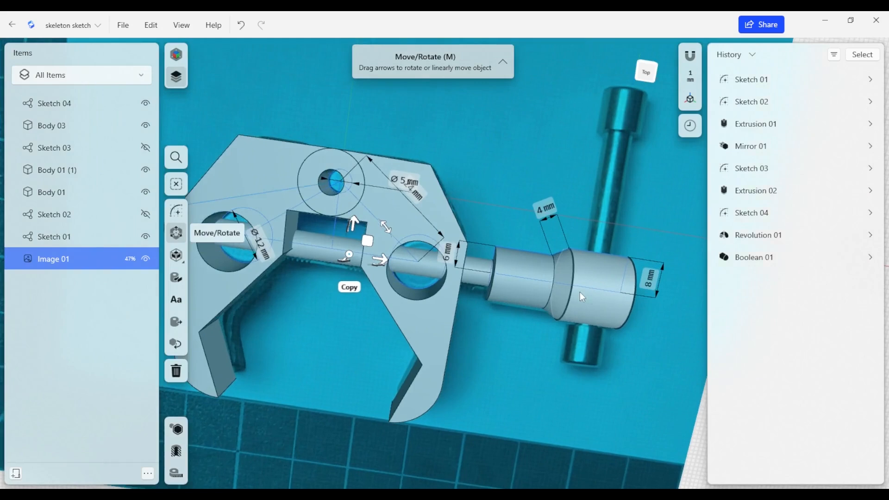
pyautogui.moveTo(579, 292); pyautogui.dragTo(520, 280, button='middle')
pyautogui.moveTo(504, 278)
pyautogui.mouseDown(button='right')
pyautogui.moveTo(502, 292)
pyautogui.moveTo(510, 286)
pyautogui.mouseUp(button='right')
# Reopen the handle head's profile sketch, Sketch 04, for editing
pyautogui.doubleClick(93, 105)
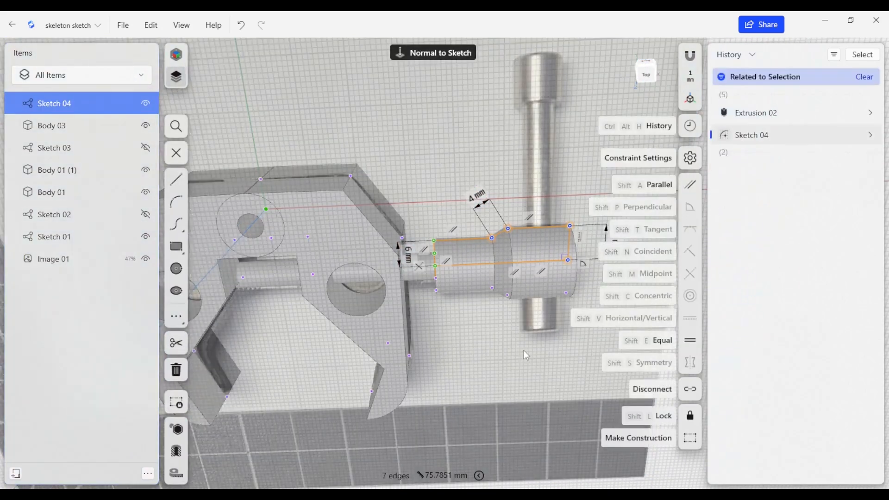
pyautogui.click(523, 351)
pyautogui.moveTo(567, 351); pyautogui.dragTo(505, 335, button='middle')
pyautogui.click(78, 102)
pyautogui.click(632, 318)
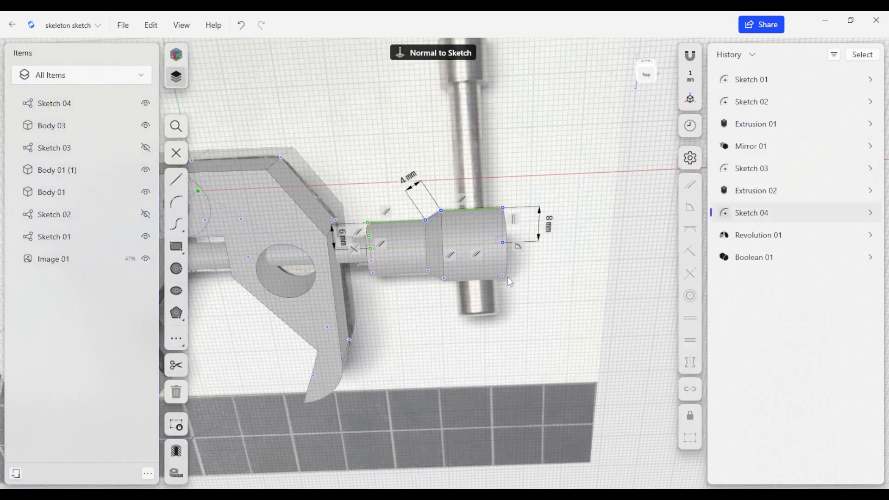
pyautogui.moveTo(477, 268); pyautogui.dragTo(450, 214, button='right')
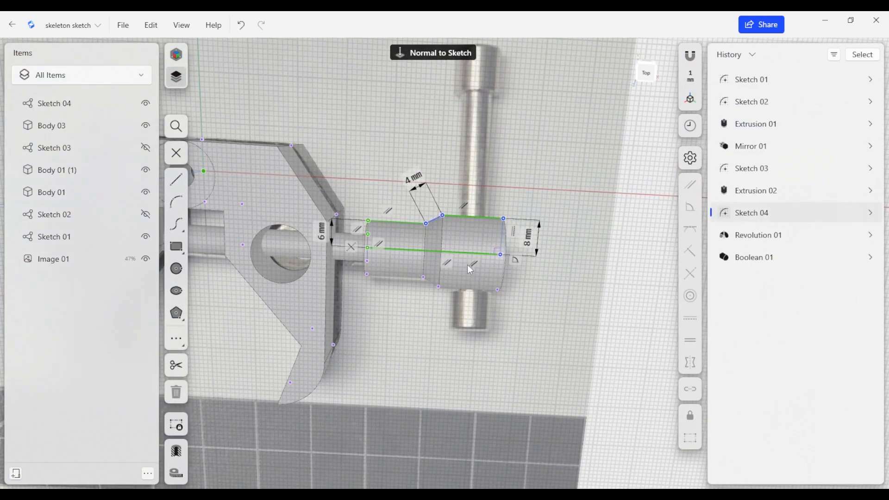
pyautogui.moveTo(458, 260); pyautogui.dragTo(426, 246, button='middle')
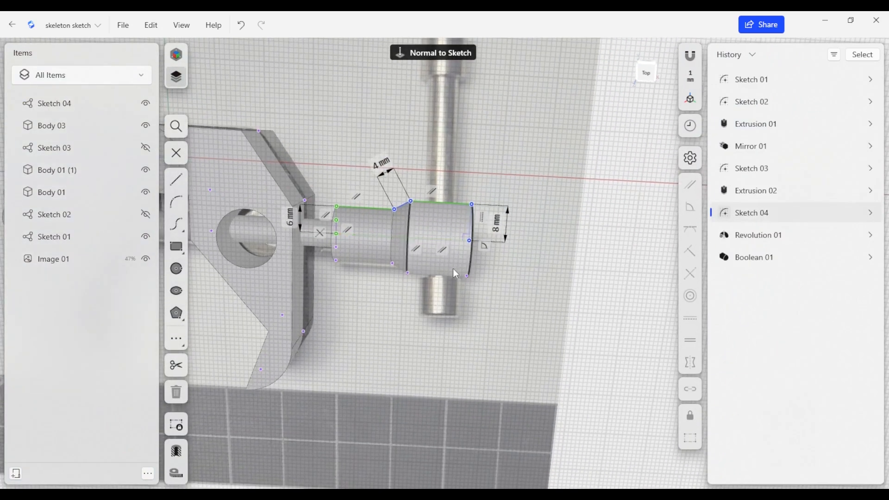
# Sketch a 7 mm diameter circle on the head's centreline where the T-bar crosses it, and exit the sketch
pyautogui.press('c')
pyautogui.click(439, 239)
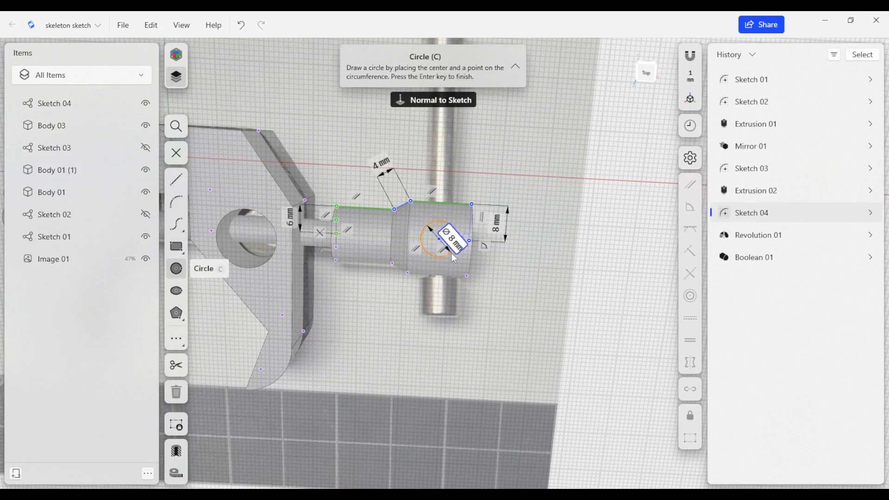
pyautogui.press('Return')
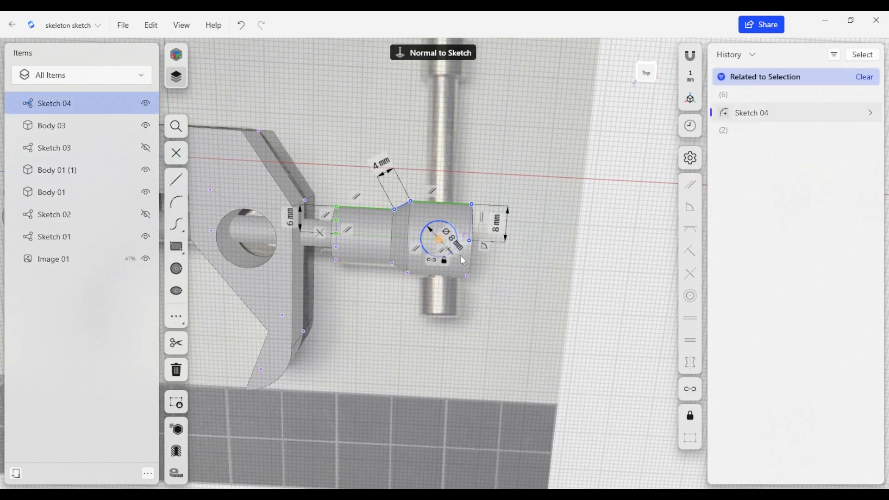
pyautogui.click(461, 258)
pyautogui.write('7')
pyautogui.press('Return')
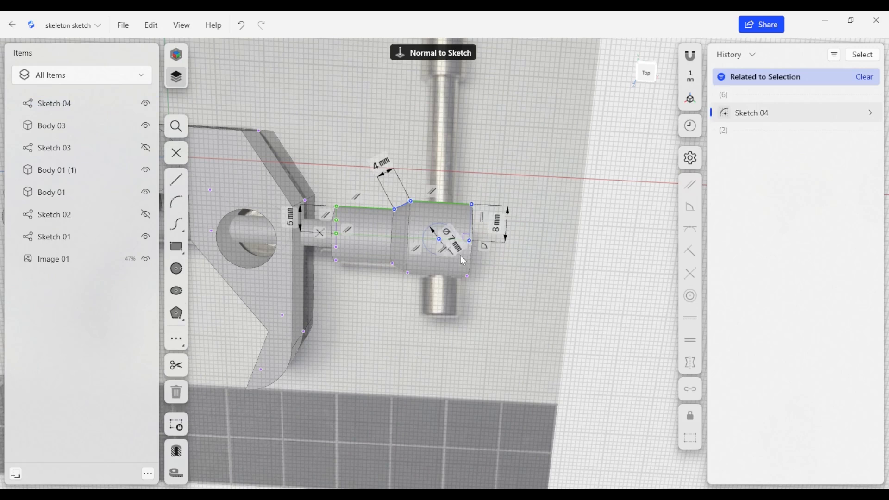
pyautogui.press('Escape')
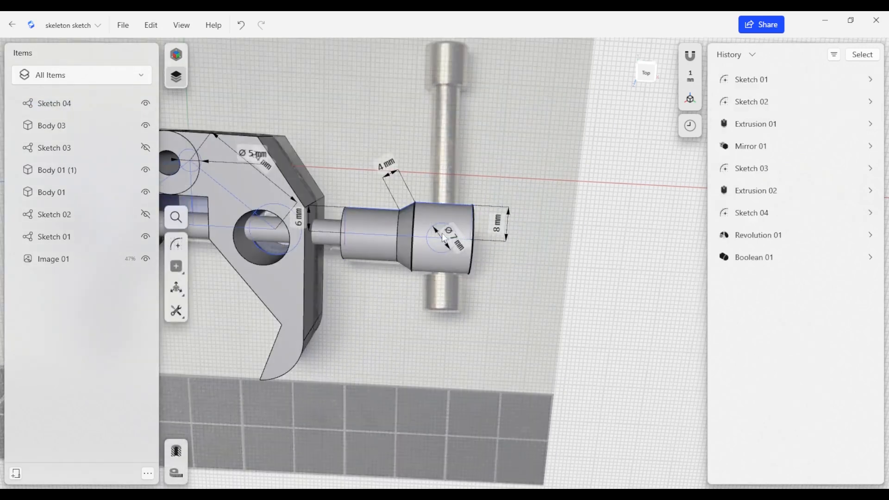
# Hide Body 03, the screw with its handle head, to expose the circle profile beneath it
pyautogui.scroll(-2, 473, 257)
pyautogui.scroll(5, 468, 266)
pyautogui.click(326, 231)
pyautogui.click(139, 127)
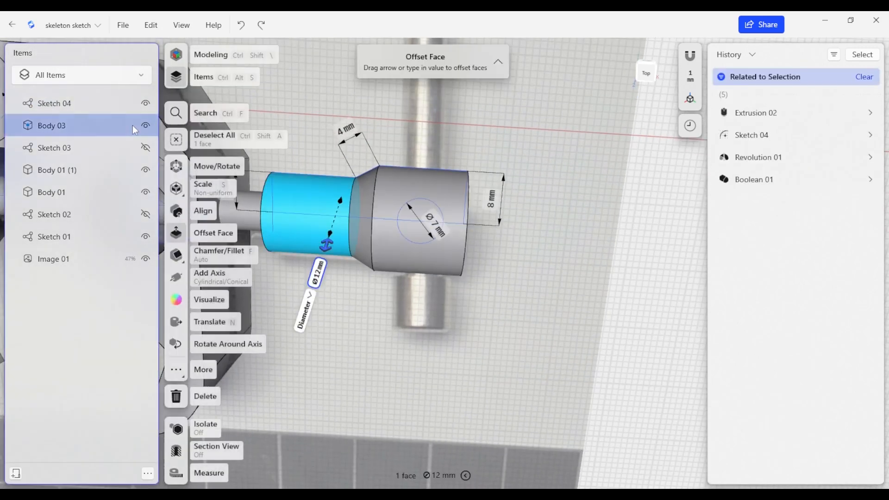
pyautogui.click(144, 127)
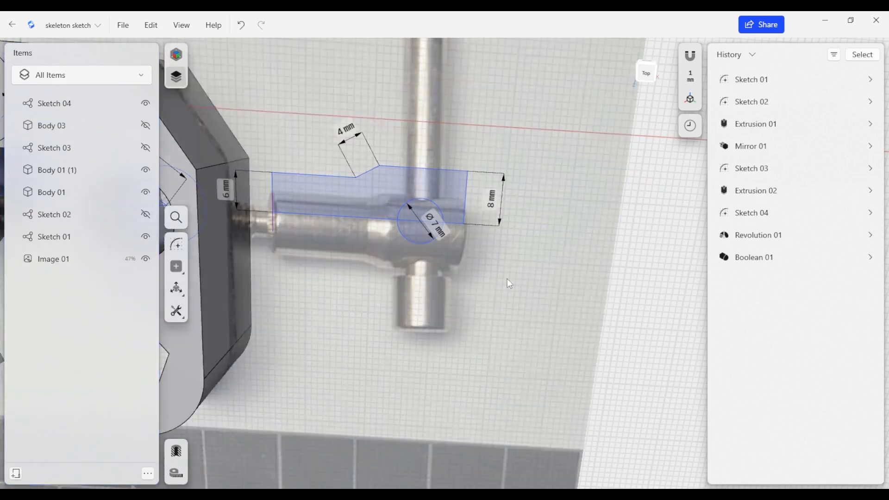
# Extrude both halves of the 7 mm circle about 22 mm as a new cylinder, and show Body 03 again
pyautogui.click(424, 232)
pyautogui.click(412, 219)
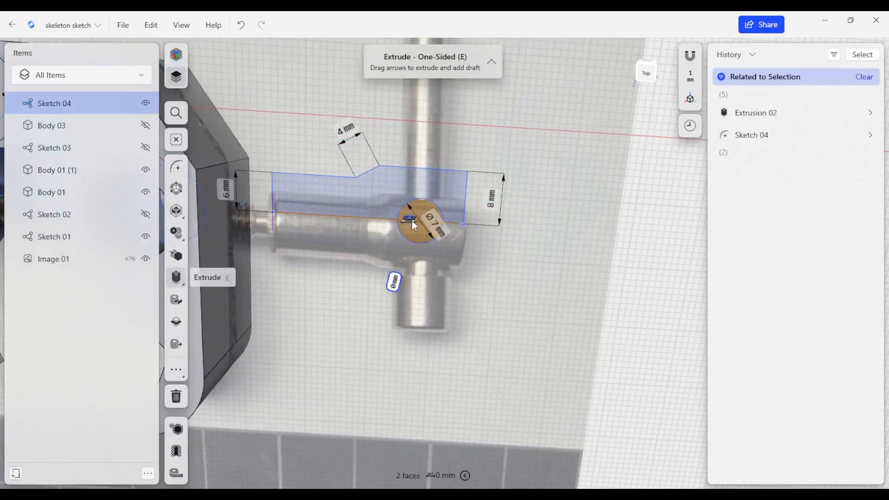
pyautogui.moveTo(410, 216); pyautogui.dragTo(413, 246)
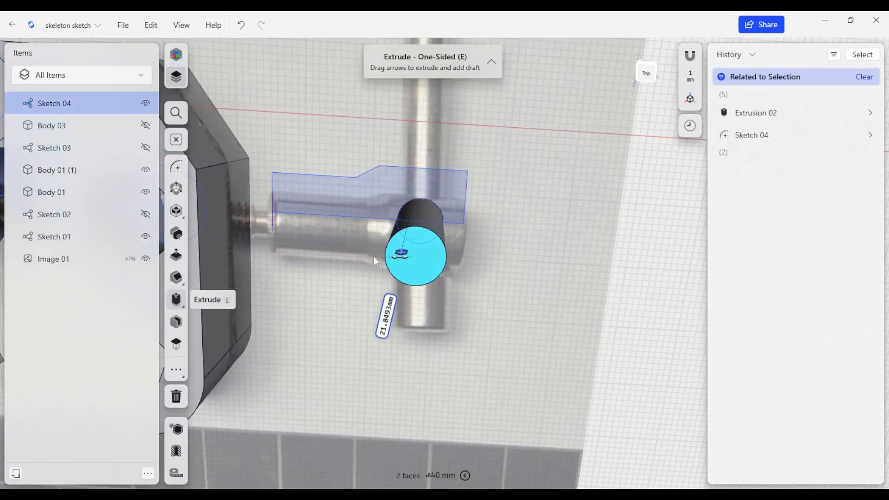
pyautogui.click(145, 148)
pyautogui.moveTo(540, 260); pyautogui.dragTo(507, 265, button='right')
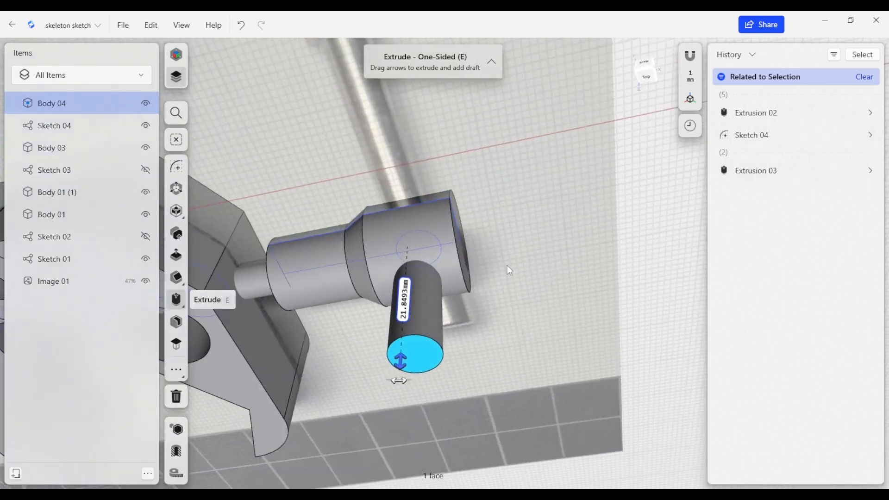
pyautogui.scroll(-2, 431, 363)
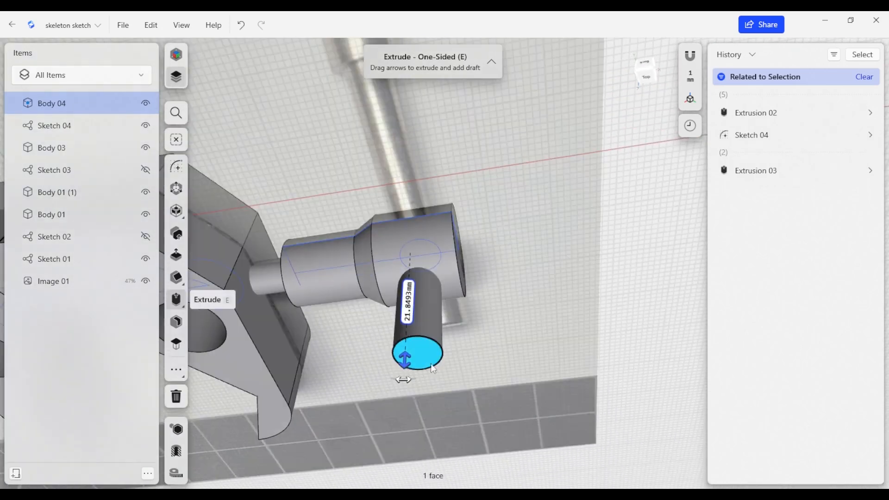
# Change the circle's extrusion to Symmetric sides with a Through All extent, subtracting the T-bar hole from the handle head
pyautogui.click(759, 171)
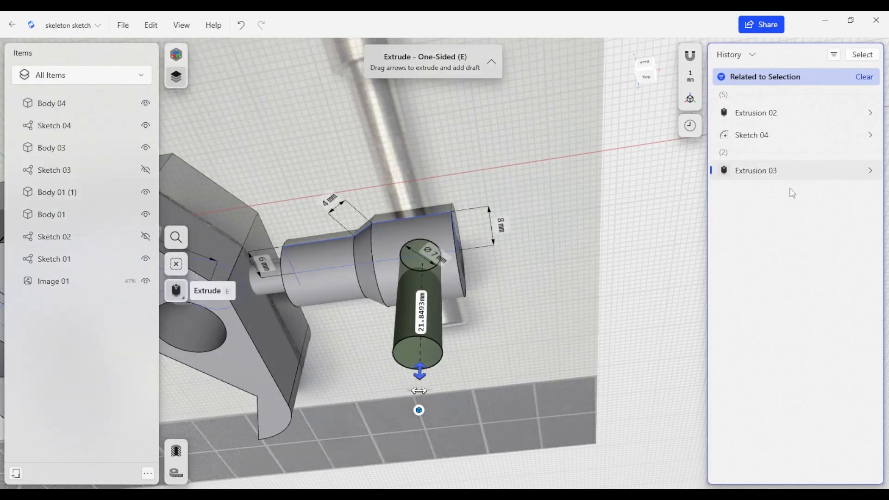
pyautogui.click(869, 172)
pyautogui.click(839, 358)
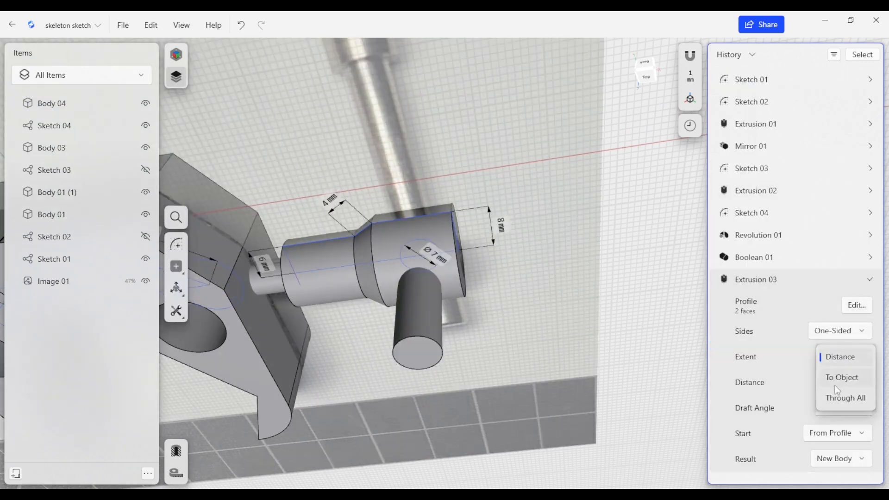
pyautogui.click(839, 397)
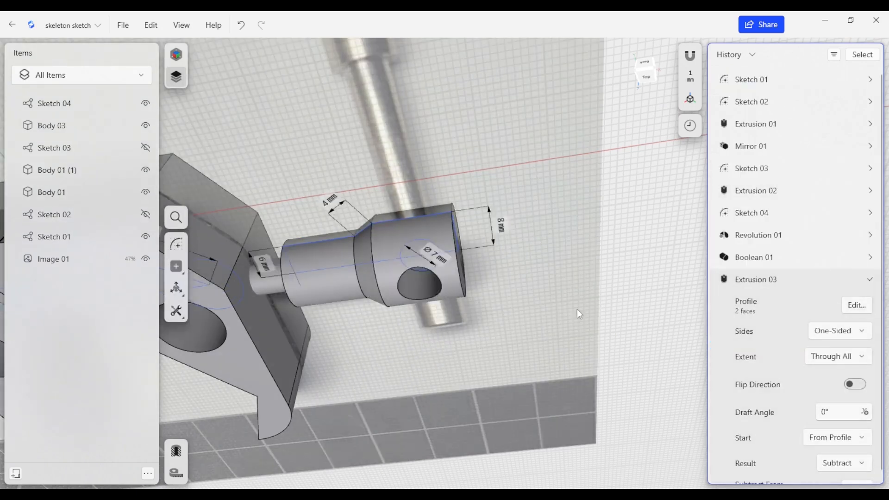
pyautogui.scroll(-3, 553, 292)
pyautogui.moveTo(552, 291); pyautogui.dragTo(605, 343, button='right')
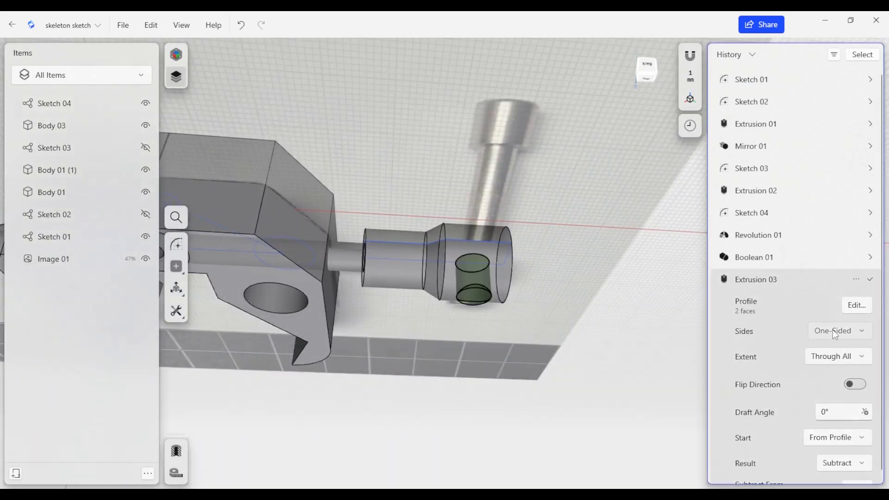
pyautogui.click(833, 329)
pyautogui.click(833, 356)
pyautogui.moveTo(594, 360); pyautogui.dragTo(651, 306, button='right')
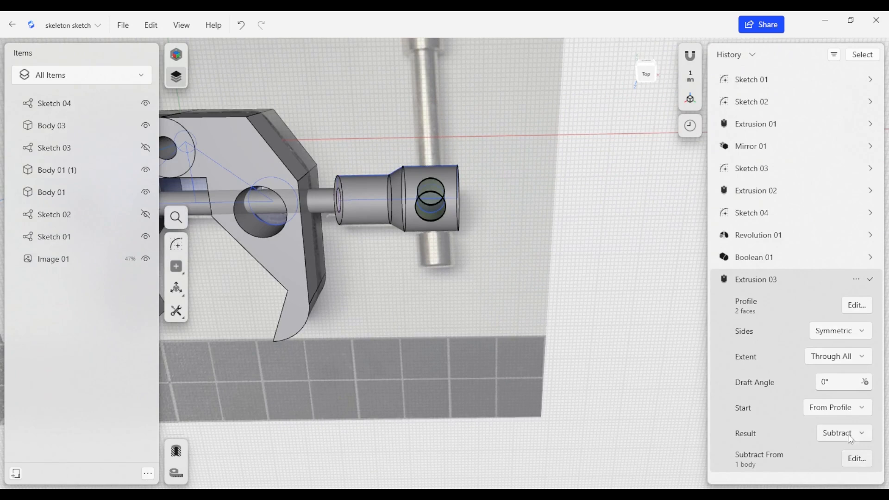
pyautogui.moveTo(466, 252)
pyautogui.mouseDown(button='right')
pyautogui.moveTo(377, 227)
pyautogui.moveTo(401, 237)
pyautogui.moveTo(385, 246)
pyautogui.moveTo(402, 238)
pyautogui.mouseUp(button='right')
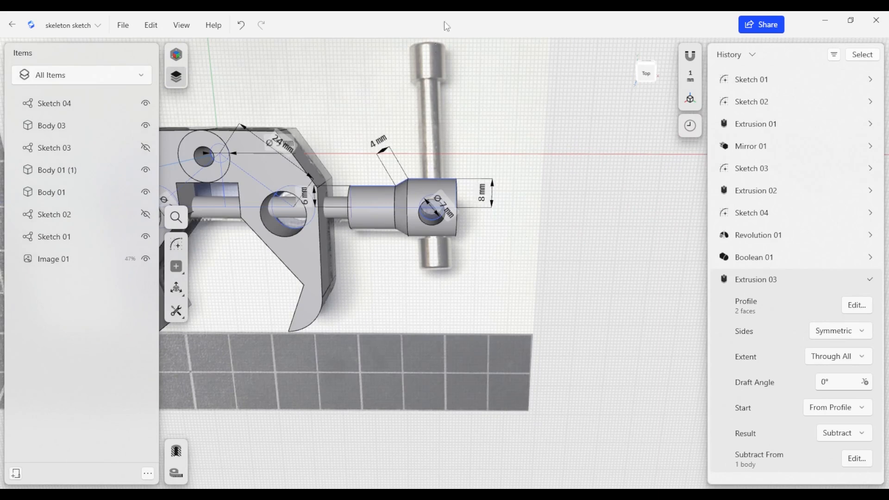
pyautogui.moveTo(513, 207); pyautogui.dragTo(388, 170, button='right')
pyautogui.moveTo(443, 169); pyautogui.dragTo(444, 237, button='right')
pyautogui.scroll(2, 445, 229)
pyautogui.hotkey('ctrl', 'z')
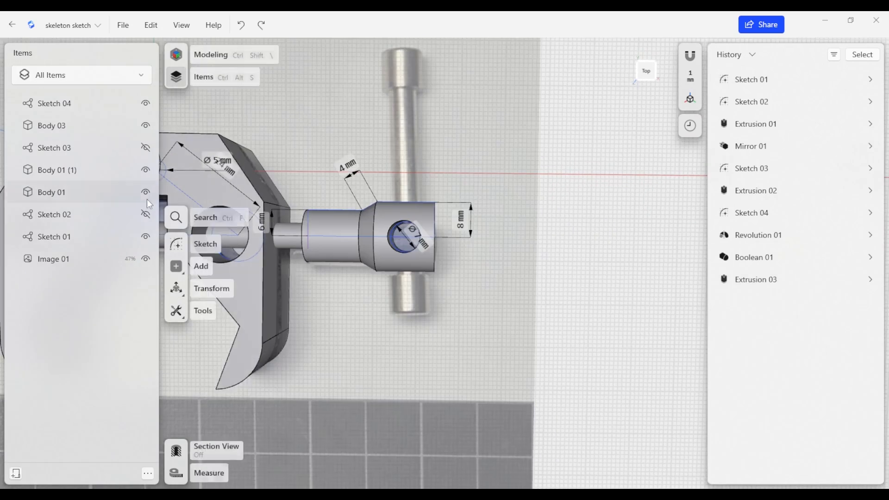
# Sketch a closed stepped half profile of the T-bar over the photo, with a rod section about 23 mm and an end cap about 8 mm long
pyautogui.click(176, 246)
pyautogui.moveTo(200, 185)
pyautogui.mouseDown(button='right')
pyautogui.moveTo(410, 213)
pyautogui.moveTo(391, 240)
pyautogui.moveTo(398, 244)
pyautogui.mouseUp(button='right')
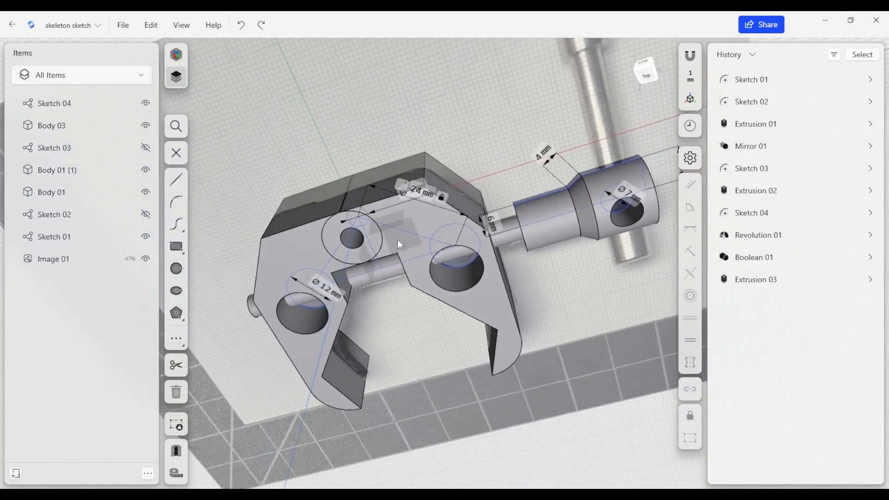
pyautogui.press('l')
pyautogui.moveTo(482, 230); pyautogui.dragTo(491, 274, button='middle')
pyautogui.moveTo(491, 274); pyautogui.dragTo(500, 298, button='right')
pyautogui.moveTo(500, 297); pyautogui.dragTo(382, 256, button='middle')
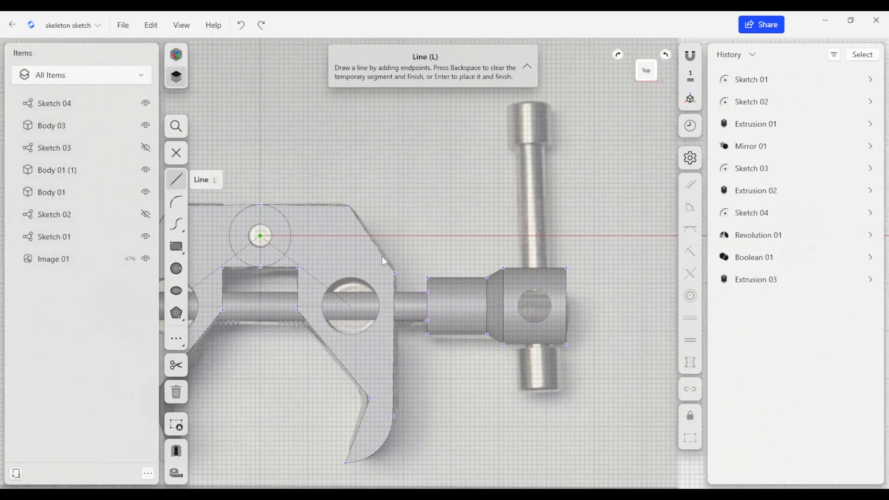
pyautogui.click(530, 241)
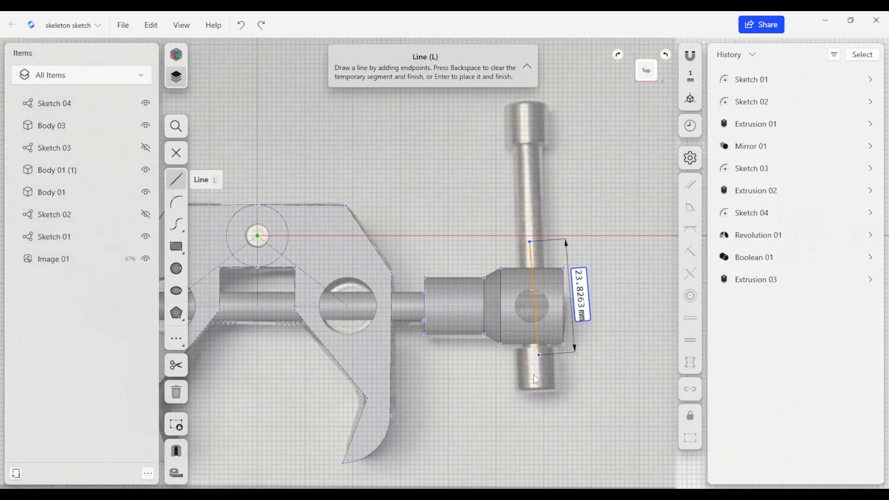
pyautogui.click(536, 391)
pyautogui.click(557, 392)
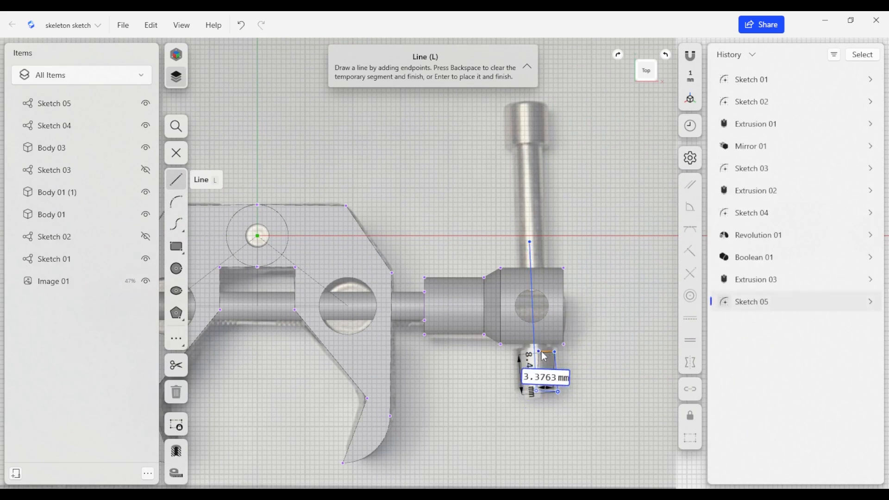
pyautogui.click(544, 351)
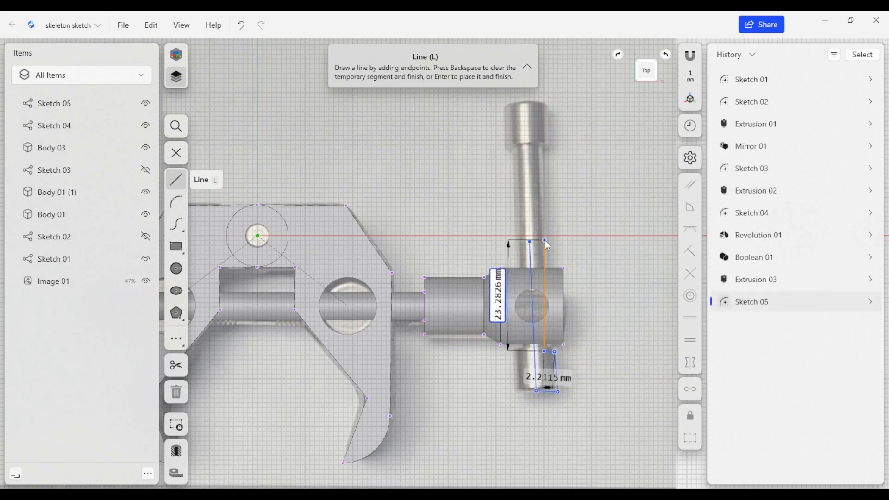
pyautogui.click(544, 241)
pyautogui.click(530, 242)
pyautogui.scroll(-2, 625, 295)
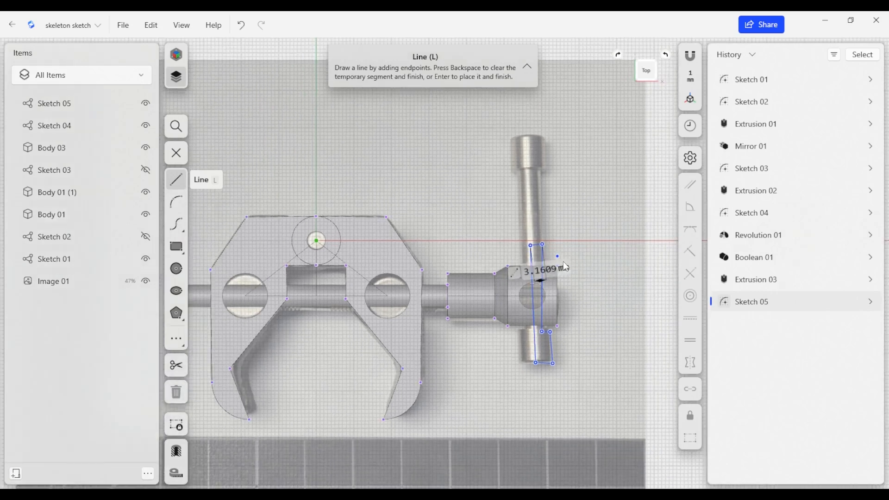
# Constrain the T-bar profile's long centre edge and the rod's outer edge to be parallel
pyautogui.scroll(4, 626, 295)
pyautogui.scroll(2, 625, 292)
pyautogui.moveTo(611, 288); pyautogui.dragTo(593, 277, button='middle')
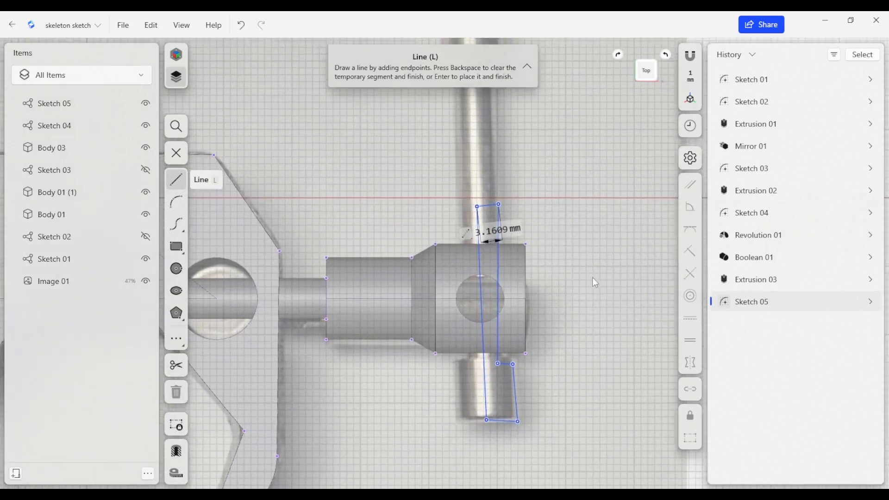
pyautogui.click(478, 340)
pyautogui.click(493, 329)
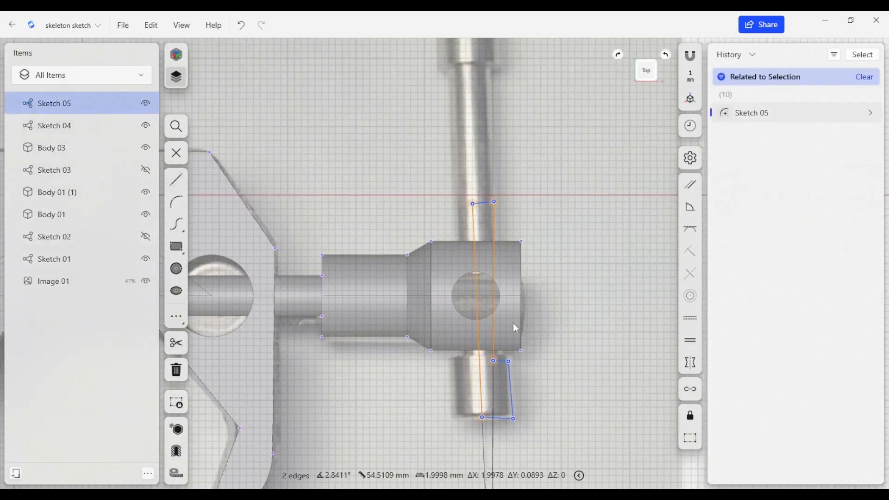
pyautogui.click(691, 187)
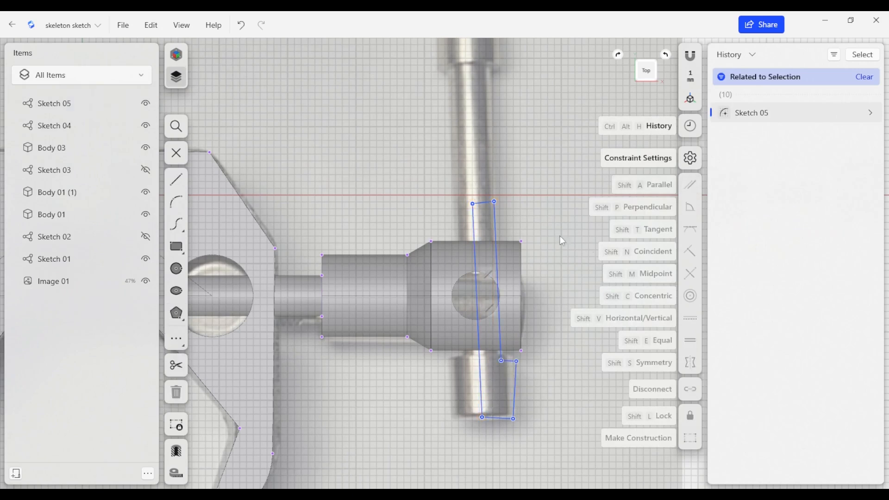
# Make the end cap's base edge perpendicular to both the profile's centre edge and the cap's outer edge
pyautogui.click(498, 419)
pyautogui.click(480, 398)
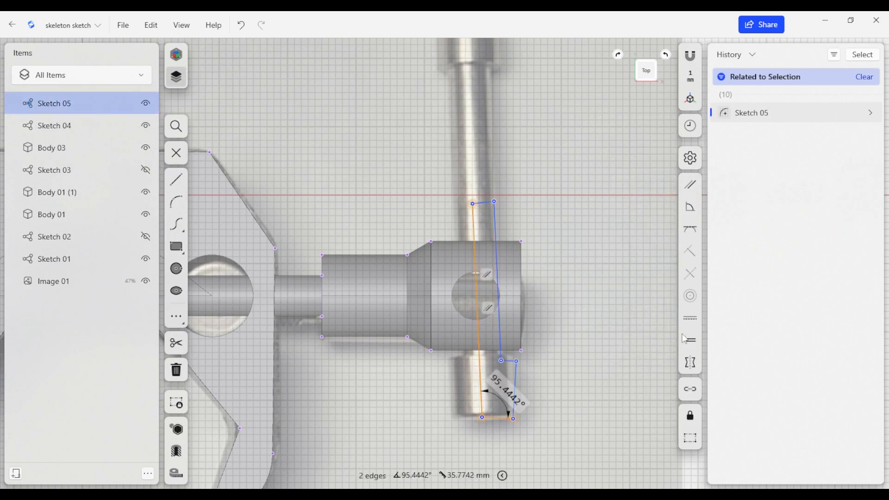
pyautogui.click(693, 211)
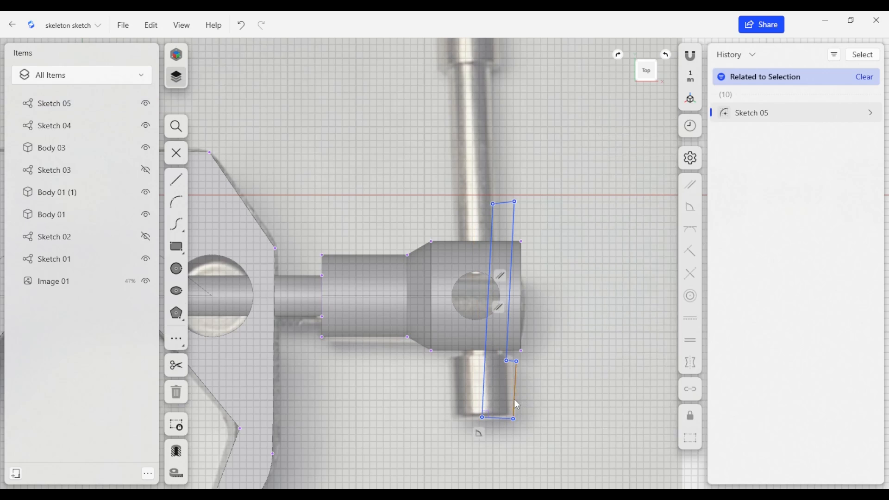
pyautogui.click(514, 399)
pyautogui.click(506, 419)
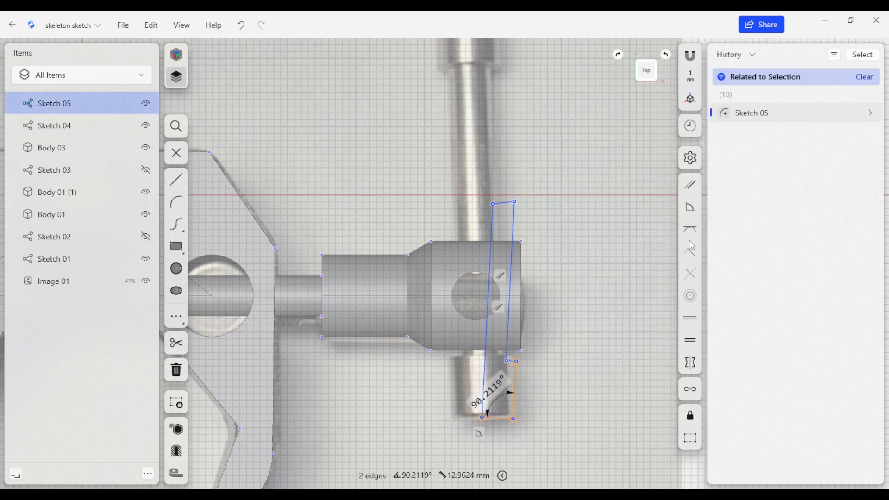
pyautogui.click(695, 213)
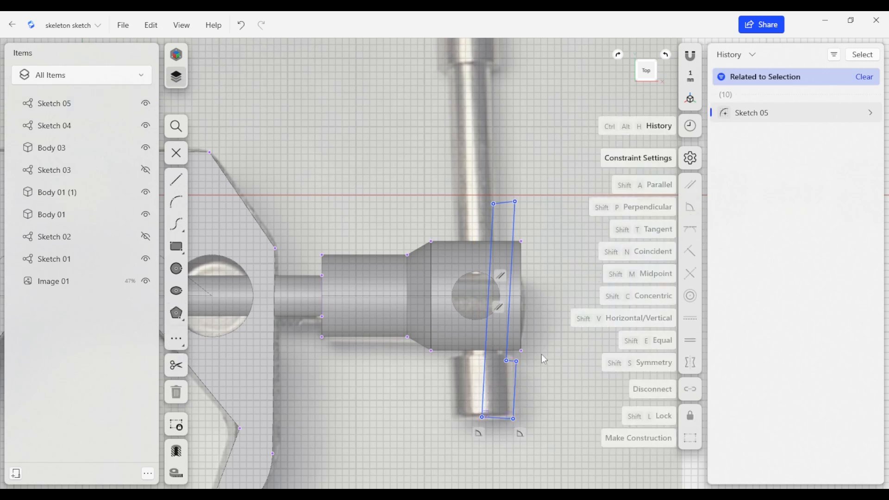
# Add perpendicular constraints at both corners of the cap's step and between the rod's outer edge and its far end edge
pyautogui.scroll(3, 521, 369)
pyautogui.click(512, 370)
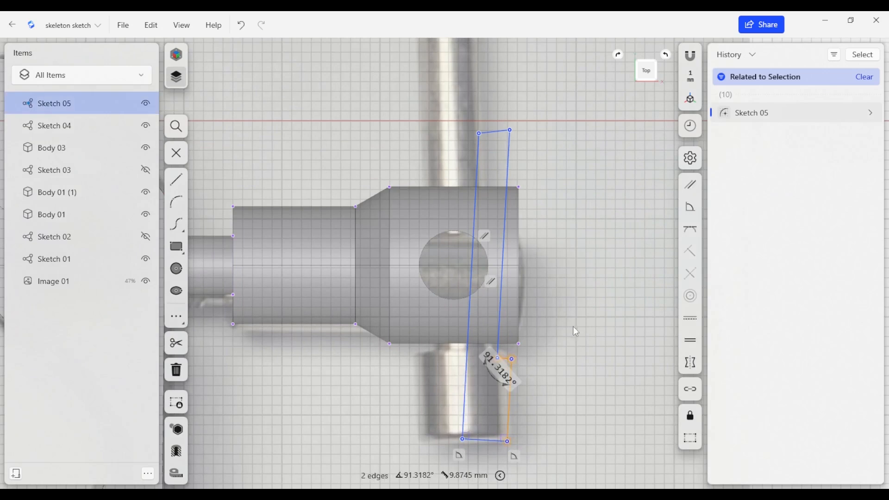
pyautogui.click(694, 215)
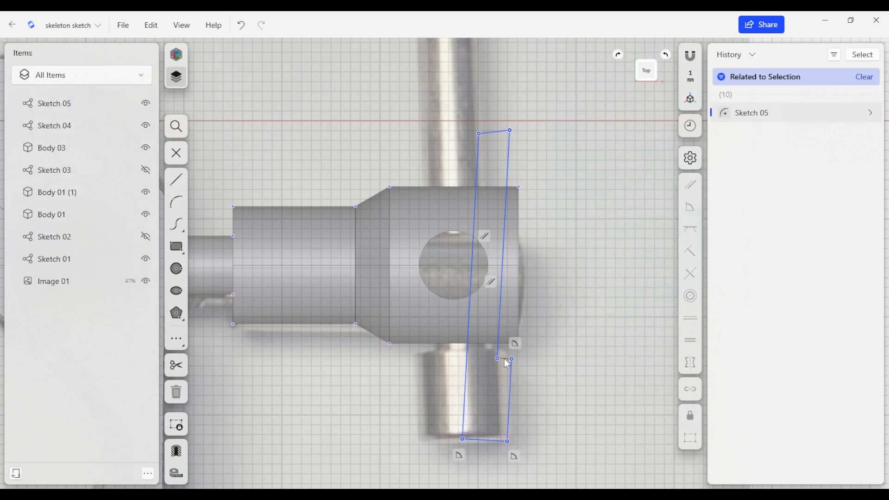
pyautogui.click(504, 358)
pyautogui.click(498, 343)
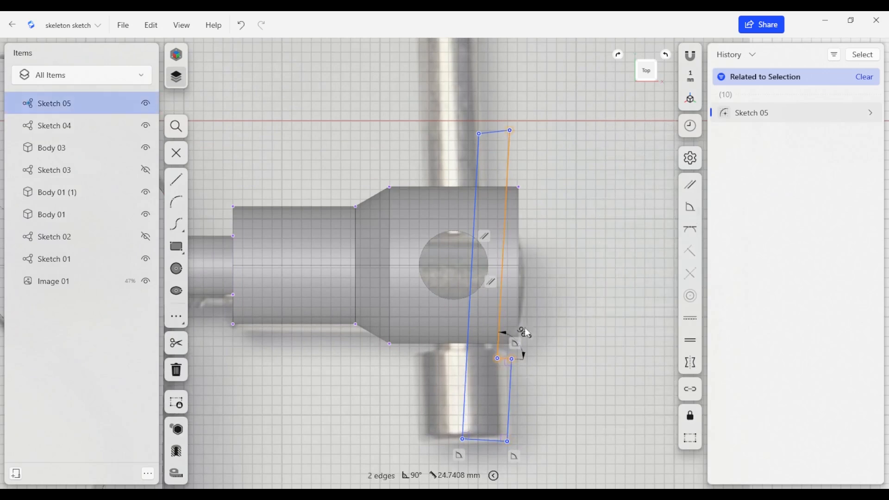
pyautogui.click(689, 211)
pyautogui.click(508, 149)
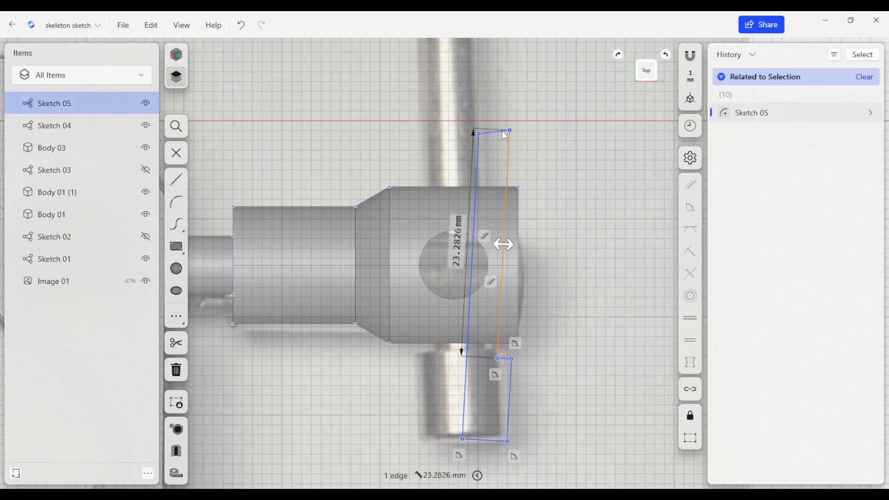
pyautogui.click(503, 131)
pyautogui.click(691, 203)
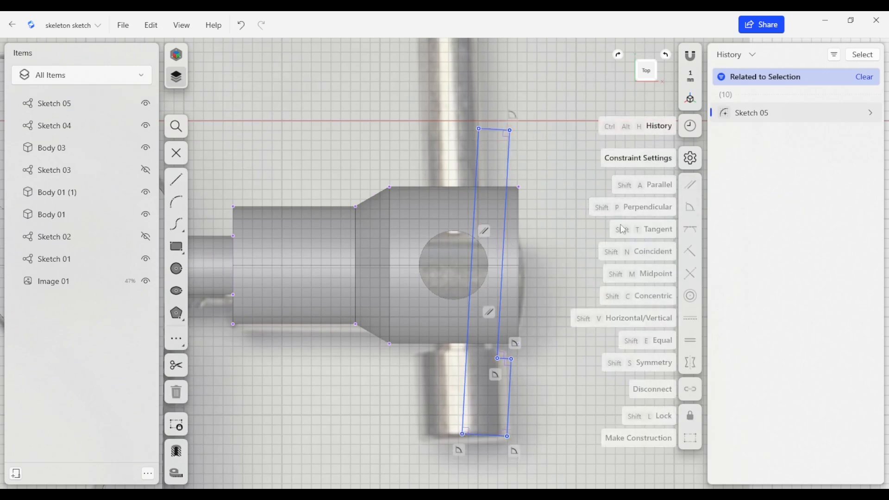
# Constrain the T-bar profile's long centre edge to vertical, and narrow the rod section by moving its outer end corner inward
pyautogui.click(477, 165)
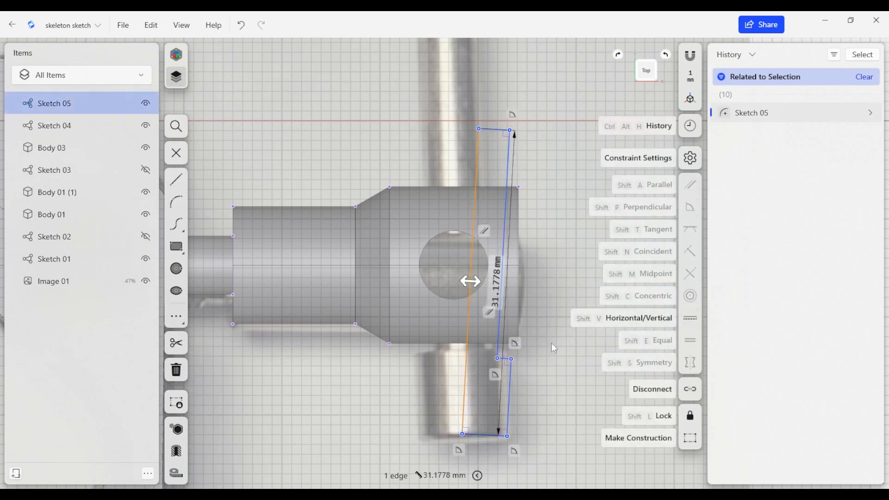
pyautogui.click(687, 320)
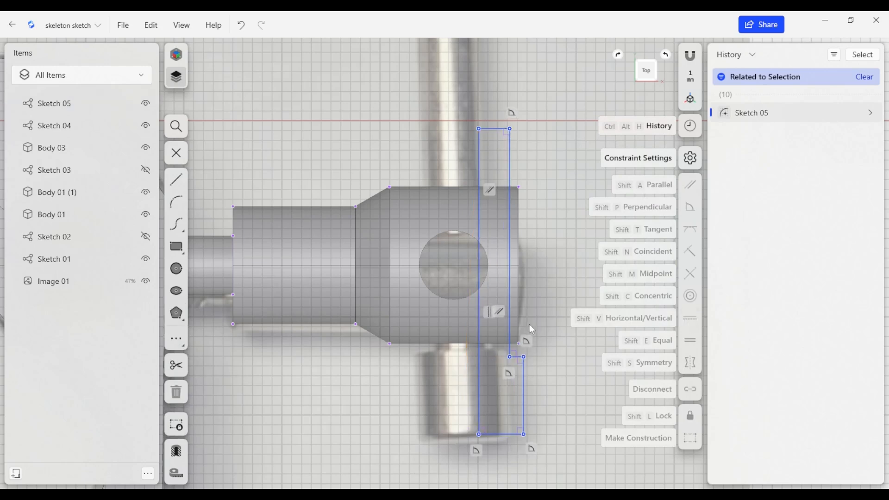
pyautogui.scroll(-3, 540, 290)
pyautogui.moveTo(486, 285); pyautogui.dragTo(472, 282, button='middle')
pyautogui.click(538, 262)
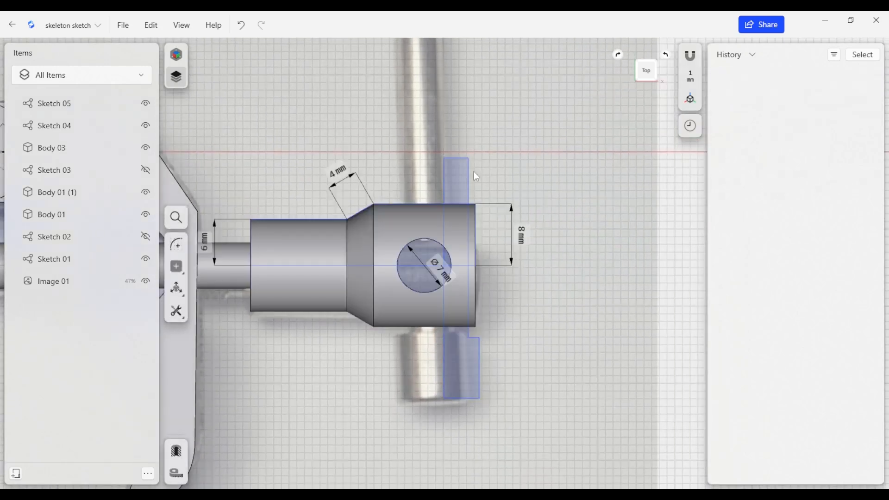
pyautogui.moveTo(468, 158)
pyautogui.mouseDown()
pyautogui.moveTo(445, 169)
pyautogui.moveTo(464, 160)
pyautogui.mouseUp()
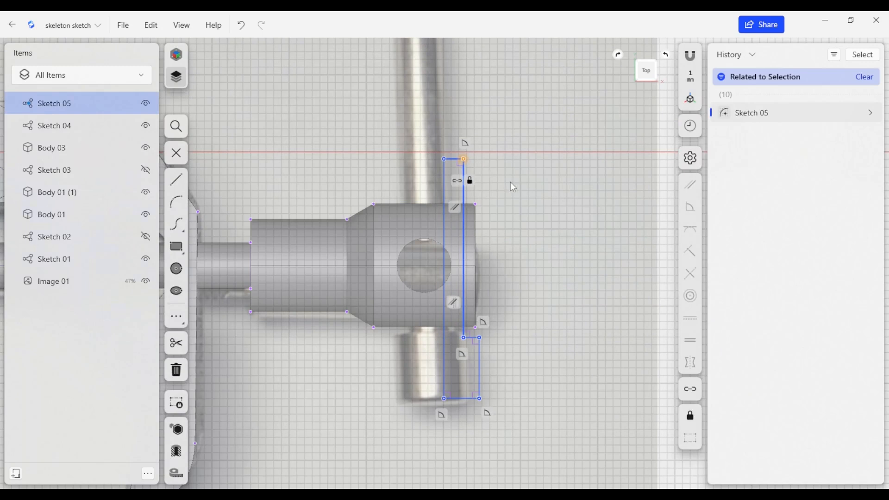
# Set the short end edge of the T-bar profile's rod section to 3 mm
pyautogui.click(510, 182)
pyautogui.scroll(2, 457, 161)
pyautogui.scroll(1, 454, 163)
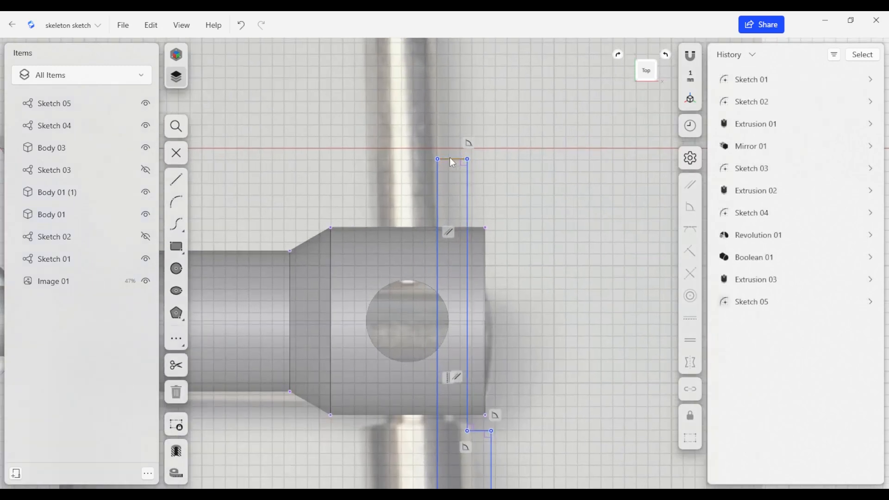
pyautogui.click(449, 158)
pyautogui.click(446, 182)
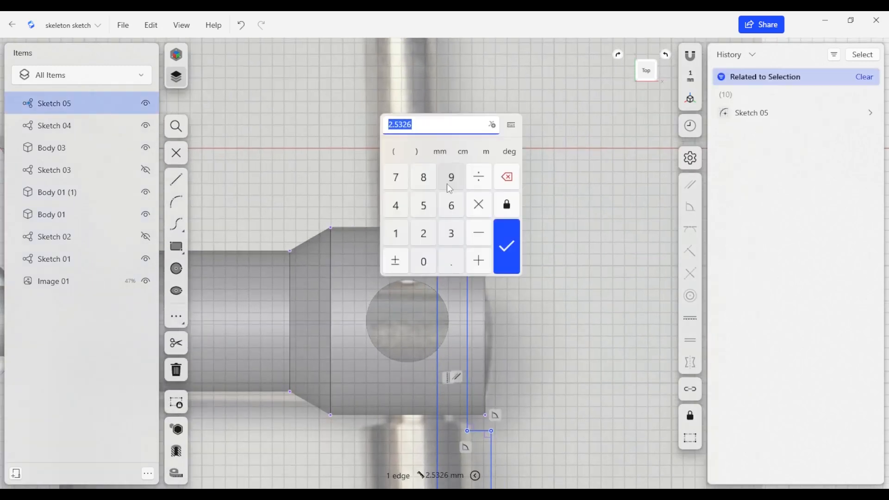
pyautogui.write('3')
pyautogui.press('Return')
# Set the end cap's step edge, where the cap widens beyond the rod, to 2 mm
pyautogui.scroll(-2, 481, 184)
pyautogui.moveTo(520, 355); pyautogui.dragTo(470, 319, button='middle')
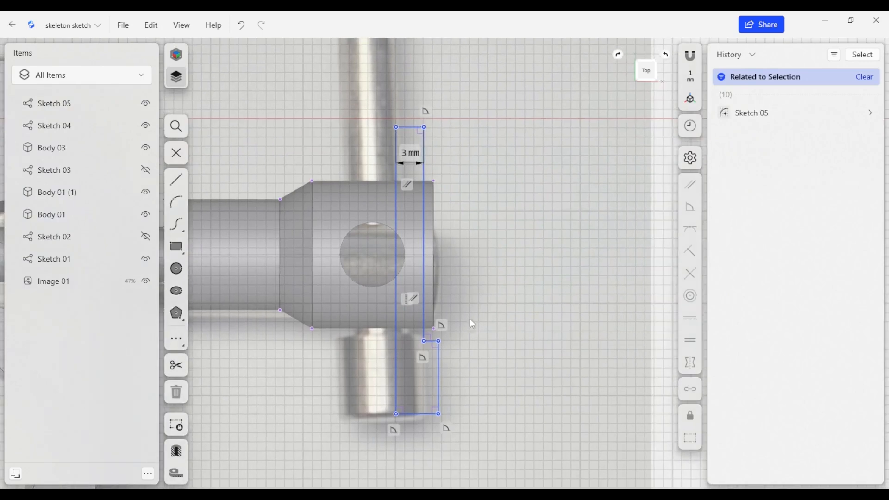
pyautogui.click(430, 342)
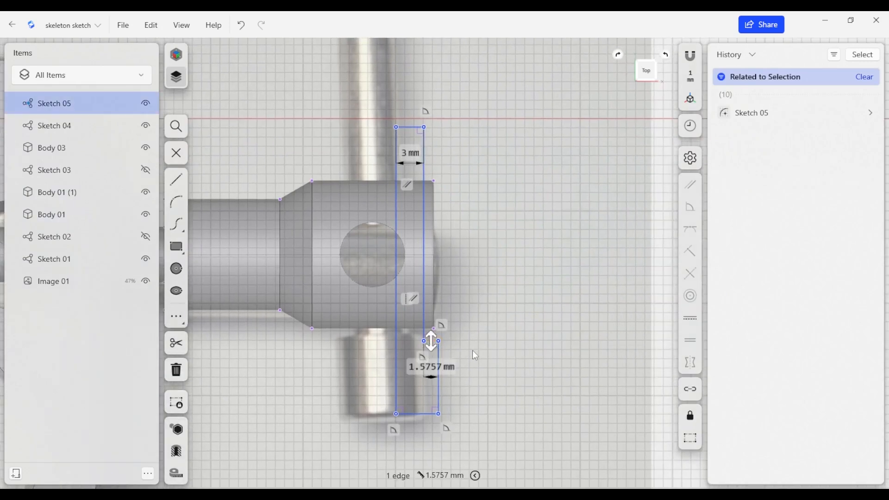
pyautogui.click(426, 369)
pyautogui.write('2')
pyautogui.press('Return')
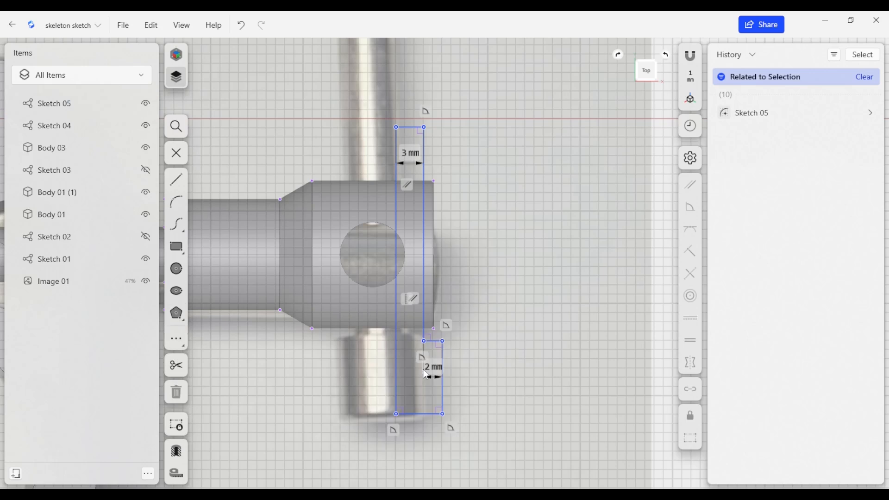
# Set the profile's long centre edge to 31 mm and move the profile onto the centreline of the bar in the photo
pyautogui.click(397, 353)
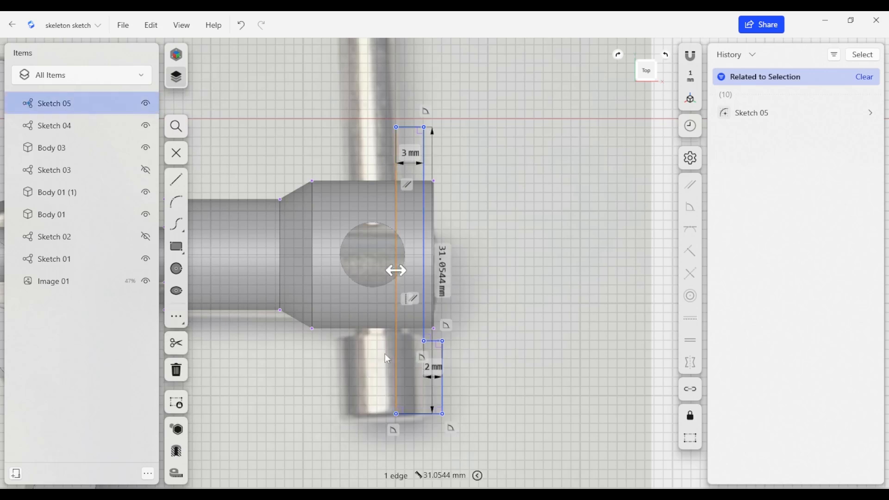
pyautogui.click(441, 270)
pyautogui.write('31')
pyautogui.press('Return')
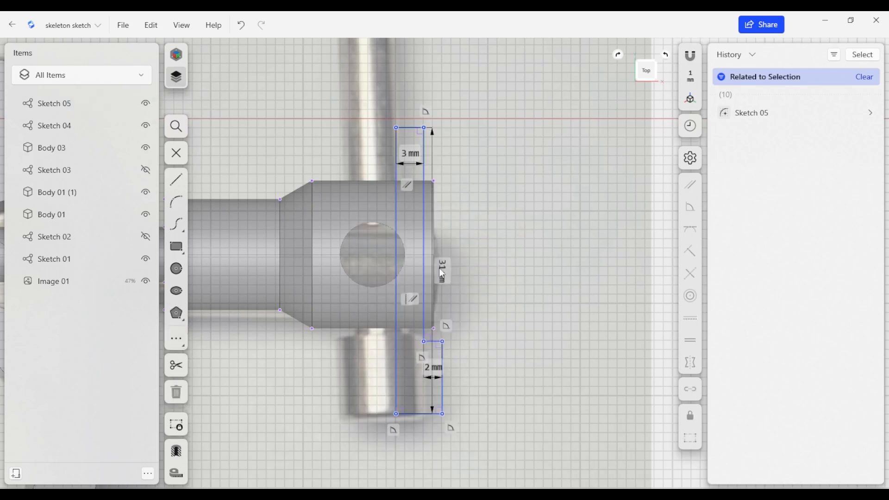
pyautogui.click(559, 242)
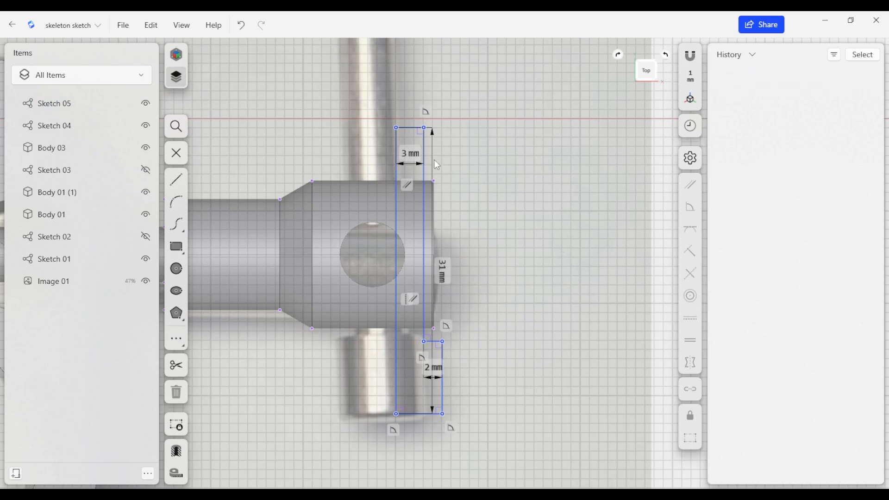
pyautogui.moveTo(396, 129); pyautogui.dragTo(376, 132)
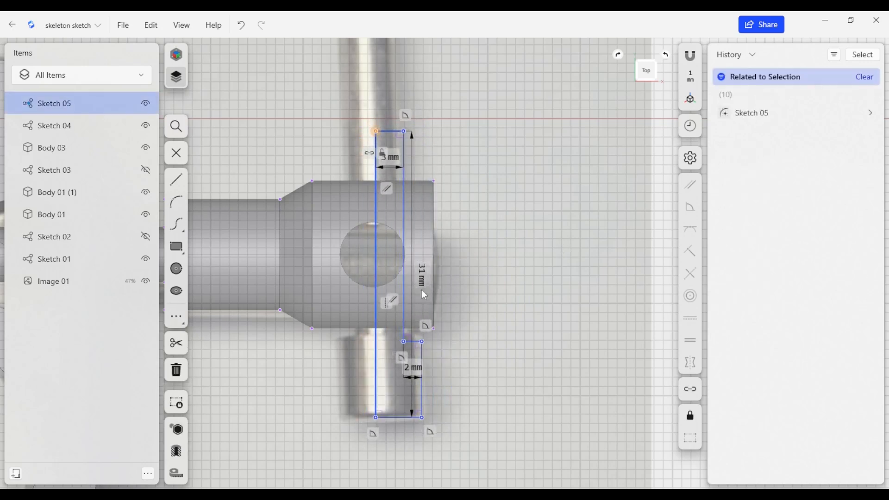
# Set the end cap's outer edge to 9 mm long and nudge the profile's centre edge onto the middle of the handle hole
pyautogui.click(422, 388)
pyautogui.moveTo(377, 393); pyautogui.dragTo(467, 393)
pyautogui.click(467, 393)
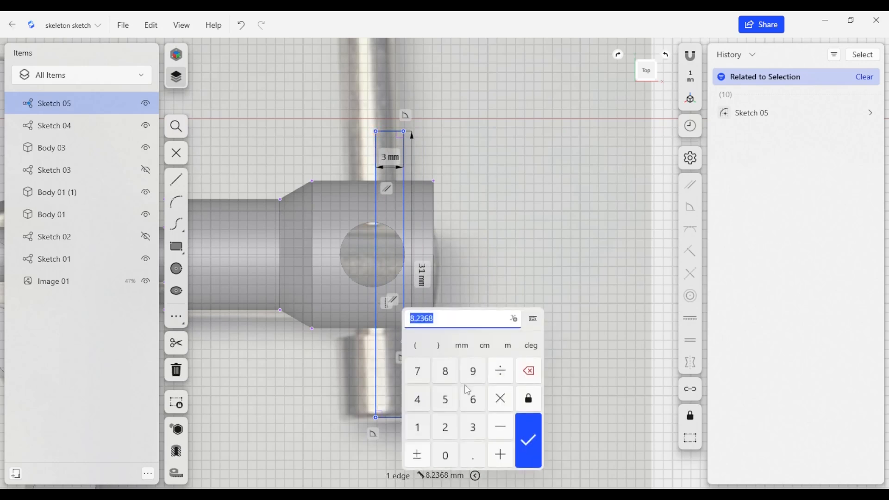
pyautogui.write('9')
pyautogui.press('Return')
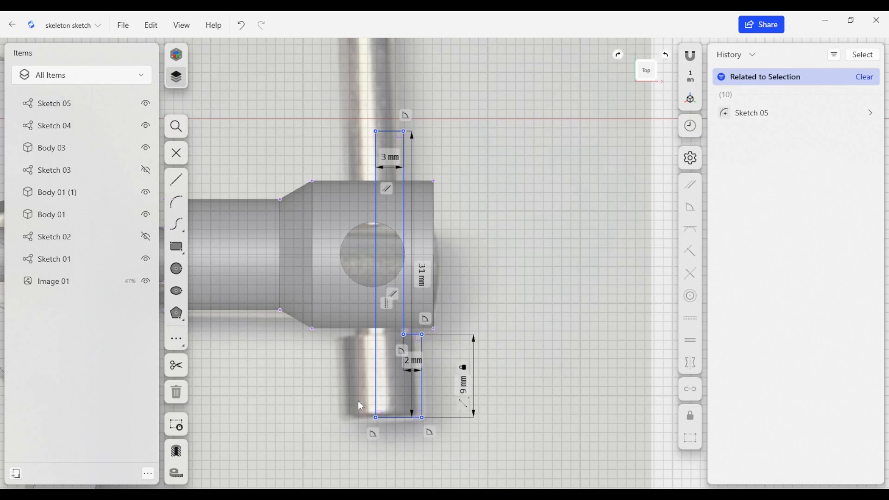
pyautogui.moveTo(377, 419)
pyautogui.mouseDown()
pyautogui.moveTo(392, 396)
pyautogui.moveTo(377, 410)
pyautogui.moveTo(393, 416)
pyautogui.moveTo(401, 401)
pyautogui.moveTo(373, 418)
pyautogui.mouseUp()
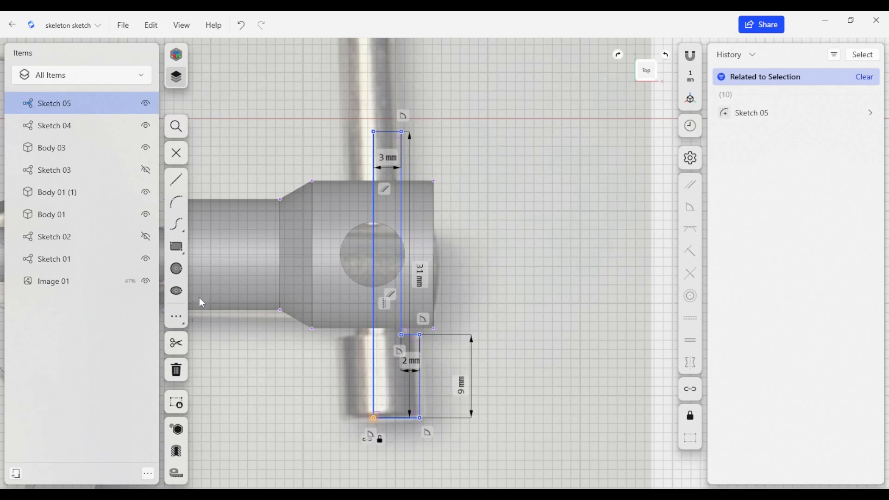
pyautogui.press('Escape')
pyautogui.press('Escape')
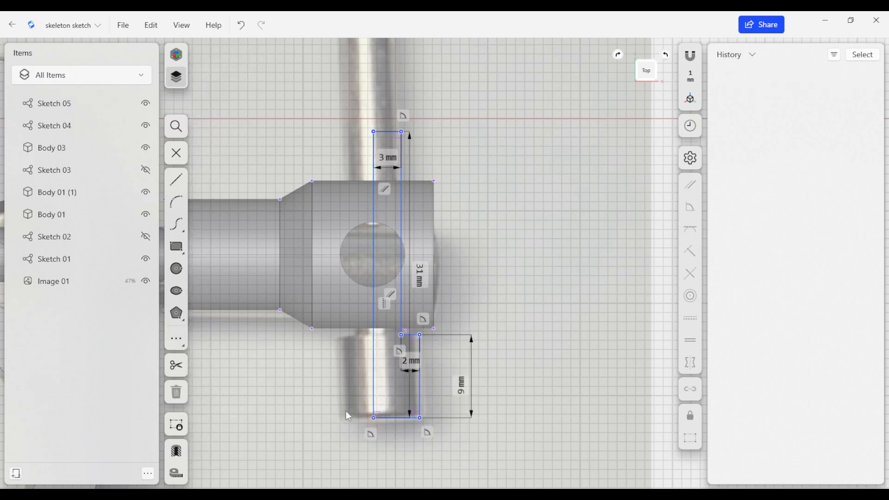
# Revolve the T-bar half profile 360° about its long centre edge into a solid body
pyautogui.click(390, 388)
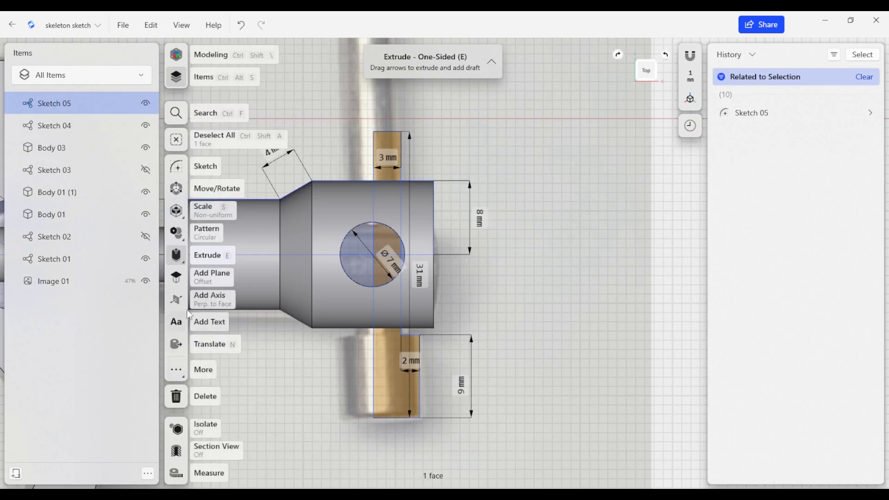
pyautogui.click(180, 370)
pyautogui.click(203, 405)
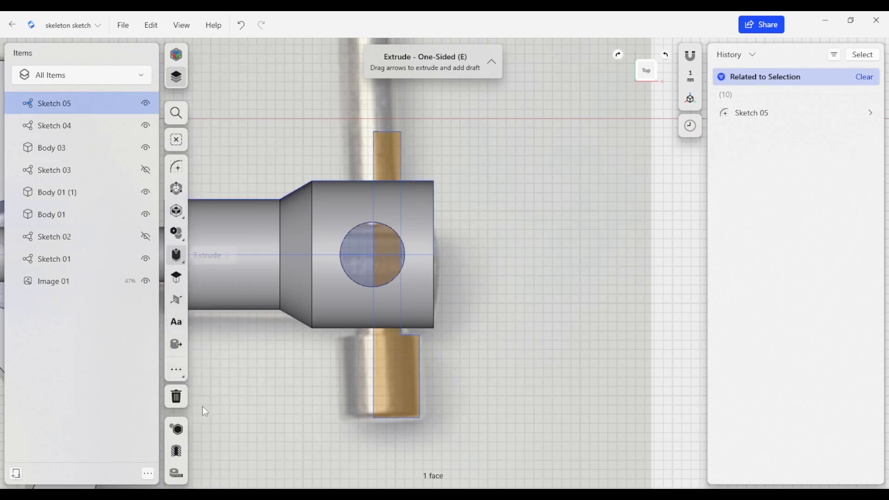
pyautogui.click(373, 370)
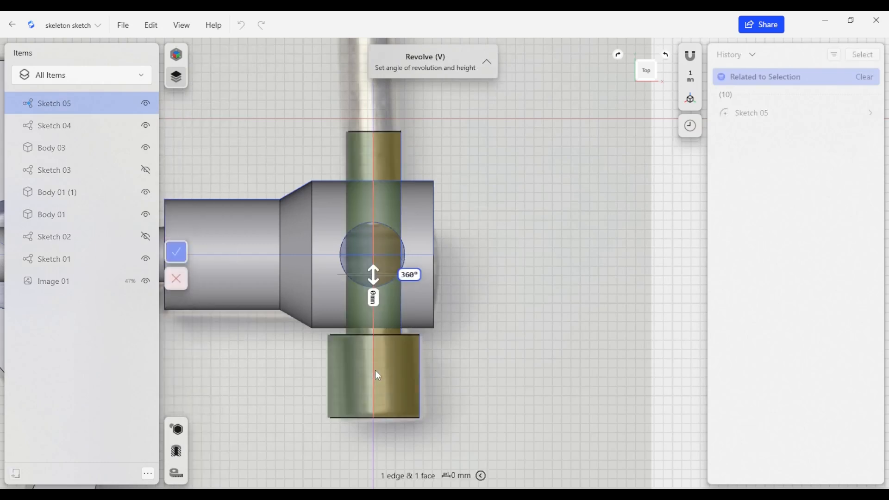
pyautogui.click(176, 252)
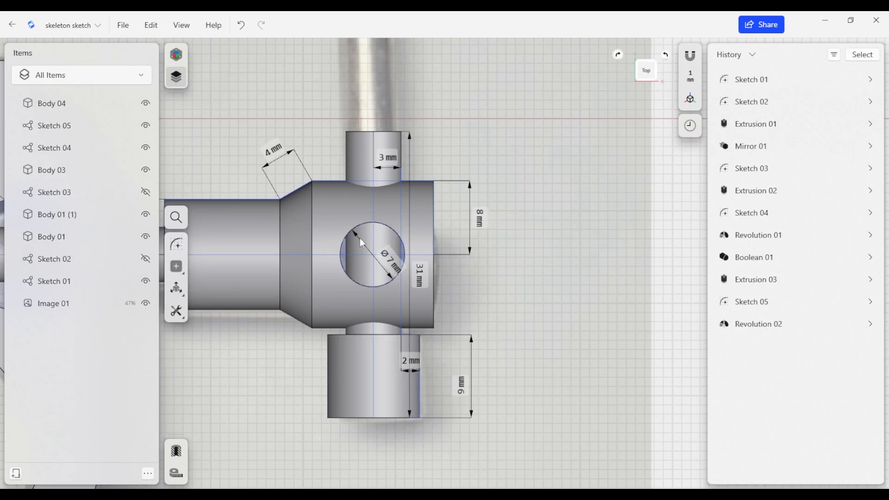
# Mirror the revolved T-bar half across the flat end face of its rod
pyautogui.scroll(-2, 444, 251)
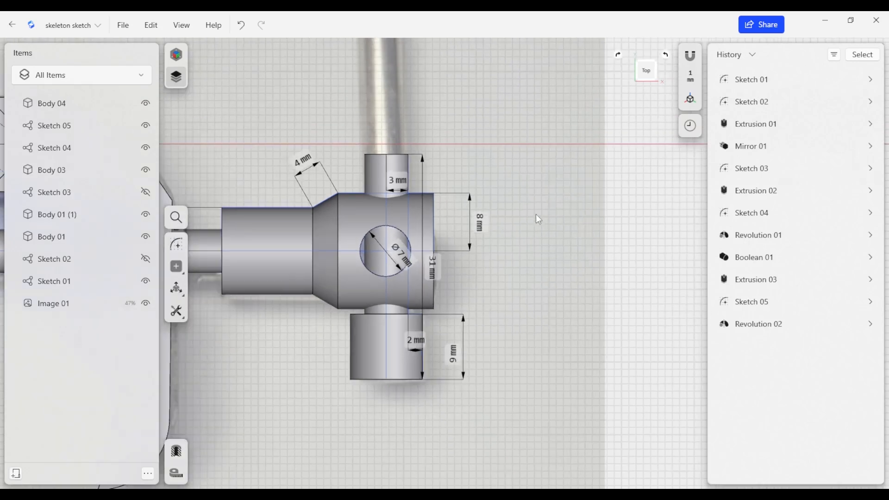
pyautogui.moveTo(488, 201); pyautogui.dragTo(443, 200, button='middle')
pyautogui.moveTo(443, 200); pyautogui.dragTo(467, 258, button='right')
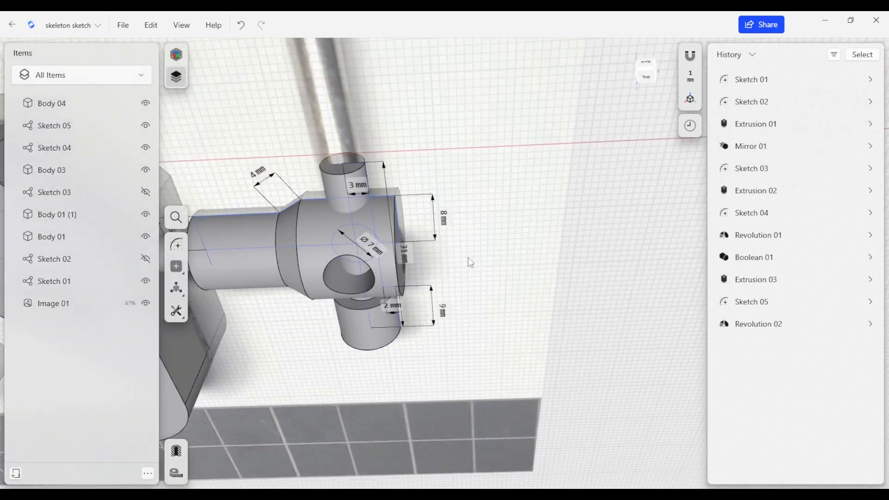
pyautogui.click(332, 182)
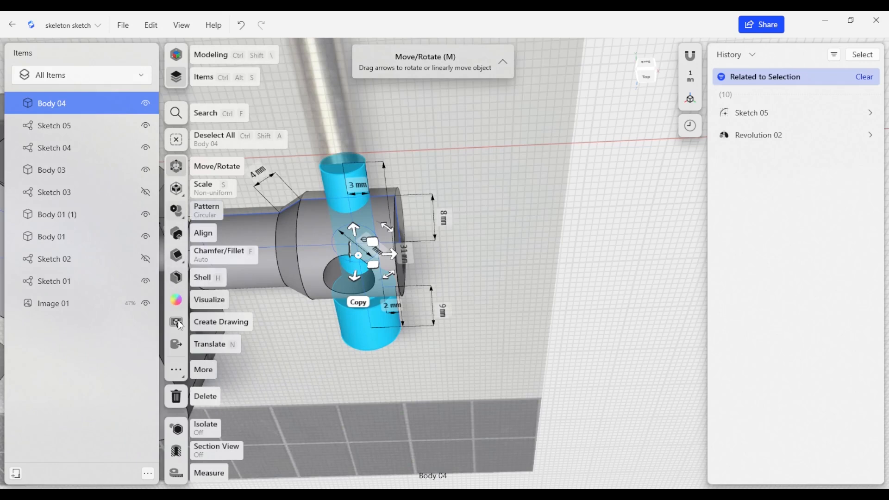
pyautogui.click(184, 374)
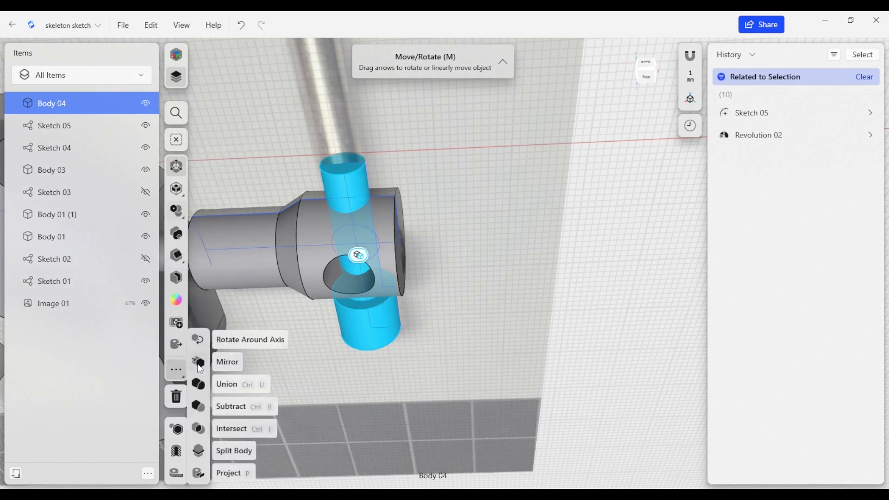
pyautogui.click(200, 368)
pyautogui.click(337, 166)
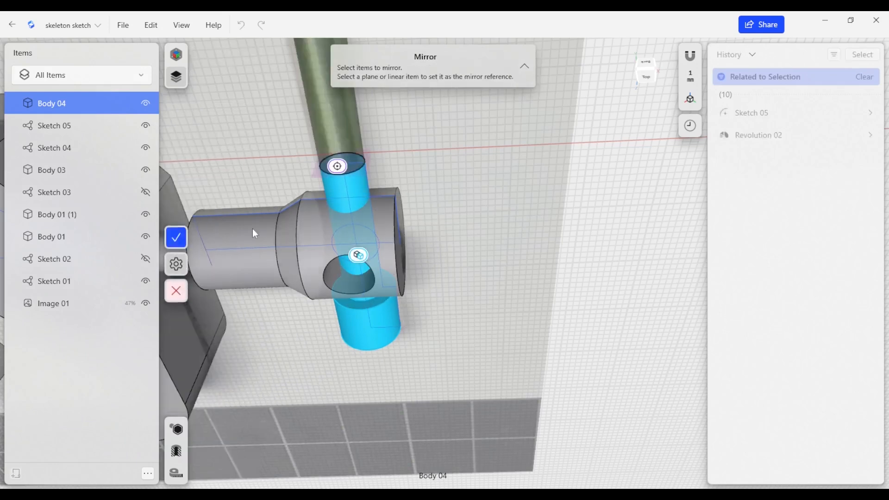
pyautogui.click(176, 235)
# Unite the original and mirrored T-bar halves into one body
pyautogui.click(334, 188)
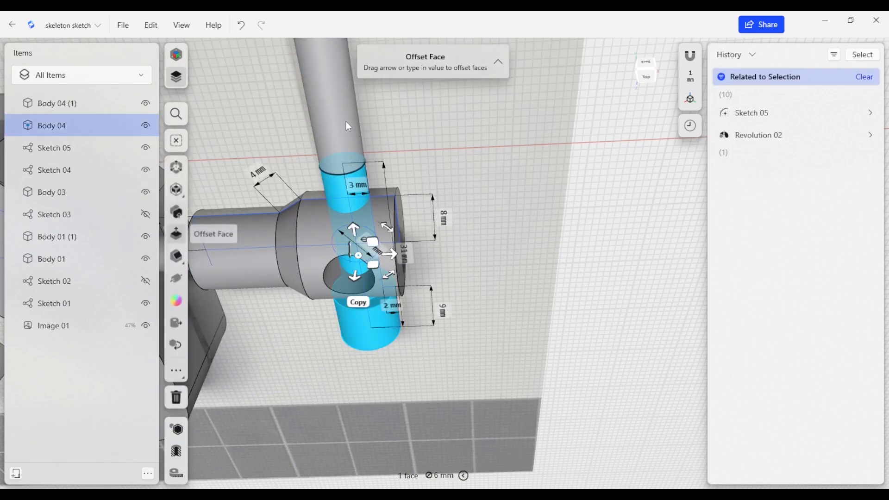
pyautogui.click(346, 122)
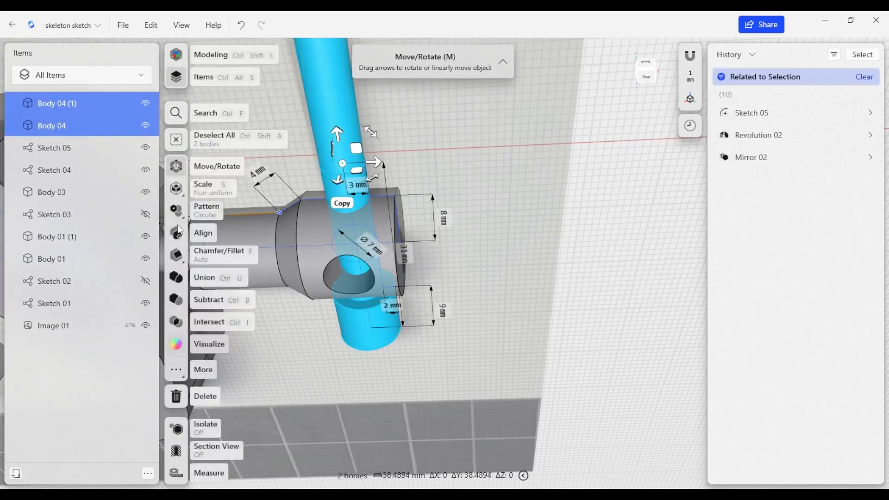
pyautogui.click(176, 281)
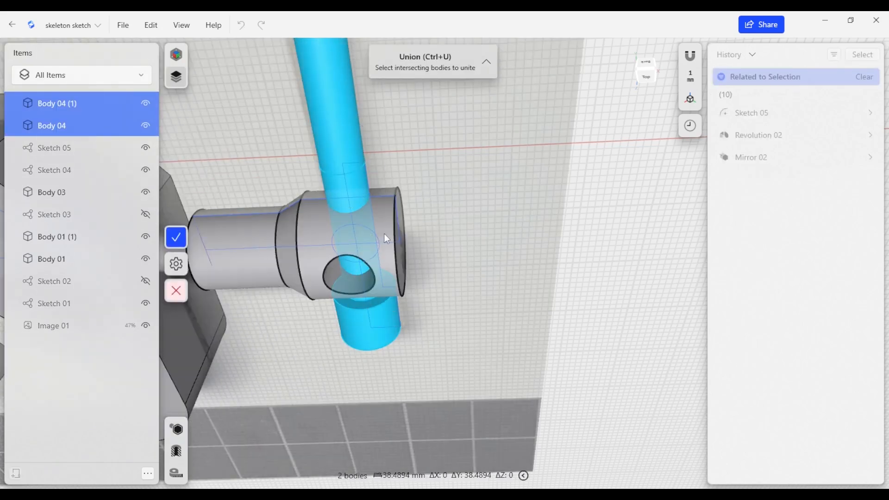
pyautogui.click(176, 235)
# Align the T-bar's cylindrical rod face with the inner face of the hole in the screw's handle head
pyautogui.scroll(-3, 382, 175)
pyautogui.moveTo(382, 174); pyautogui.dragTo(405, 193, button='middle')
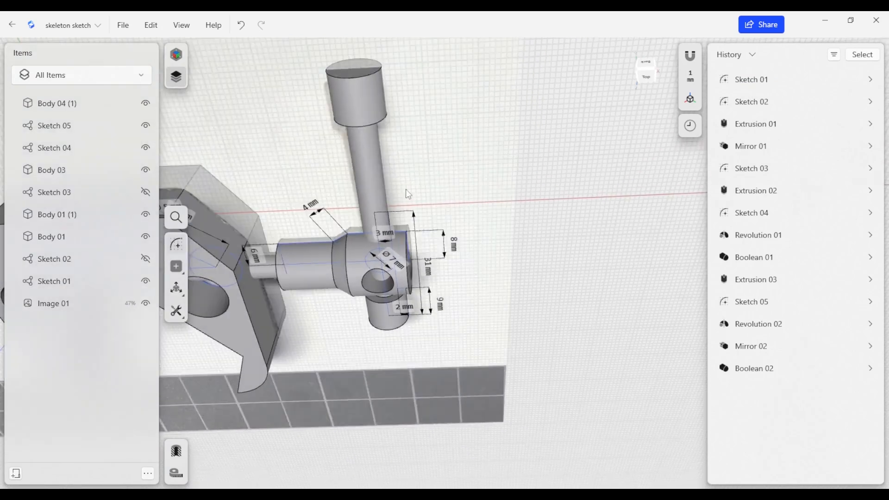
pyautogui.moveTo(405, 193); pyautogui.dragTo(397, 178, button='right')
pyautogui.click(373, 176)
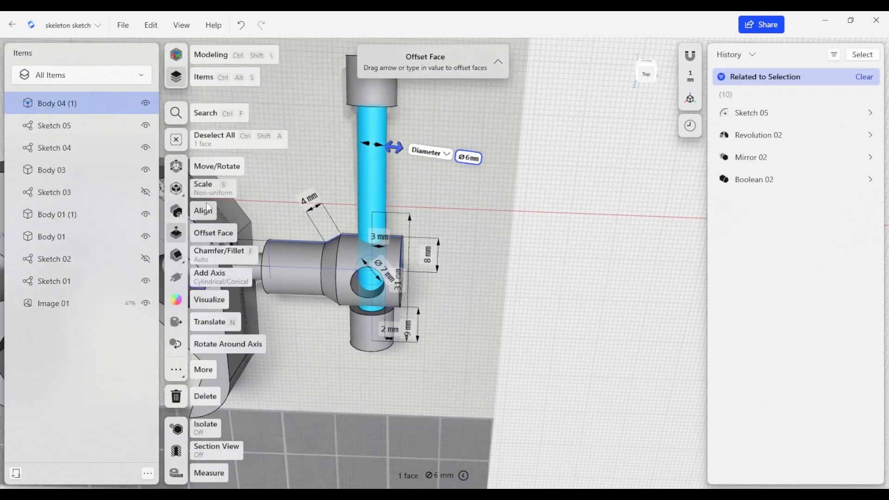
pyautogui.click(177, 214)
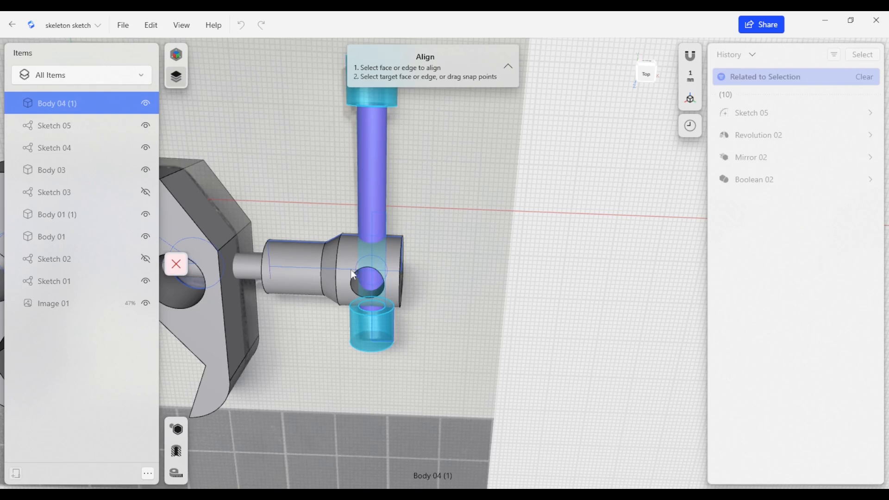
pyautogui.scroll(-2, 372, 283)
pyautogui.scroll(4, 372, 283)
pyautogui.moveTo(369, 298); pyautogui.dragTo(342, 308, button='right')
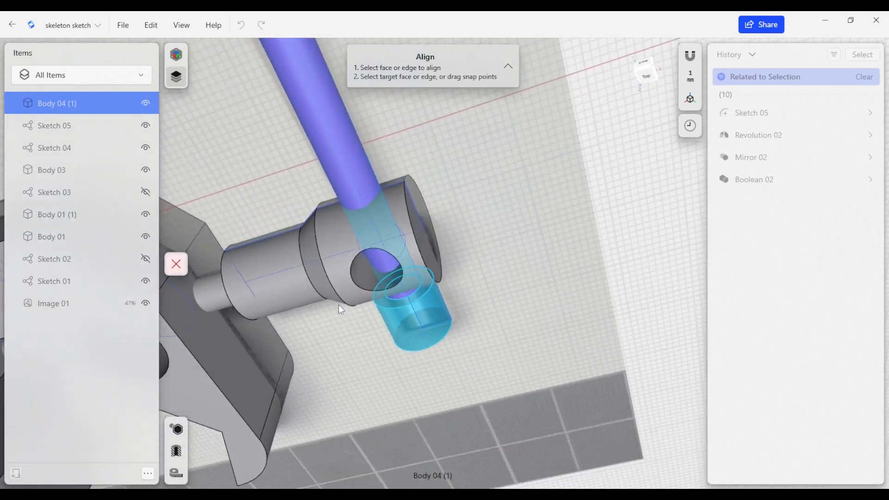
pyautogui.click(355, 270)
pyautogui.moveTo(495, 166); pyautogui.dragTo(446, 198, button='right')
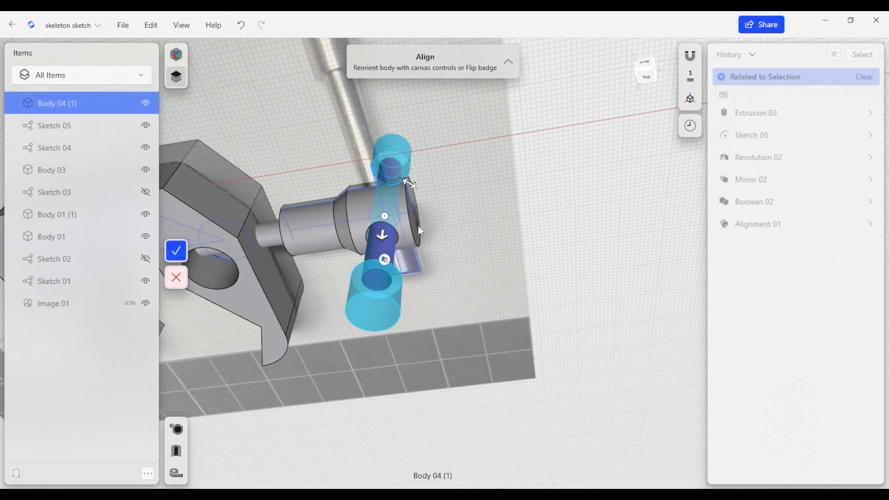
pyautogui.click(176, 250)
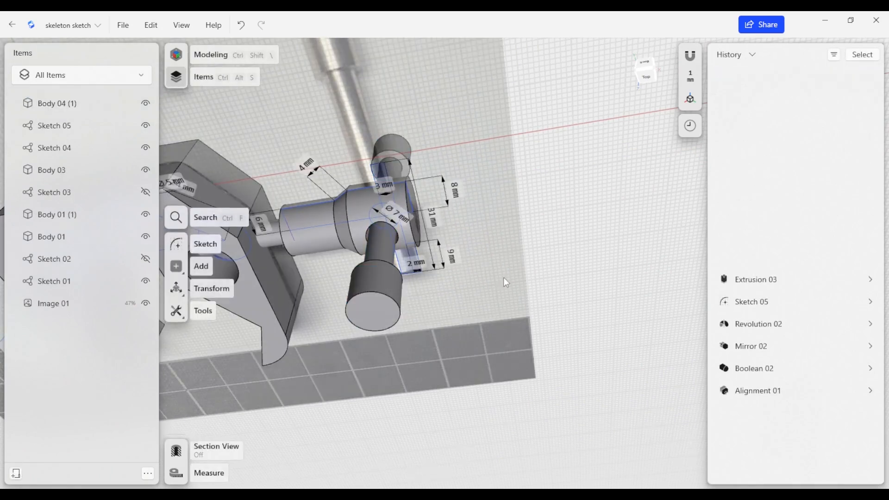
pyautogui.moveTo(507, 136); pyautogui.dragTo(371, 181, button='right')
pyautogui.click(388, 166)
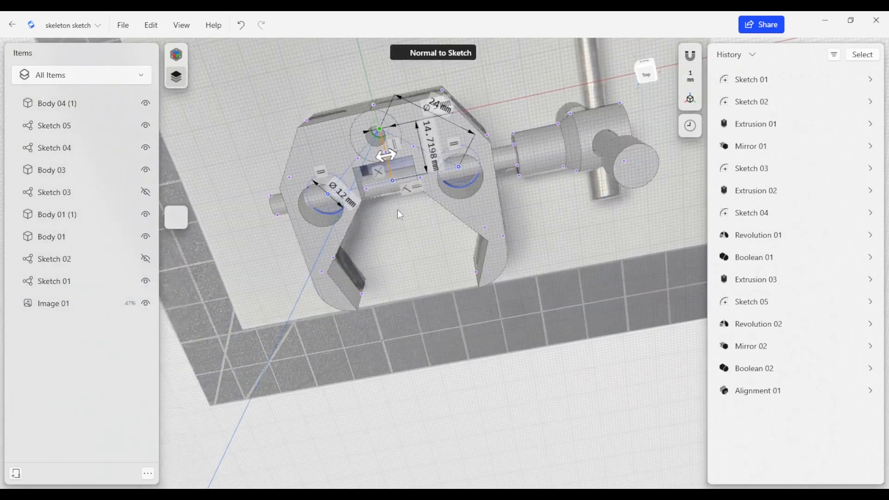
pyautogui.moveTo(329, 195)
pyautogui.mouseDown()
pyautogui.moveTo(358, 215)
pyautogui.moveTo(322, 204)
pyautogui.moveTo(346, 221)
pyautogui.moveTo(311, 215)
pyautogui.moveTo(342, 222)
pyautogui.moveTo(323, 218)
pyautogui.mouseUp()
pyautogui.click(541, 289)
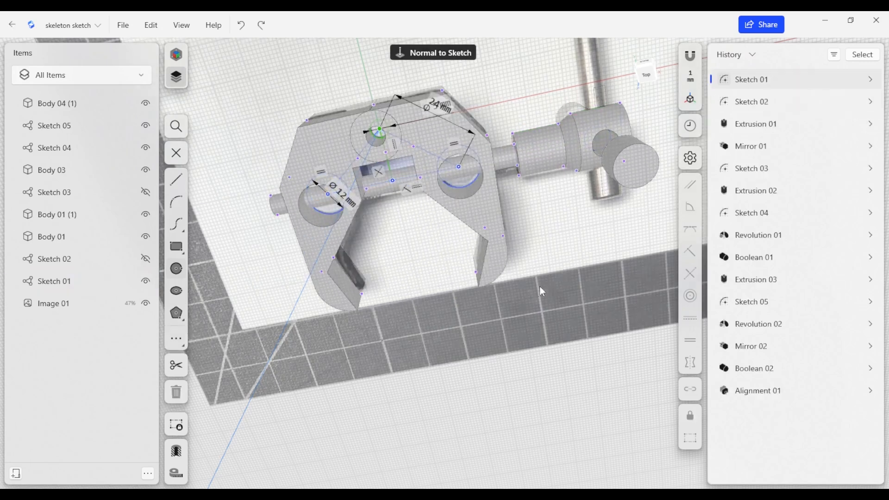
pyautogui.moveTo(455, 326); pyautogui.dragTo(559, 332, button='right')
pyautogui.moveTo(560, 332); pyautogui.dragTo(463, 355, button='middle')
pyautogui.scroll(-2, 596, 253)
pyautogui.doubleClick(596, 254)
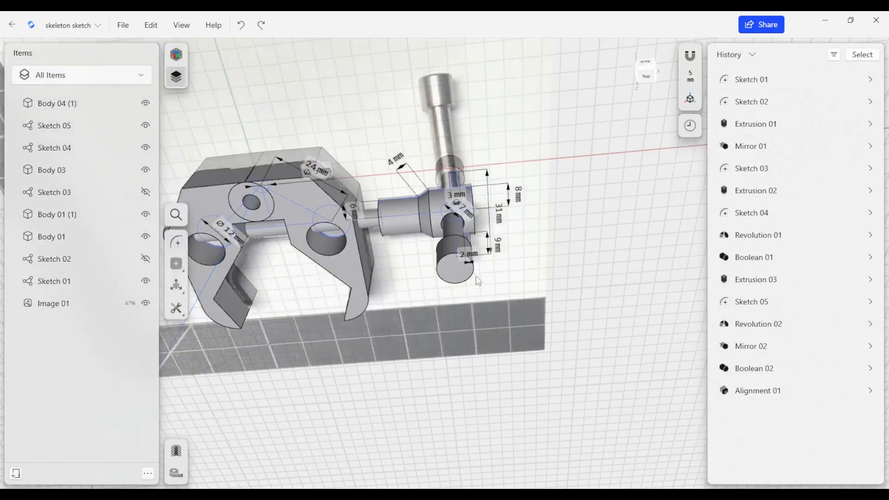
# Try to rotate the screw and T-bar together about the screw's long axis
pyautogui.click(454, 273)
pyautogui.press('m')
pyautogui.click(404, 219)
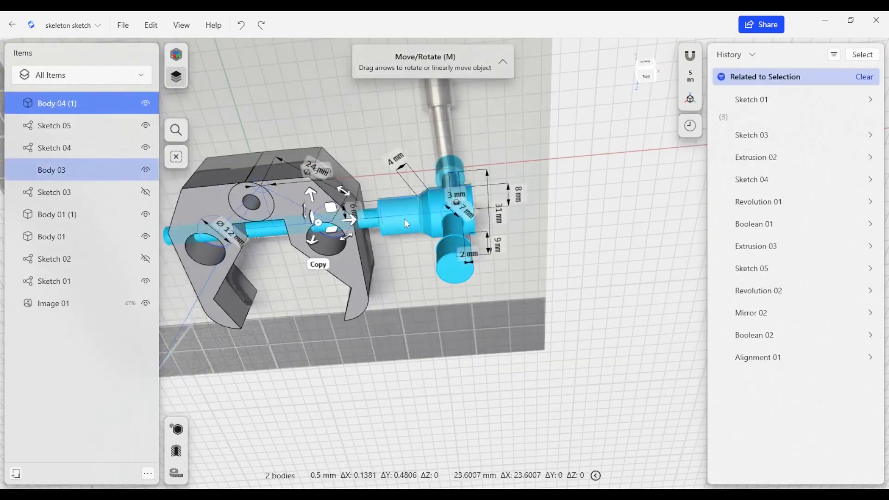
pyautogui.moveTo(309, 217); pyautogui.dragTo(317, 260)
pyautogui.click(566, 301)
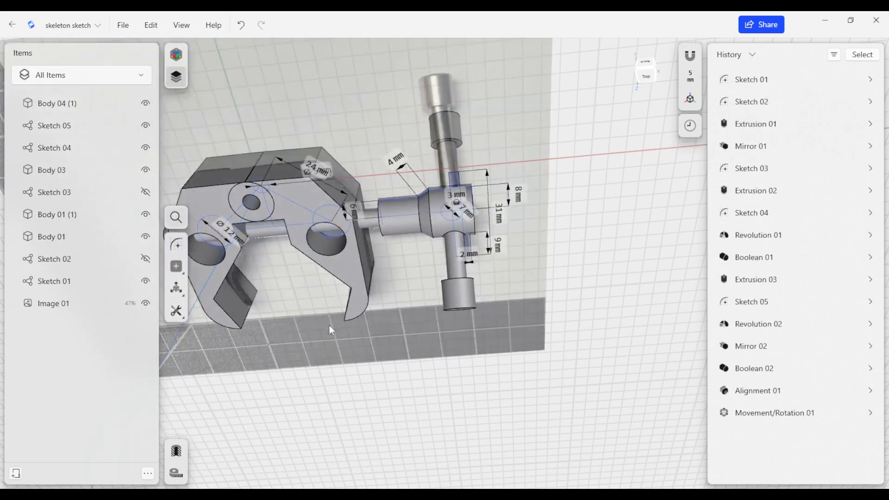
# Try to shift the 12 mm circle in the skeleton sketch, and undo that shift and the screw assembly's rotation
pyautogui.click(274, 200)
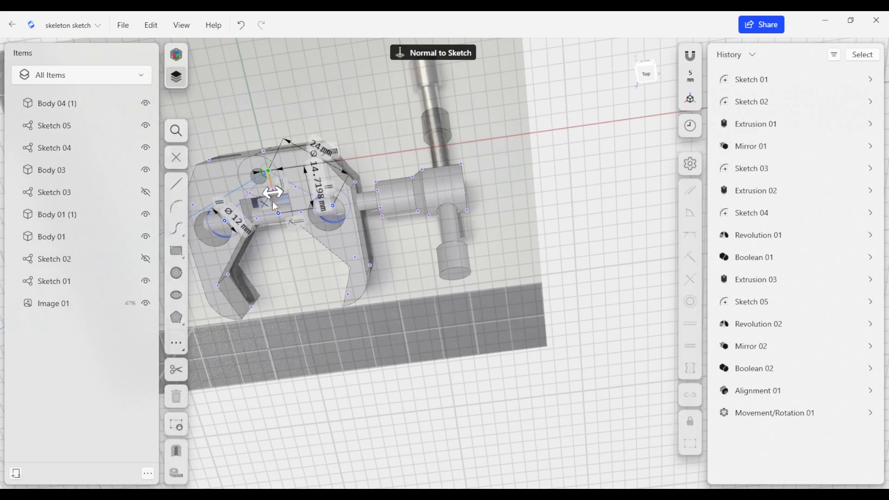
pyautogui.moveTo(224, 221)
pyautogui.mouseDown()
pyautogui.moveTo(237, 237)
pyautogui.moveTo(207, 225)
pyautogui.moveTo(230, 237)
pyautogui.moveTo(214, 229)
pyautogui.mouseUp()
pyautogui.click(556, 280)
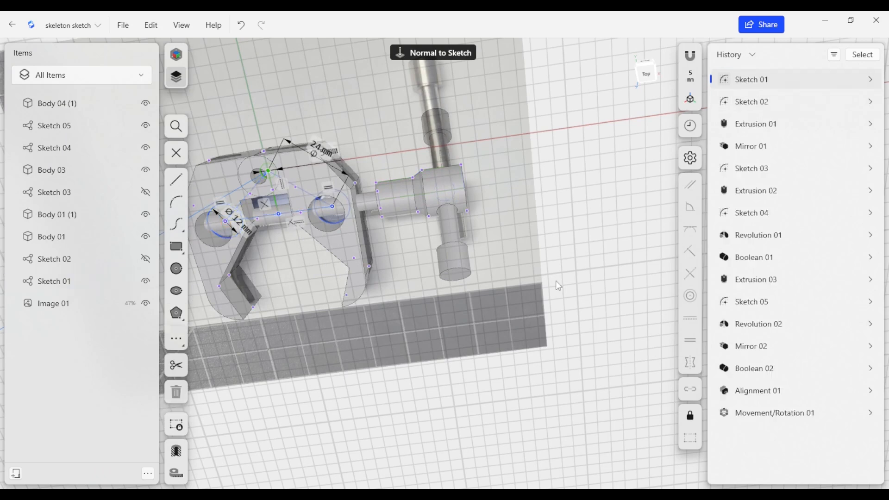
pyautogui.moveTo(382, 321); pyautogui.dragTo(454, 344, button='middle')
pyautogui.moveTo(454, 343); pyautogui.dragTo(463, 322, button='right')
pyautogui.hotkey('ctrl', 'z')
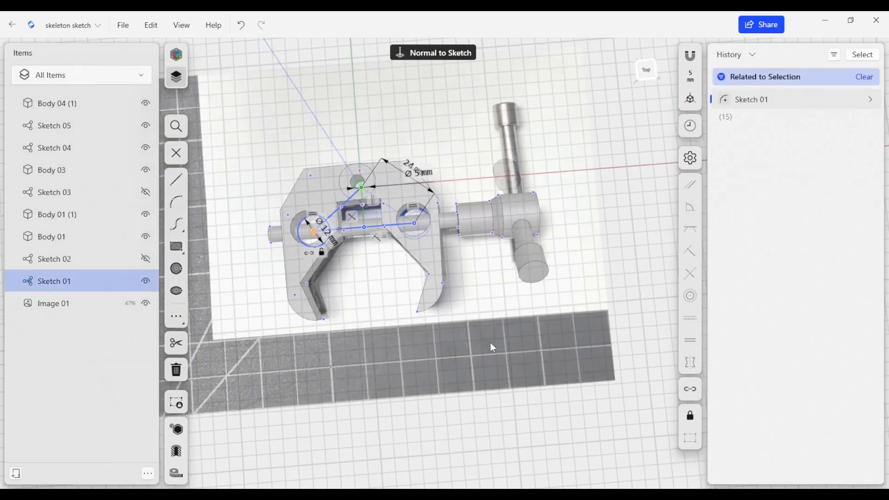
pyautogui.click(495, 334)
pyautogui.hotkey('ctrl', 'z')
pyautogui.hotkey('ctrl', 'z')
pyautogui.moveTo(533, 334)
pyautogui.mouseDown(button='right')
pyautogui.moveTo(448, 313)
pyautogui.moveTo(488, 335)
pyautogui.moveTo(482, 316)
pyautogui.moveTo(347, 382)
pyautogui.mouseUp(button='right')
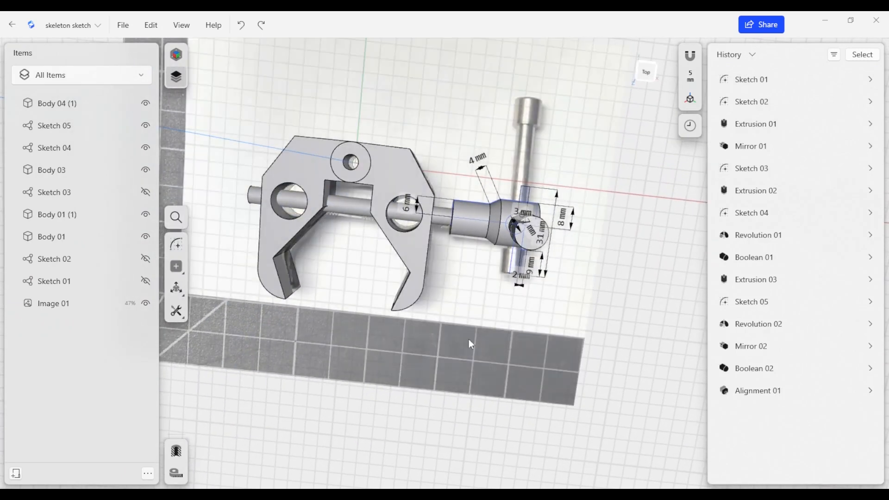
# Hide the reference image and both clamp jaw bodies
pyautogui.click(501, 353)
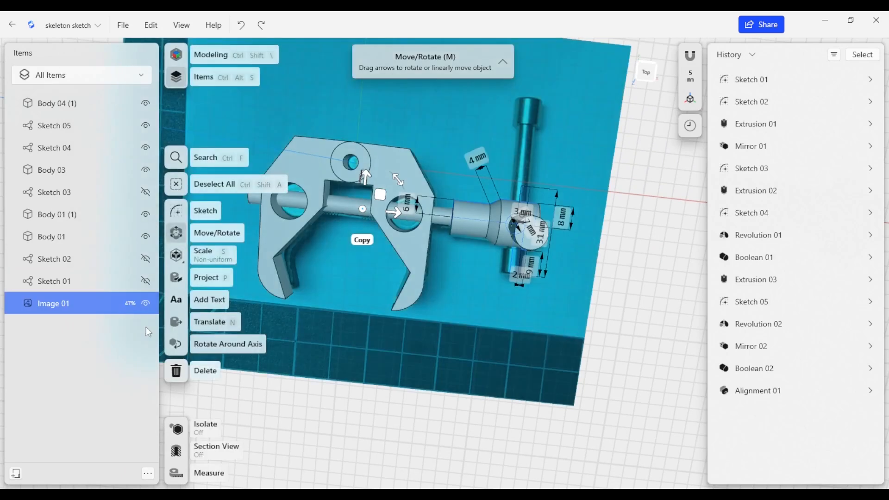
pyautogui.click(146, 303)
pyautogui.click(325, 391)
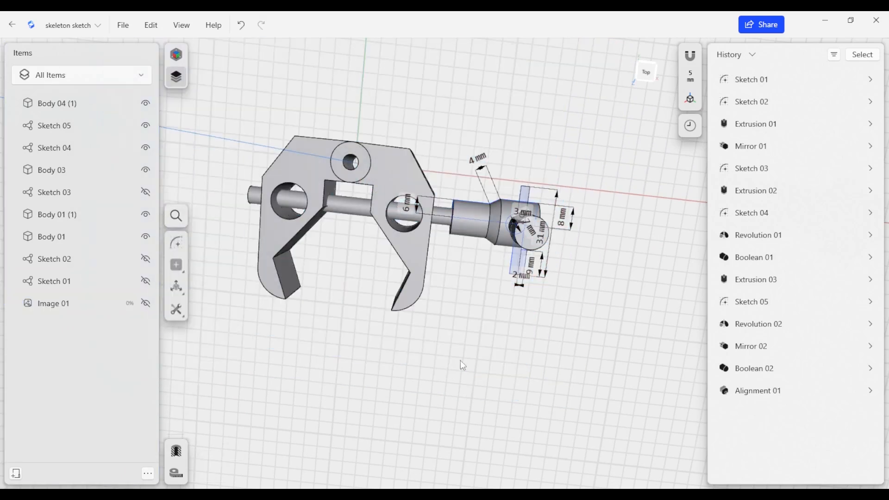
pyautogui.click(406, 249)
pyautogui.click(147, 237)
pyautogui.click(145, 214)
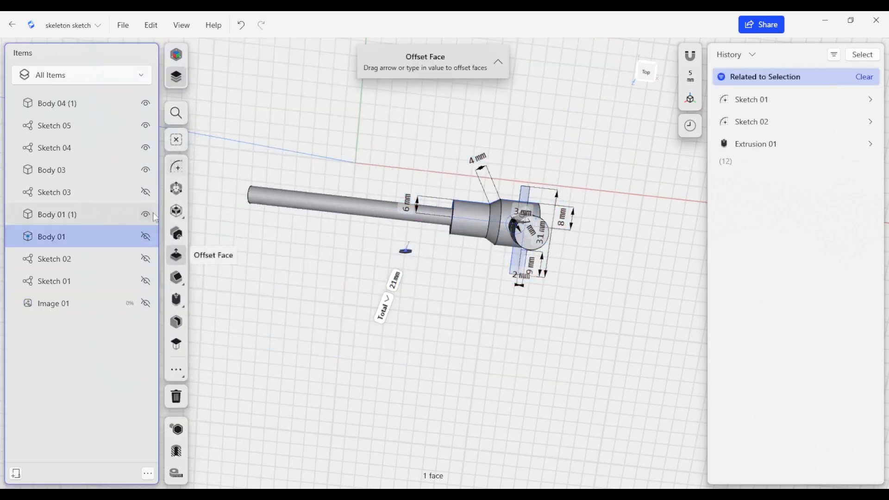
pyautogui.click(324, 296)
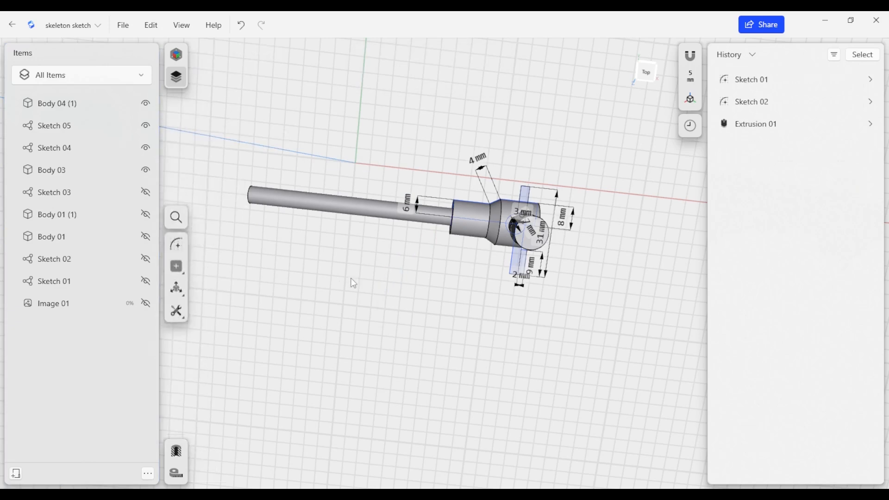
# Show the jaw profile sketch, Sketch 02, and hide the screw body
pyautogui.click(146, 259)
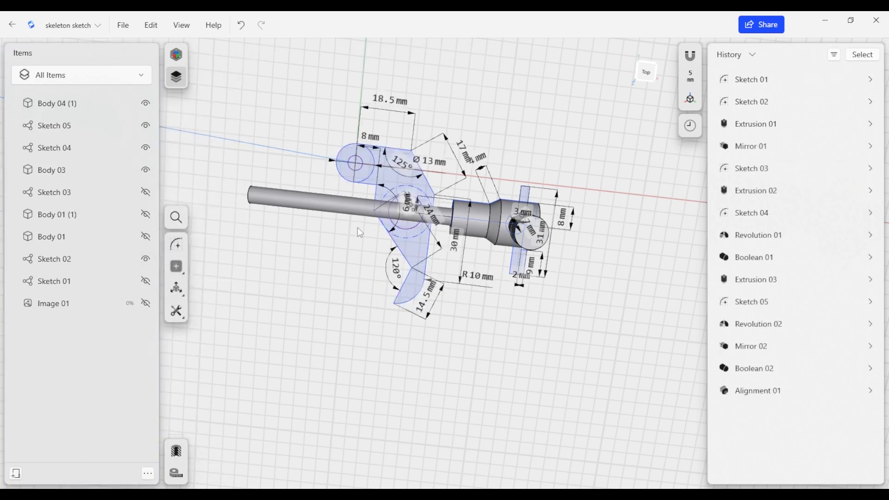
pyautogui.scroll(5, 409, 235)
pyautogui.click(414, 244)
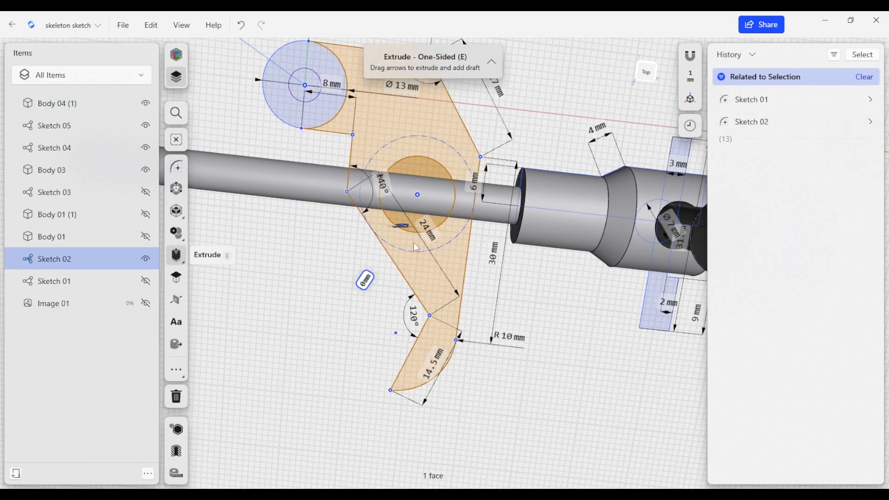
pyautogui.click(546, 234)
pyautogui.click(146, 170)
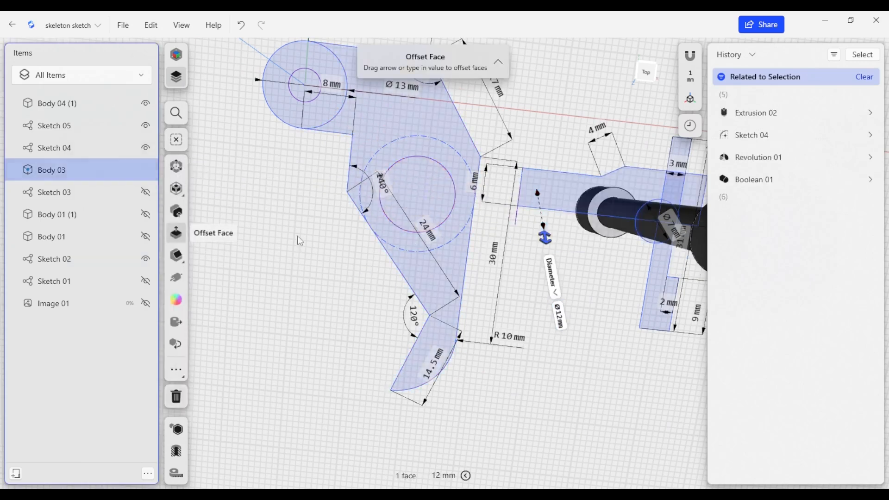
pyautogui.click(557, 354)
# Extrude the jaw sketch's 12 mm circle symmetrically into a new pin body with a distance of 21/2 mm
pyautogui.click(427, 213)
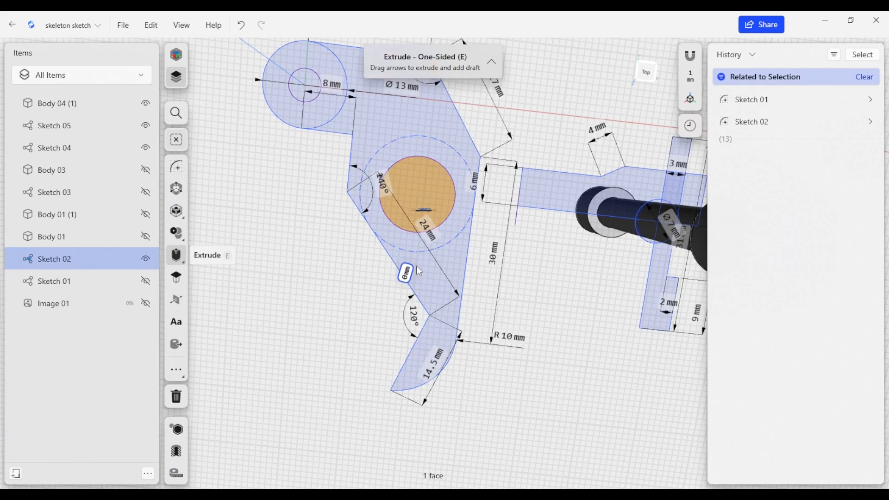
pyautogui.moveTo(460, 238); pyautogui.dragTo(450, 287, button='right')
pyautogui.moveTo(421, 239); pyautogui.dragTo(434, 314)
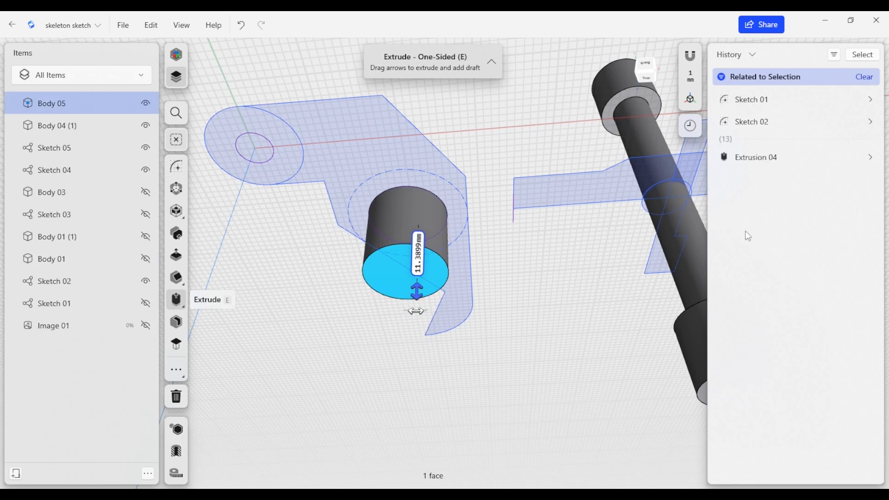
pyautogui.click(769, 157)
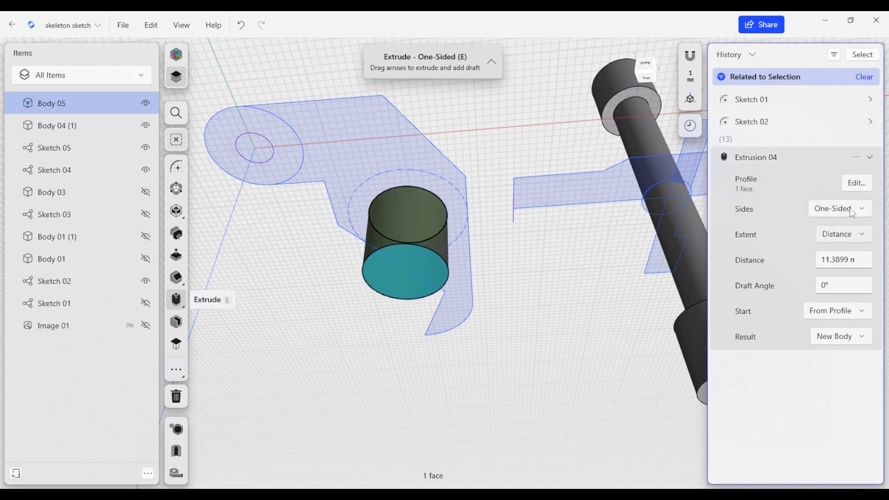
pyautogui.click(849, 208)
pyautogui.click(852, 228)
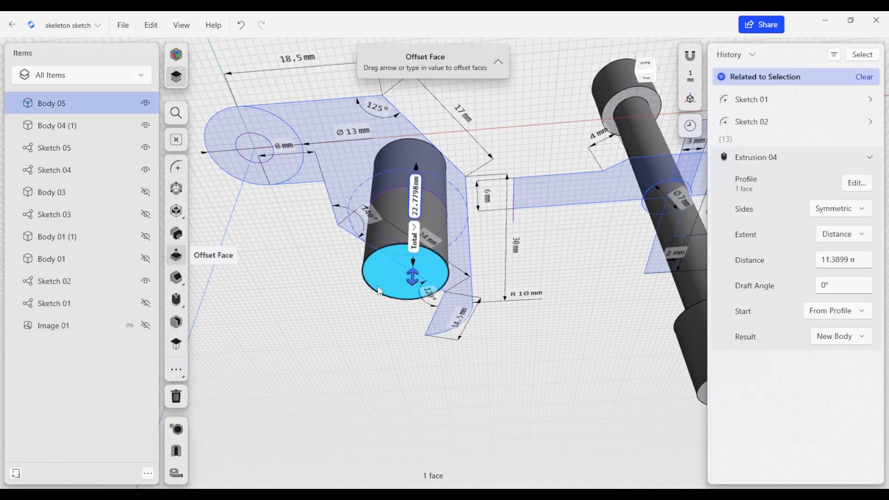
pyautogui.press('m')
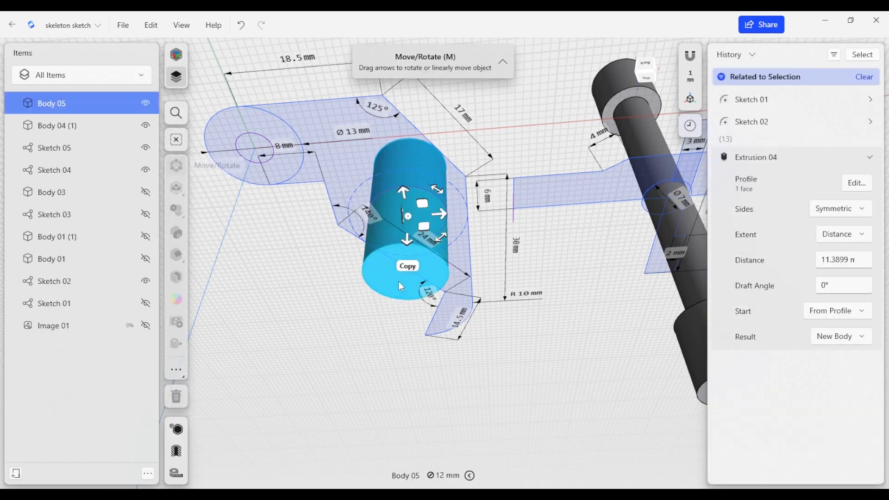
pyautogui.click(837, 262)
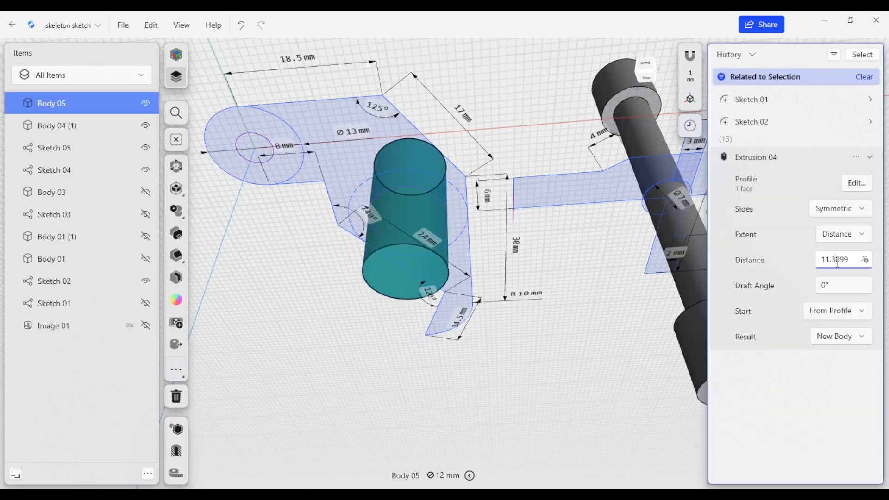
pyautogui.write('21/2')
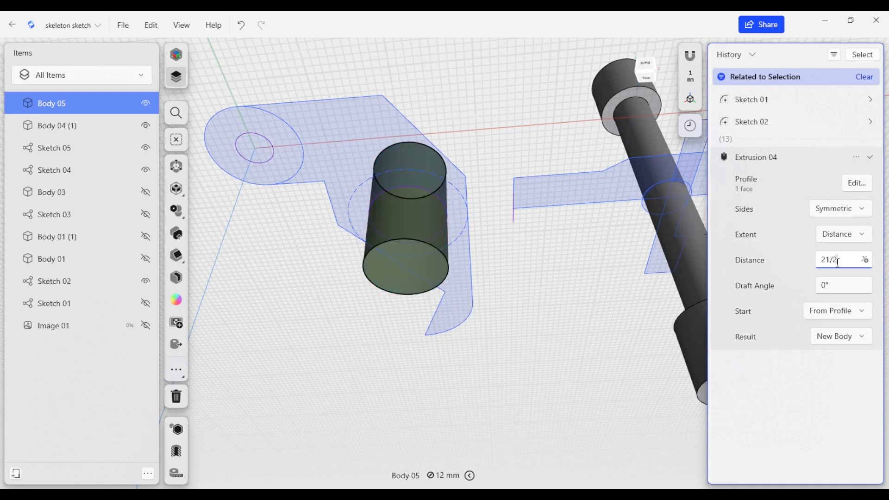
pyautogui.press('Return')
# Extrude the small pivot circle in the jaw sketch symmetrically into a new body with a distance of 21/2 mm
pyautogui.click(255, 147)
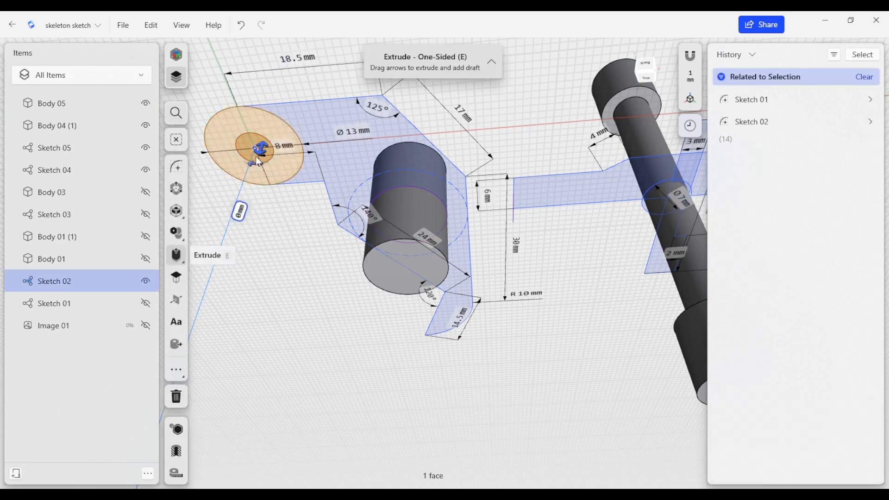
pyautogui.moveTo(262, 156); pyautogui.dragTo(264, 216)
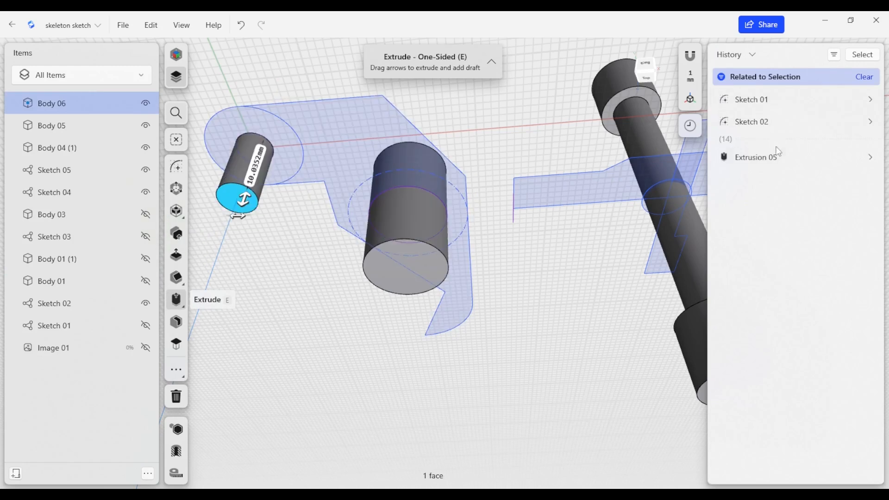
pyautogui.click(870, 157)
pyautogui.click(851, 214)
pyautogui.click(846, 227)
pyautogui.scroll(-3, 783, 375)
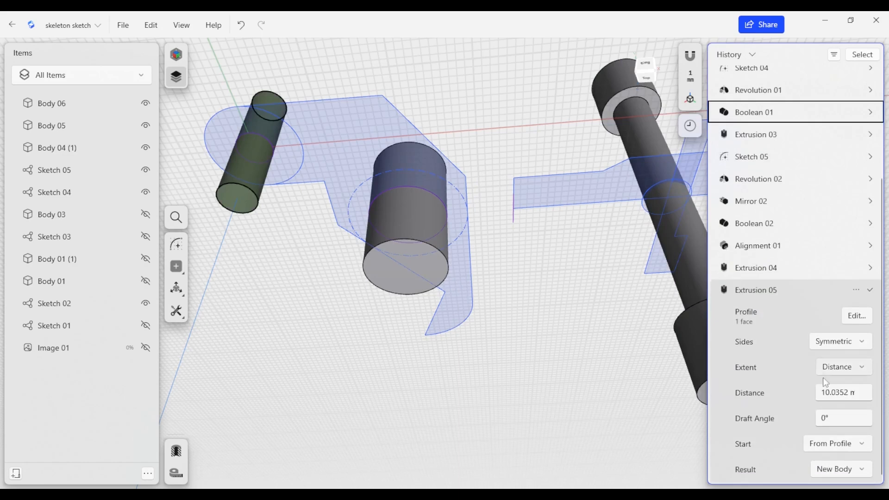
pyautogui.click(833, 392)
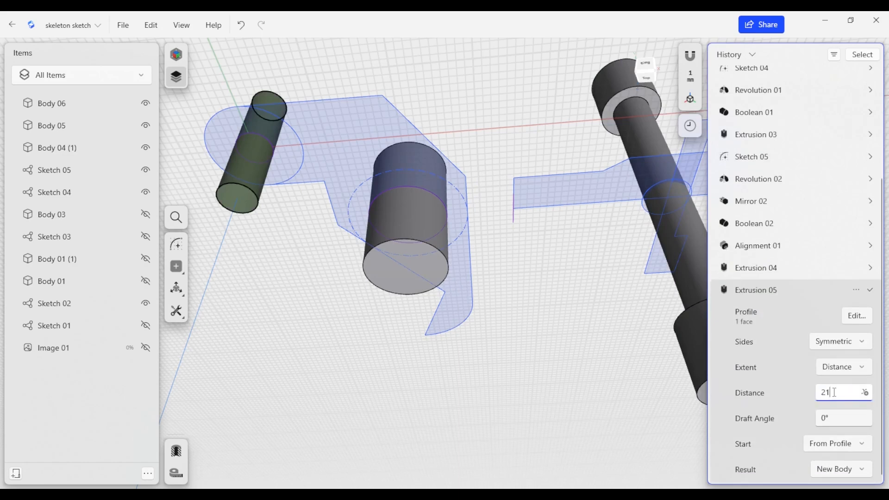
pyautogui.write('21/2')
pyautogui.press('Return')
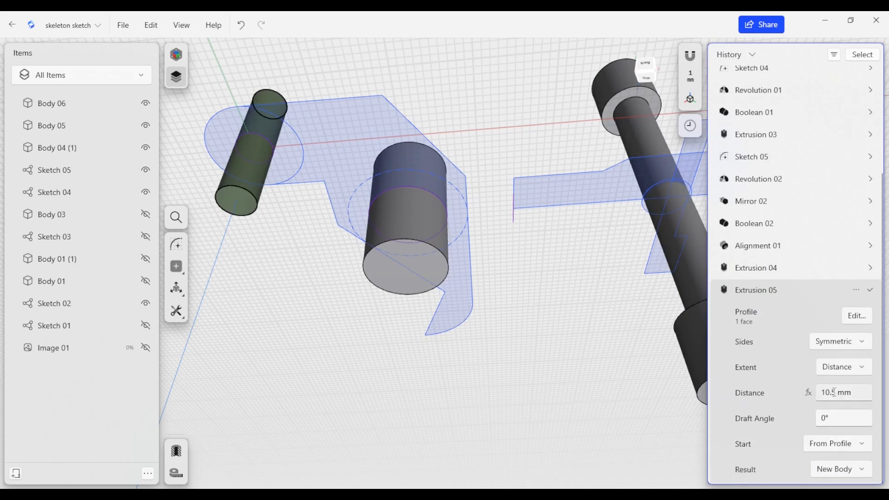
# Check the screw's position against the large pin, hide the screw again and show its circle sketch, Sketch 03
pyautogui.moveTo(308, 341)
pyautogui.mouseDown(button='right')
pyautogui.moveTo(324, 343)
pyautogui.moveTo(336, 329)
pyautogui.moveTo(322, 292)
pyautogui.moveTo(331, 341)
pyautogui.moveTo(463, 253)
pyautogui.mouseUp(button='right')
pyautogui.click(463, 253)
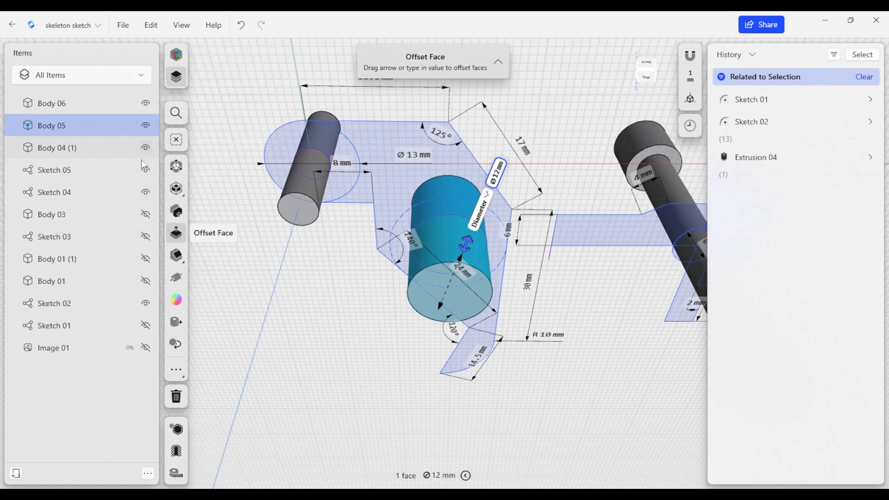
pyautogui.click(145, 216)
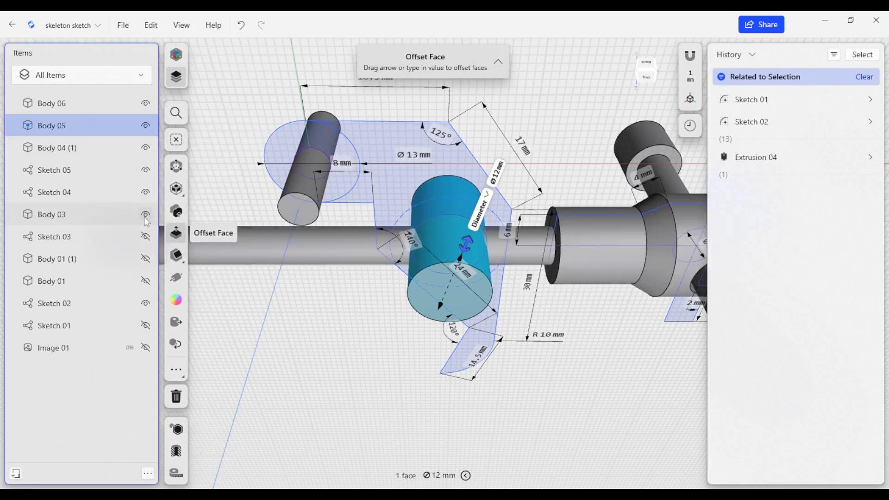
pyautogui.click(145, 217)
pyautogui.click(146, 237)
pyautogui.click(378, 322)
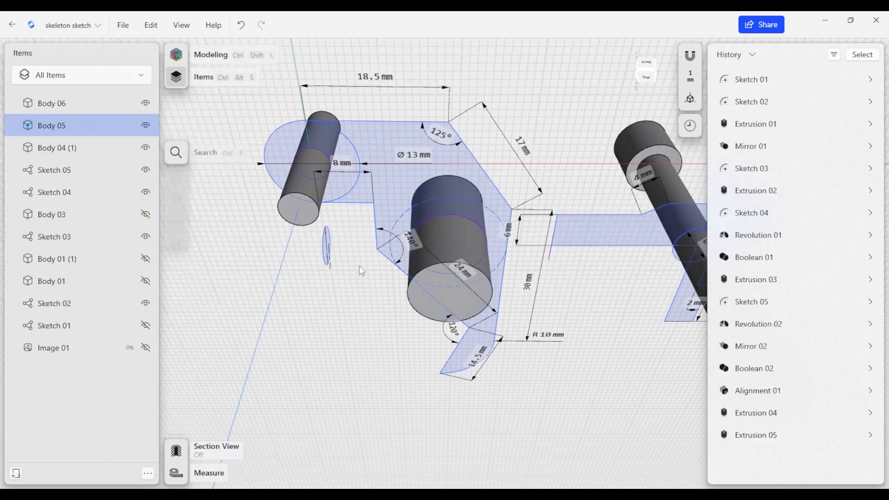
# Cut a cross hole through the large pin by extruding the screw's circle about 31.7 mm
pyautogui.scroll(-3, 346, 253)
pyautogui.scroll(3, 346, 253)
pyautogui.moveTo(411, 380)
pyautogui.mouseDown(button='right')
pyautogui.moveTo(533, 296)
pyautogui.moveTo(545, 268)
pyautogui.moveTo(519, 270)
pyautogui.mouseUp(button='right')
pyautogui.click(545, 267)
pyautogui.moveTo(513, 258); pyautogui.dragTo(649, 334)
pyautogui.moveTo(652, 340); pyautogui.dragTo(587, 288, button='right')
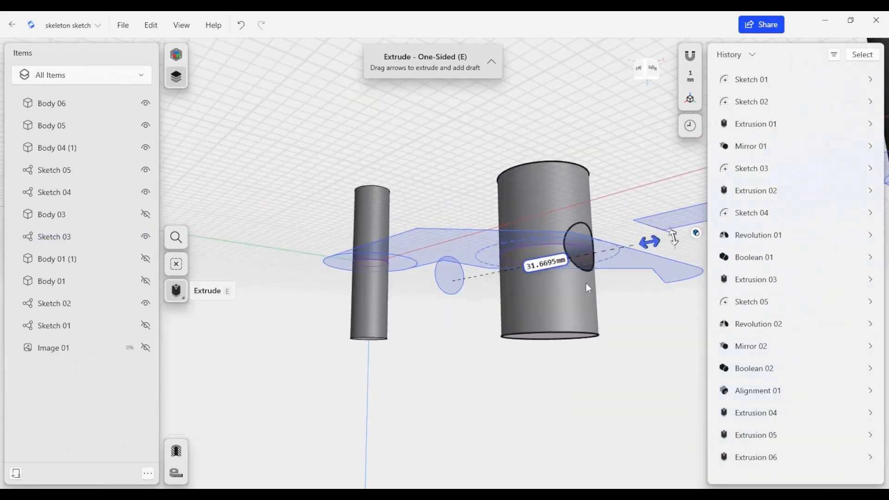
pyautogui.click(488, 395)
# Show both clamp jaw bodies
pyautogui.scroll(-4, 488, 416)
pyautogui.moveTo(488, 416)
pyautogui.mouseDown(button='right')
pyautogui.moveTo(525, 374)
pyautogui.moveTo(521, 341)
pyautogui.moveTo(455, 432)
pyautogui.moveTo(413, 380)
pyautogui.moveTo(446, 413)
pyautogui.moveTo(444, 430)
pyautogui.moveTo(446, 401)
pyautogui.moveTo(414, 364)
pyautogui.moveTo(391, 387)
pyautogui.mouseUp(button='right')
pyautogui.scroll(2, 458, 268)
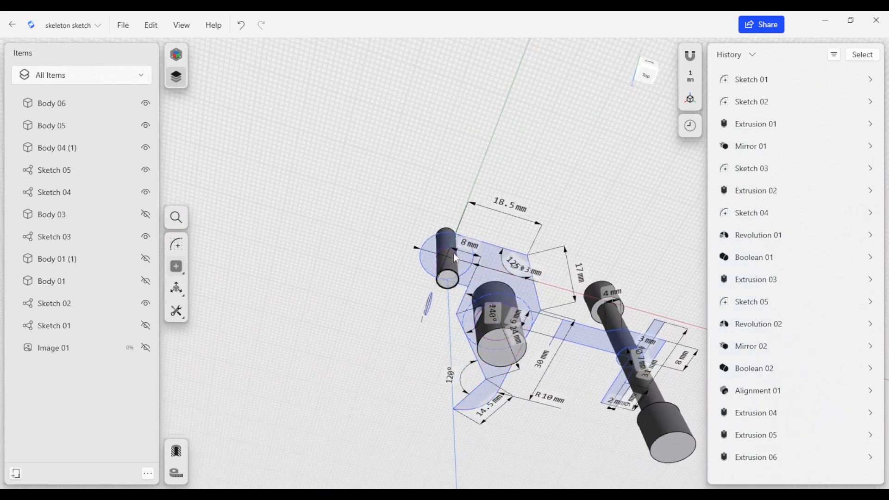
pyautogui.click(146, 259)
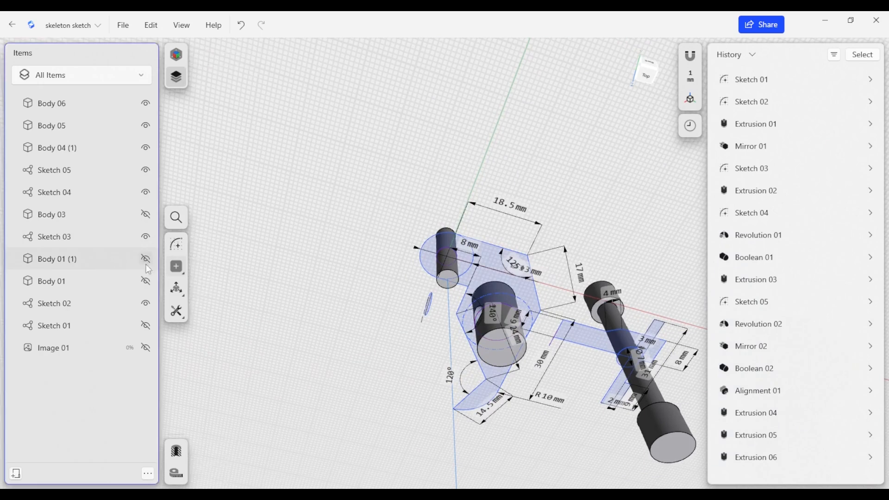
pyautogui.click(145, 281)
pyautogui.moveTo(351, 380); pyautogui.dragTo(448, 307, button='right')
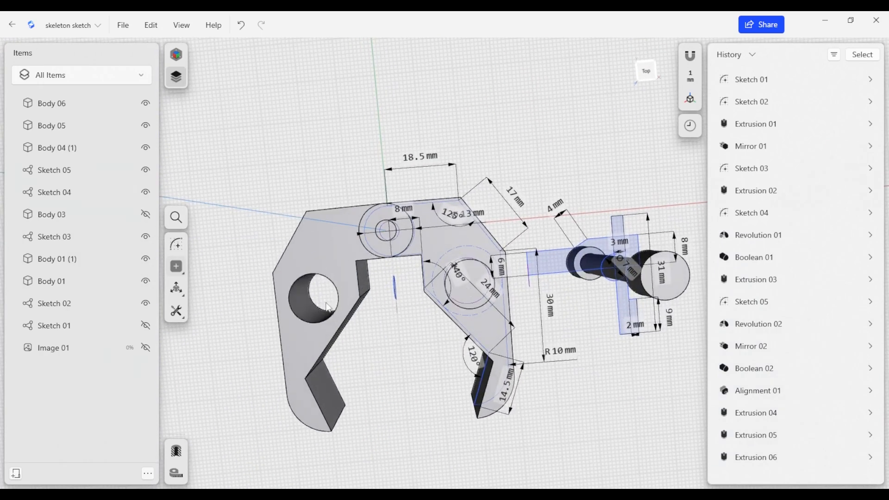
# Copy the drilled large pin, Body 05, out of its jaw and place the copy in the empty space beyond the mirrored jaw
pyautogui.click(469, 285)
pyautogui.press('m')
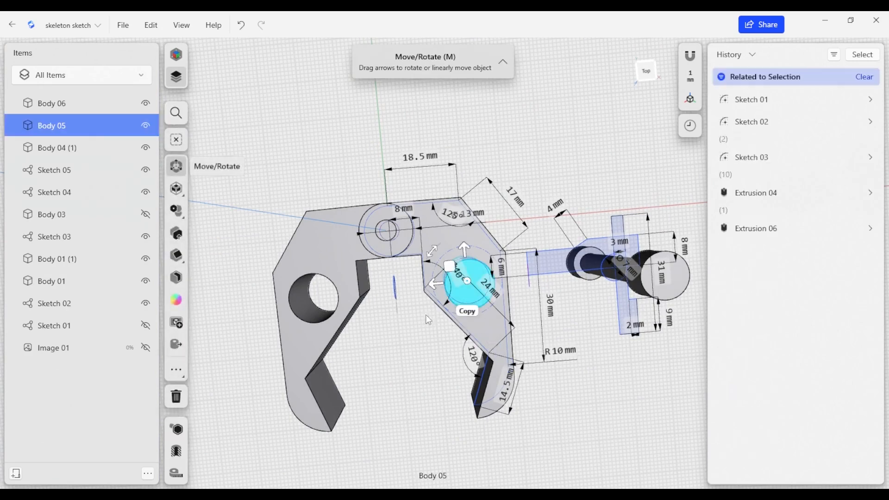
pyautogui.moveTo(451, 377); pyautogui.dragTo(451, 385, button='middle')
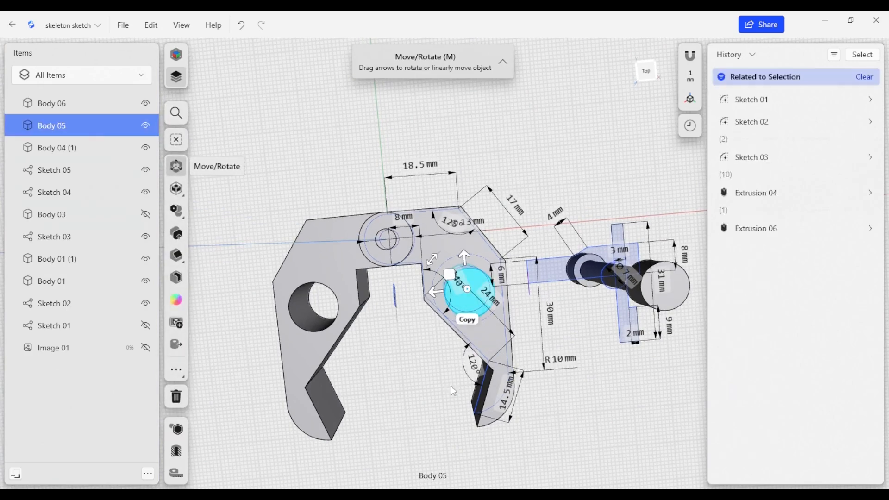
pyautogui.click(466, 319)
pyautogui.click(436, 293)
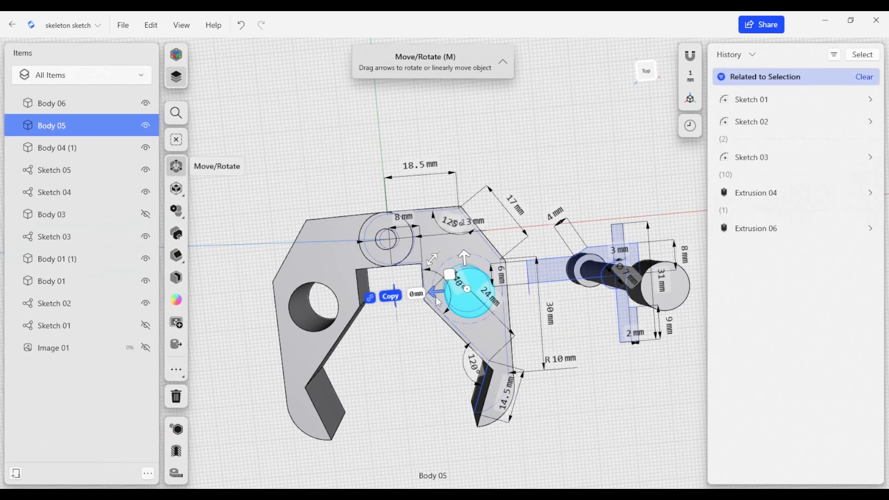
pyautogui.moveTo(435, 296); pyautogui.dragTo(185, 357)
pyautogui.click(244, 372)
# Align the copied pin into the large open hole of the mirrored jaw
pyautogui.moveTo(244, 371)
pyautogui.mouseDown(button='right')
pyautogui.moveTo(280, 385)
pyautogui.moveTo(285, 330)
pyautogui.mouseUp(button='right')
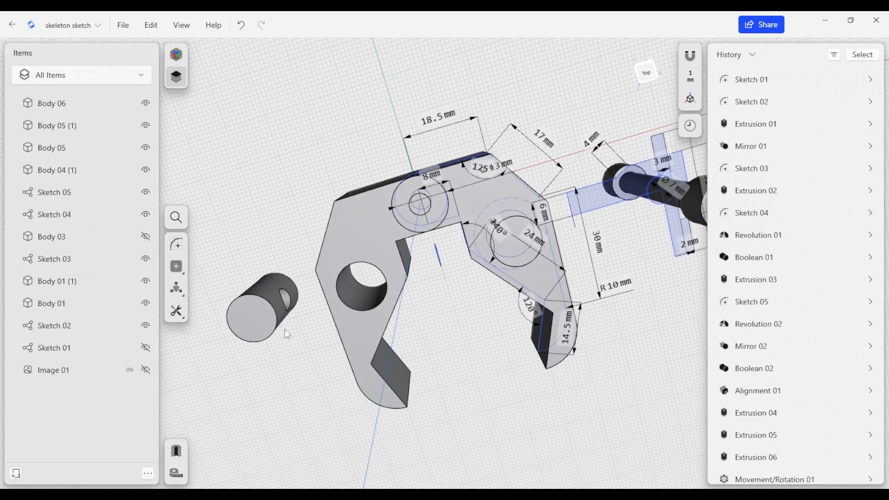
pyautogui.click(274, 304)
pyautogui.click(176, 218)
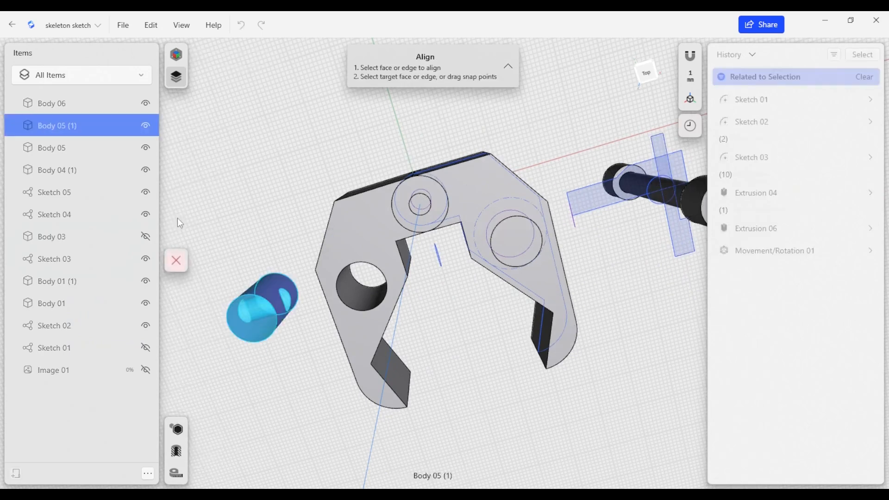
pyautogui.click(347, 293)
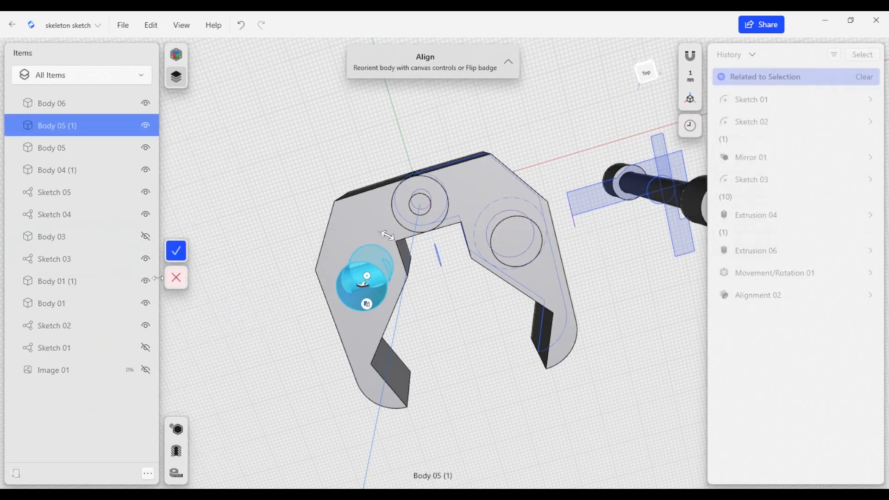
pyautogui.click(177, 250)
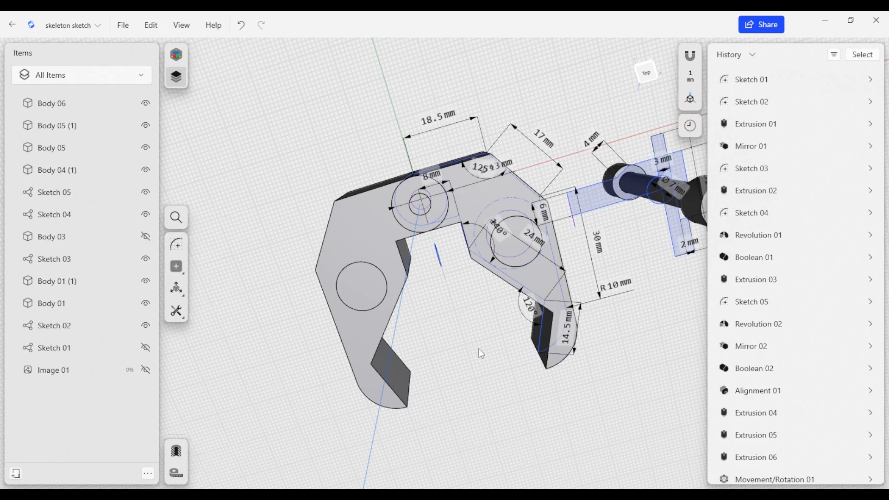
# Show the screw, Body 03, and the skeleton sketch, Sketch 01
pyautogui.scroll(-3, 479, 350)
pyautogui.moveTo(475, 361); pyautogui.dragTo(497, 380, button='right')
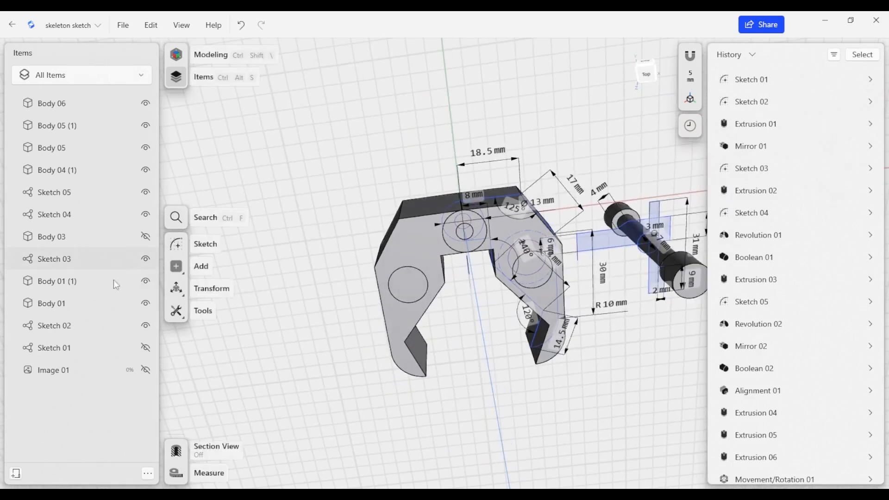
pyautogui.click(152, 168)
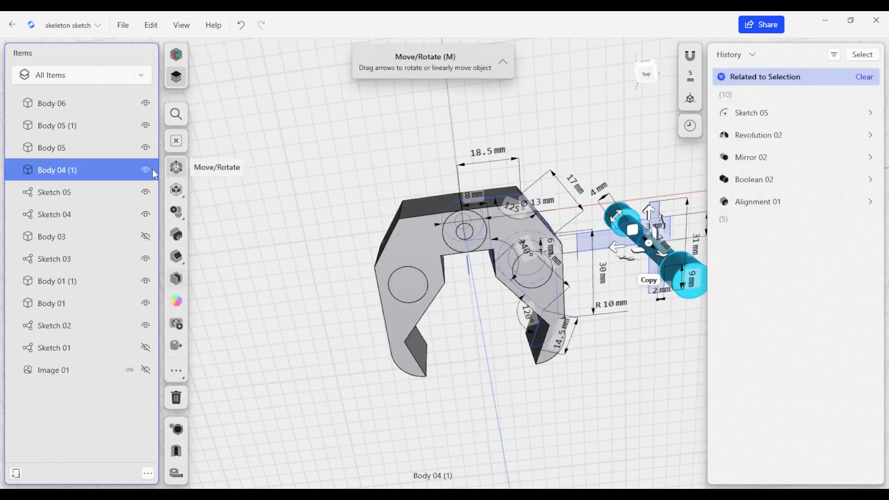
pyautogui.click(146, 236)
pyautogui.click(404, 352)
pyautogui.click(430, 361)
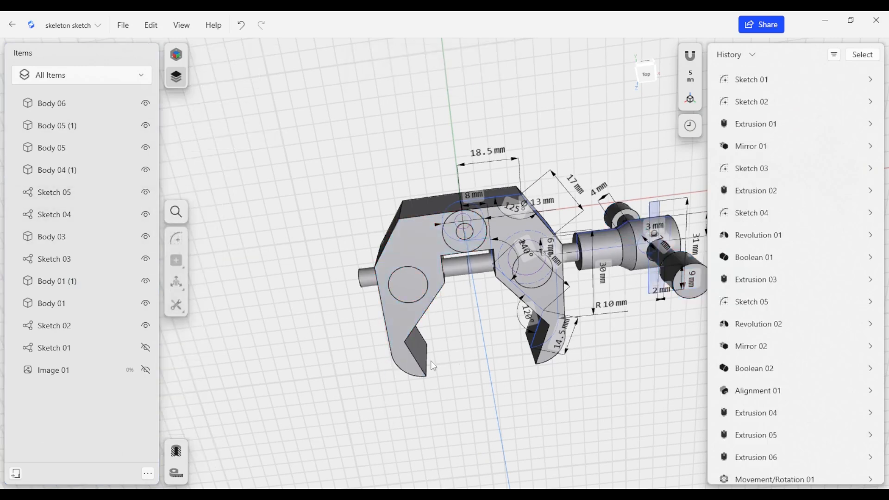
pyautogui.click(146, 351)
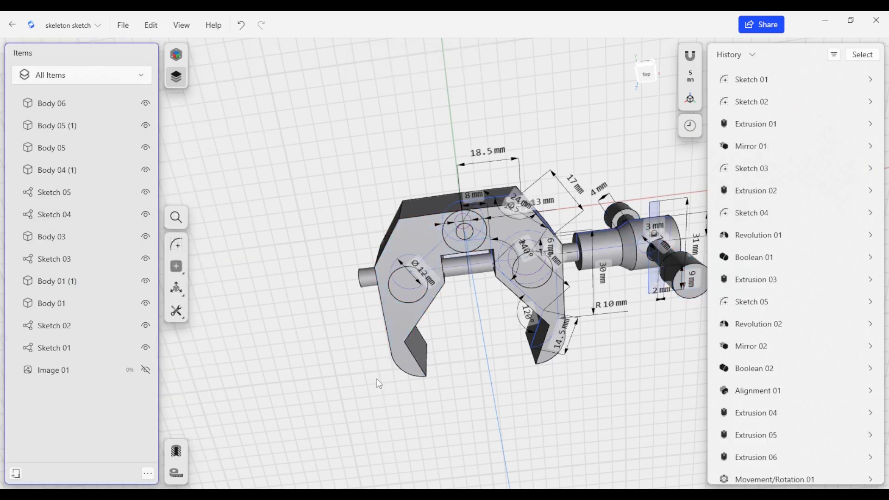
# Try shifting the lower end of the vertical centre line in Sketch 01 to test the jaw movement, and undo the change
pyautogui.scroll(4, 475, 264)
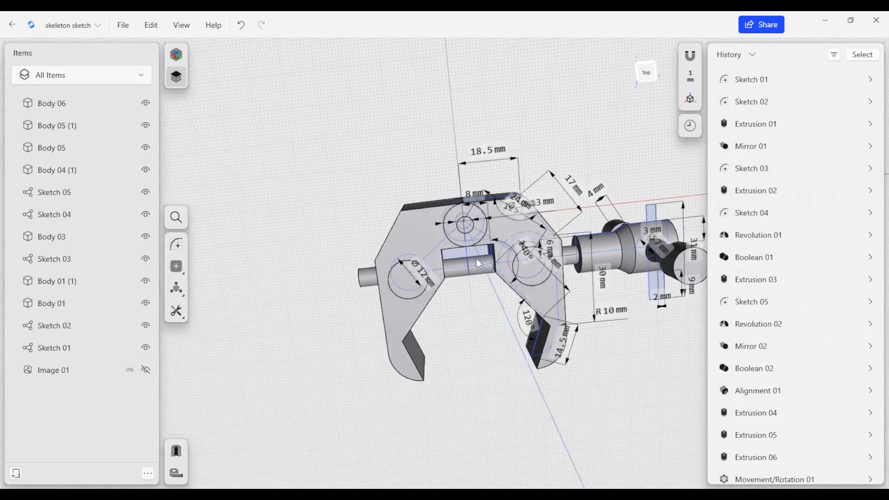
pyautogui.doubleClick(463, 254)
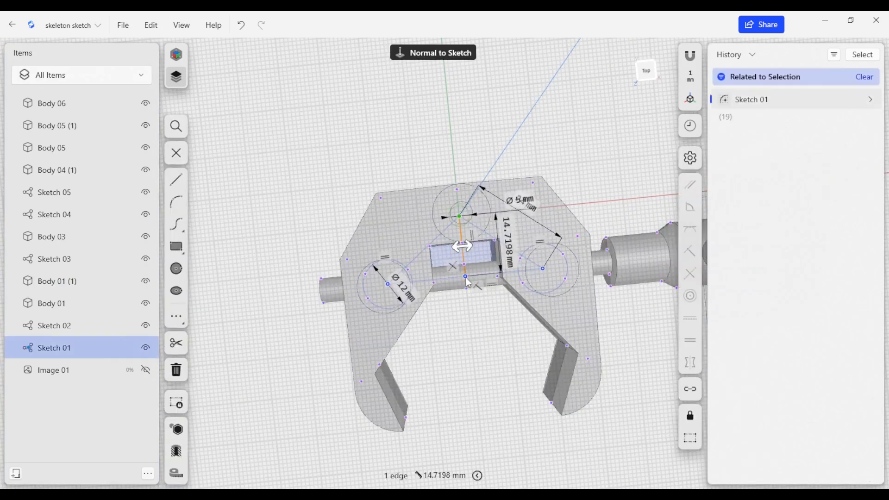
pyautogui.click(465, 265)
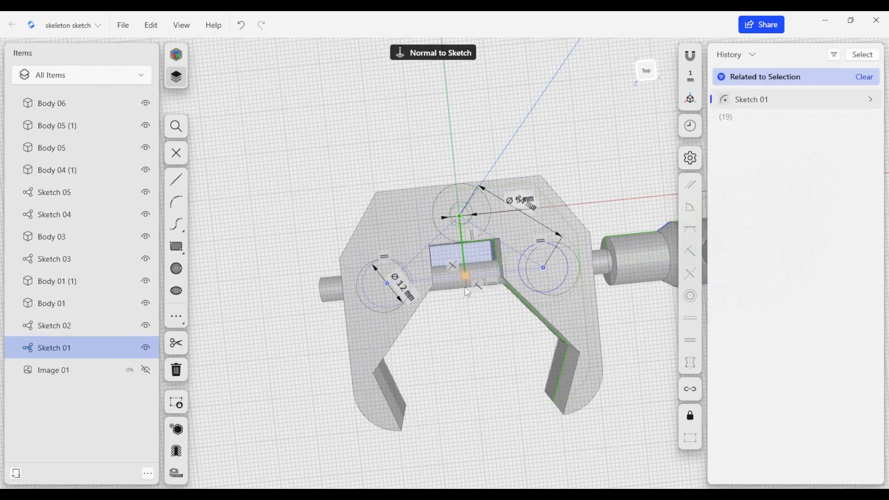
pyautogui.click(460, 377)
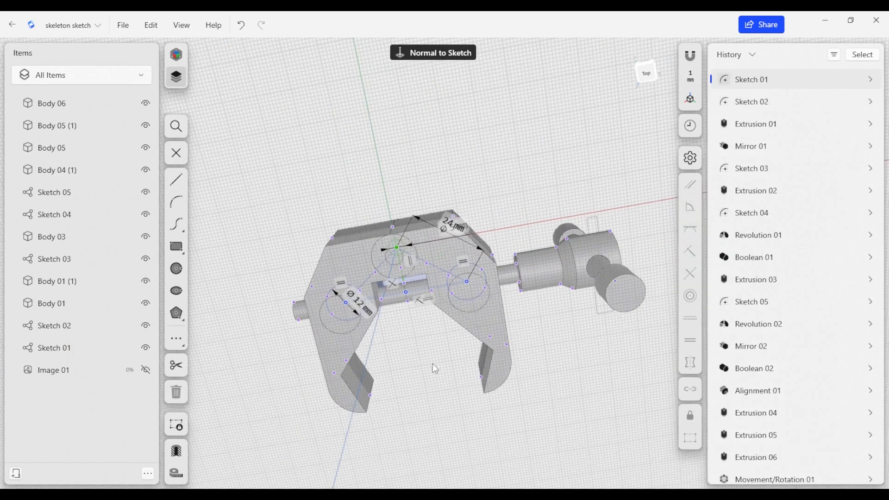
pyautogui.click(406, 293)
pyautogui.click(453, 389)
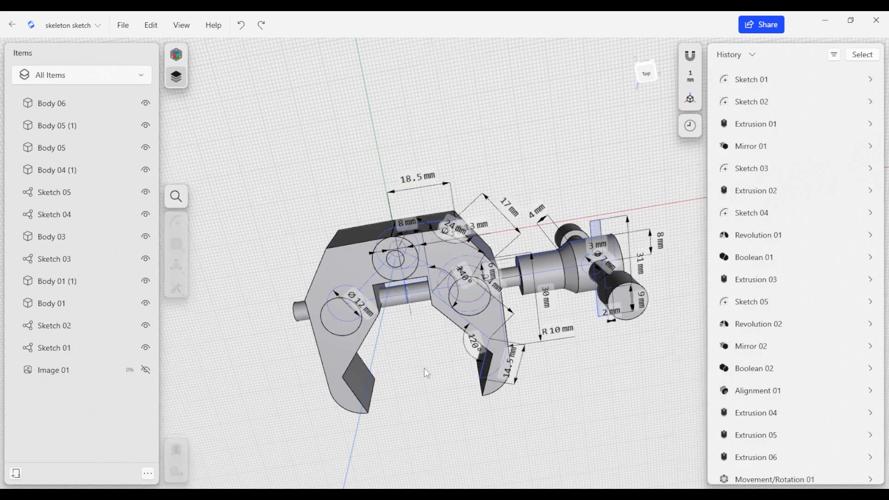
# Insert a history breakpoint directly after Extrusion 01, the extrusion of the original jaw
pyautogui.moveTo(544, 410); pyautogui.dragTo(482, 410, button='right')
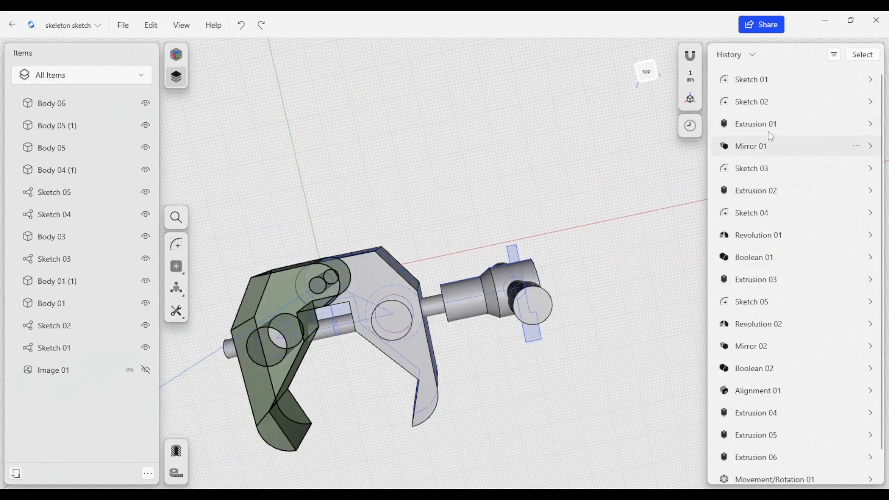
pyautogui.click(768, 129)
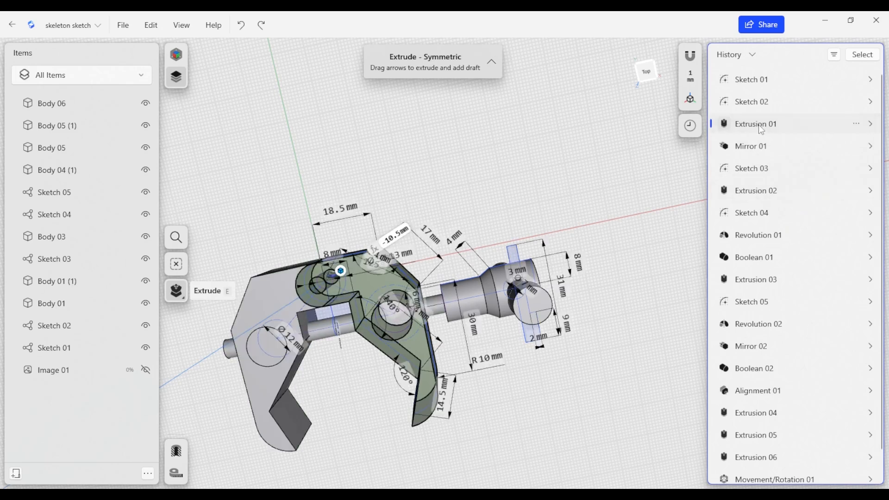
pyautogui.rightClick(761, 129)
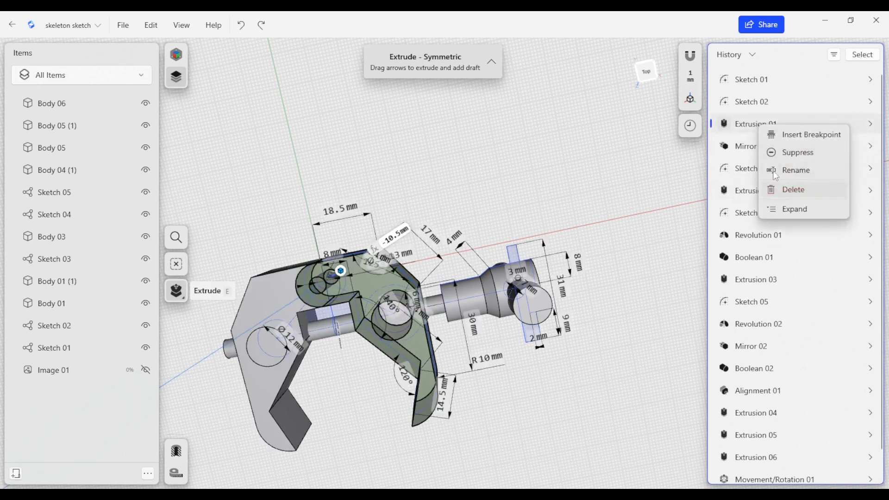
pyautogui.click(801, 135)
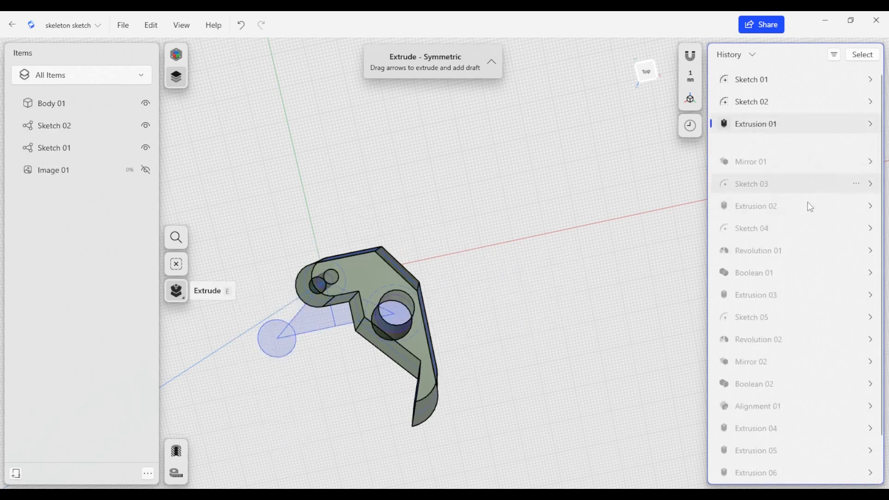
pyautogui.click(587, 364)
# Fillet the original jaw's outer corner, tip and inner bend edges with a radius of about 2.1 mm
pyautogui.moveTo(529, 236)
pyautogui.mouseDown(button='right')
pyautogui.moveTo(535, 254)
pyautogui.moveTo(609, 284)
pyautogui.mouseUp(button='right')
pyautogui.press('f')
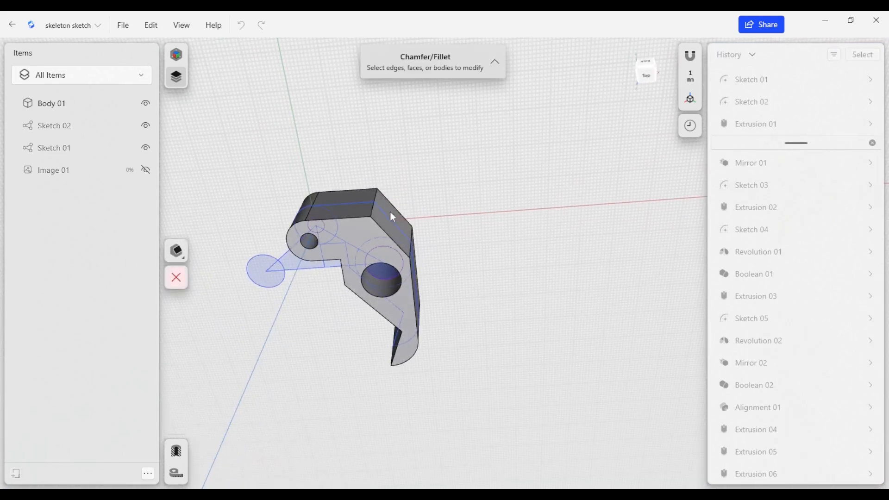
pyautogui.click(371, 207)
pyautogui.click(411, 245)
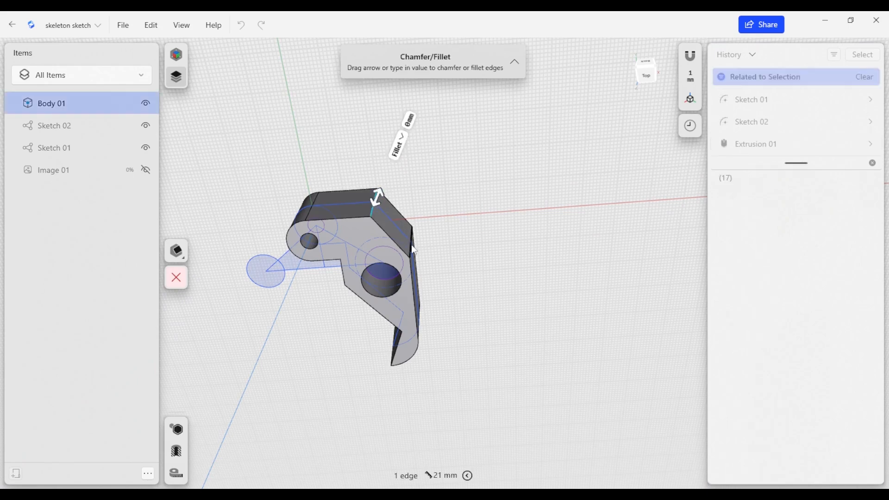
pyautogui.moveTo(452, 373); pyautogui.dragTo(485, 373, button='right')
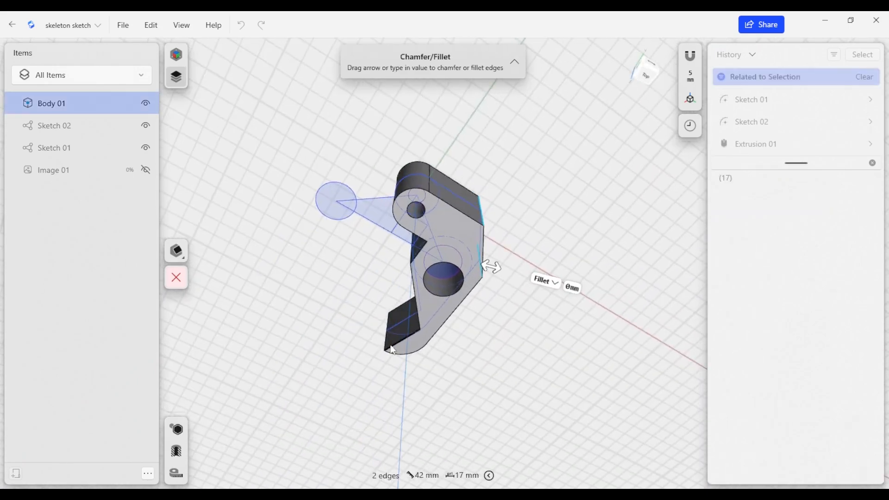
pyautogui.click(392, 349)
pyautogui.moveTo(394, 347); pyautogui.dragTo(492, 380, button='right')
pyautogui.click(482, 351)
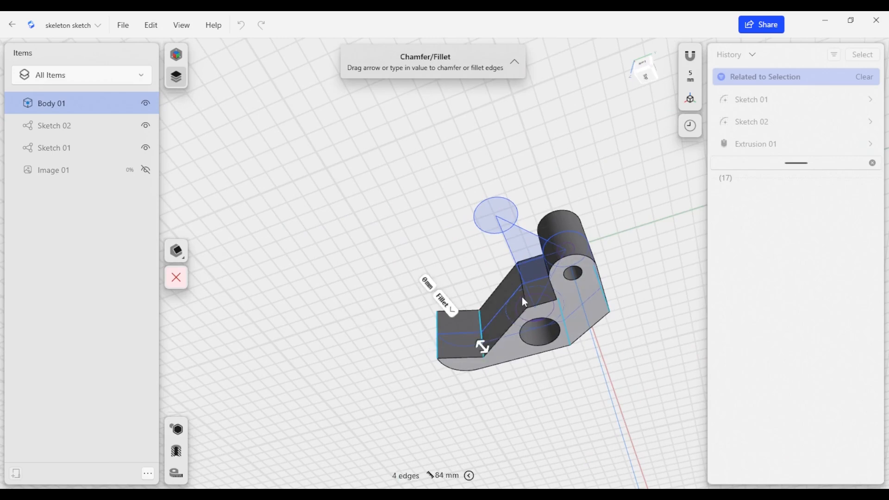
pyautogui.click(523, 297)
pyautogui.moveTo(526, 299)
pyautogui.mouseDown(button='right')
pyautogui.moveTo(561, 313)
pyautogui.moveTo(525, 303)
pyautogui.mouseUp(button='right')
pyautogui.click(556, 297)
pyautogui.moveTo(528, 302); pyautogui.dragTo(521, 297)
pyautogui.moveTo(555, 358); pyautogui.dragTo(498, 347, button='middle')
pyautogui.moveTo(498, 347); pyautogui.dragTo(407, 330, button='right')
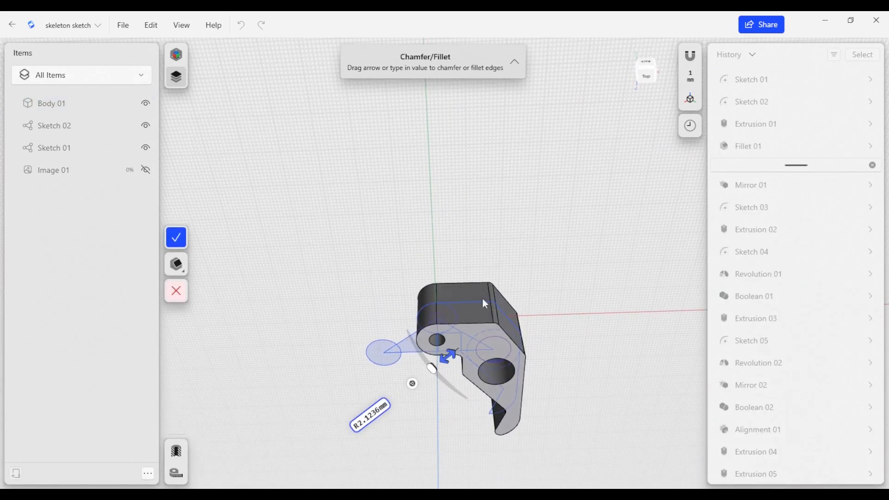
# Set the radius of the jaw edge fillet to 3 mm
pyautogui.click(388, 406)
pyautogui.write('3')
pyautogui.press('Return')
pyautogui.moveTo(554, 415); pyautogui.dragTo(535, 372, button='middle')
pyautogui.moveTo(535, 372)
pyautogui.mouseDown(button='right')
pyautogui.moveTo(524, 372)
pyautogui.moveTo(533, 367)
pyautogui.mouseUp(button='right')
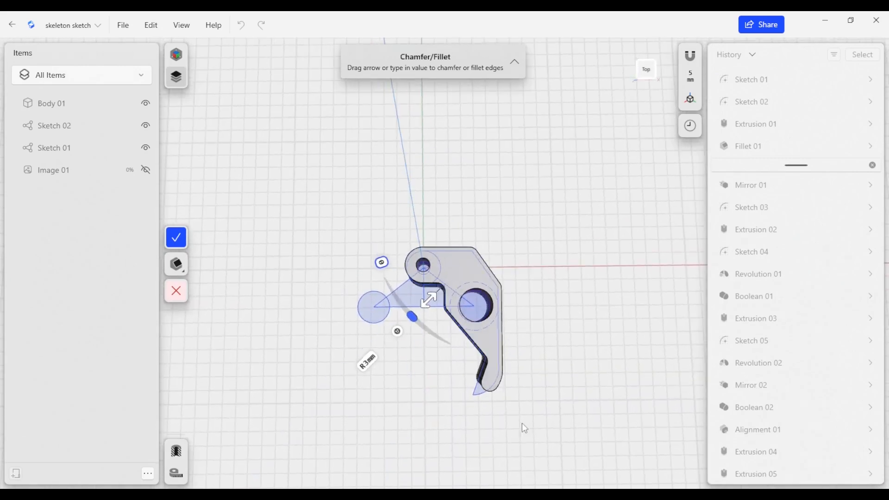
# Set the jaw fillet radius to 2 mm, finish the fillet and remove the history breakpoint
pyautogui.click(367, 361)
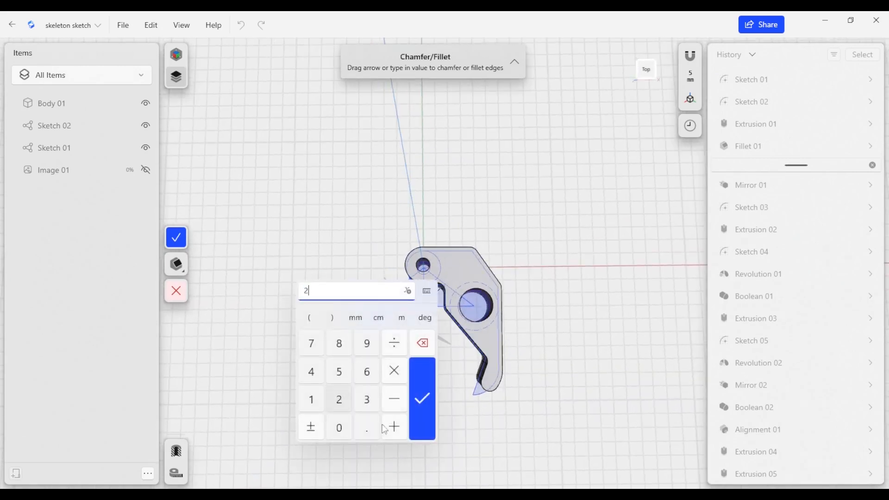
pyautogui.click(339, 399)
pyautogui.click(418, 413)
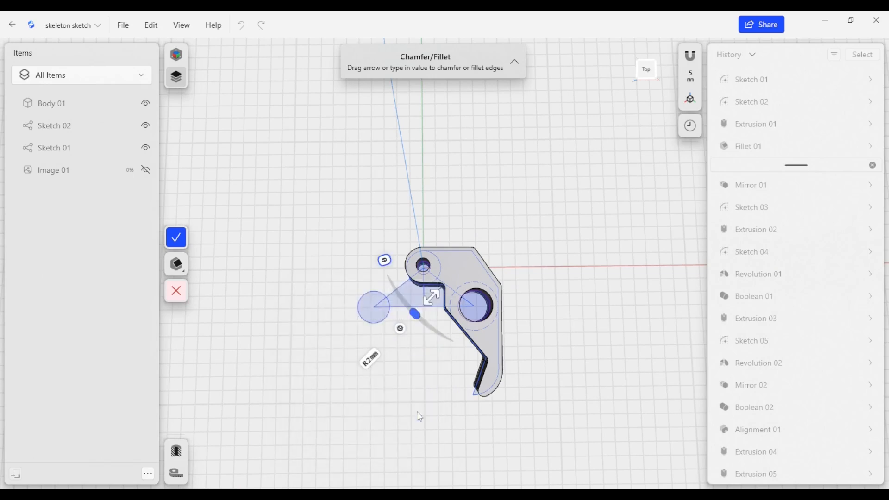
pyautogui.click(176, 240)
pyautogui.moveTo(419, 441); pyautogui.dragTo(332, 397, button='right')
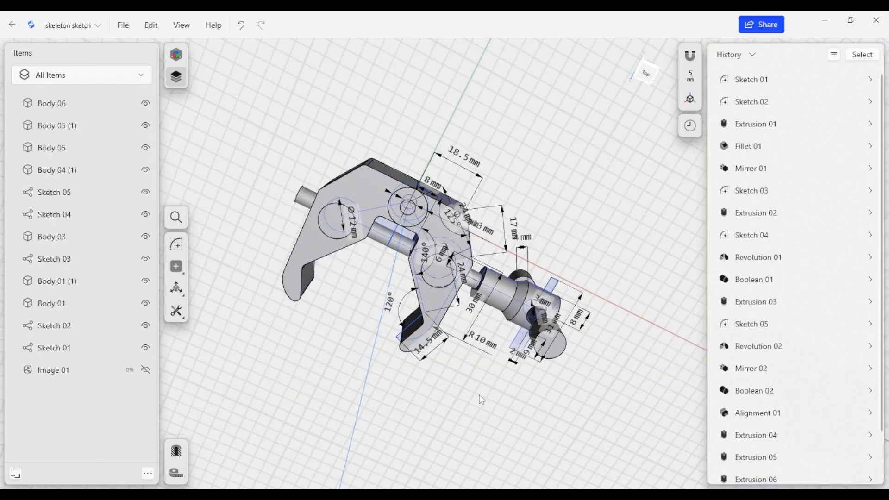
pyautogui.moveTo(479, 395); pyautogui.dragTo(455, 371, button='right')
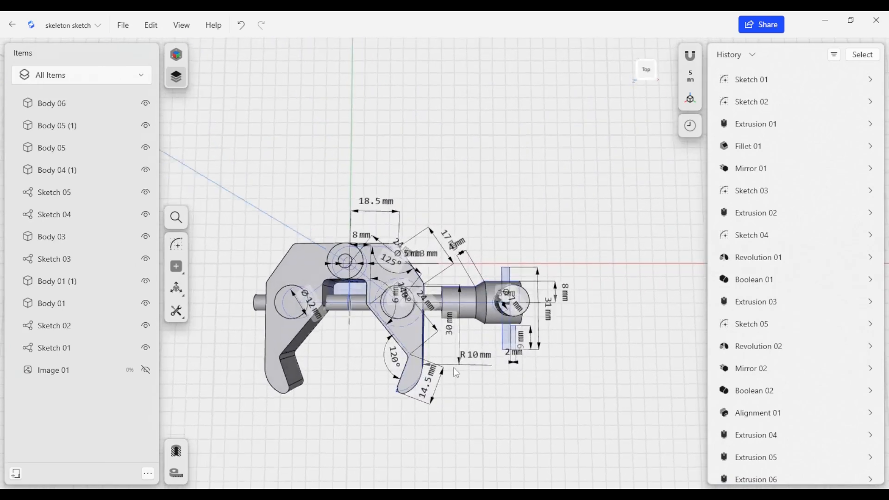
pyautogui.moveTo(444, 238); pyautogui.dragTo(489, 188, button='right')
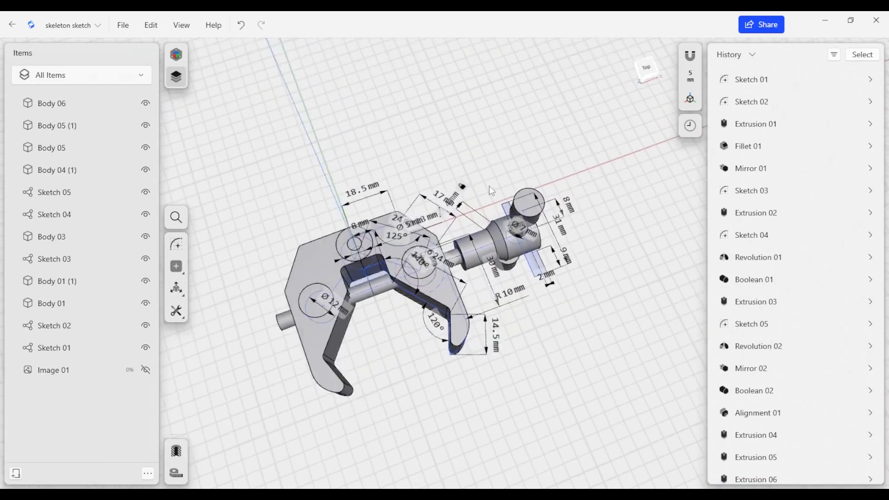